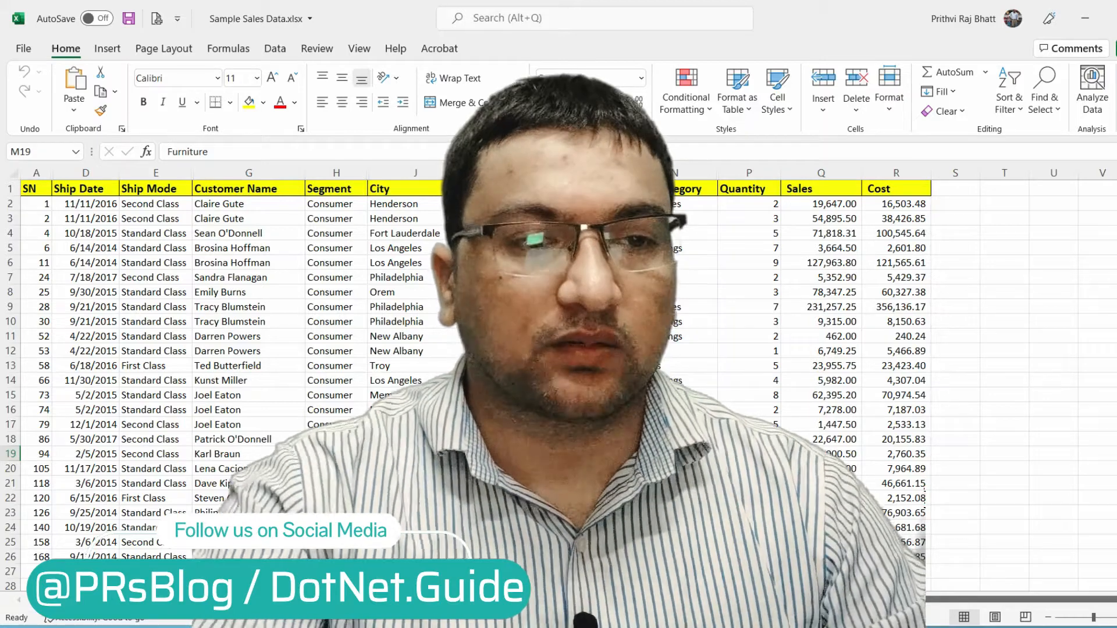
Step: Look over the records in the Customer Name and Sub-Category columns of the sales data
left_click(247, 233)
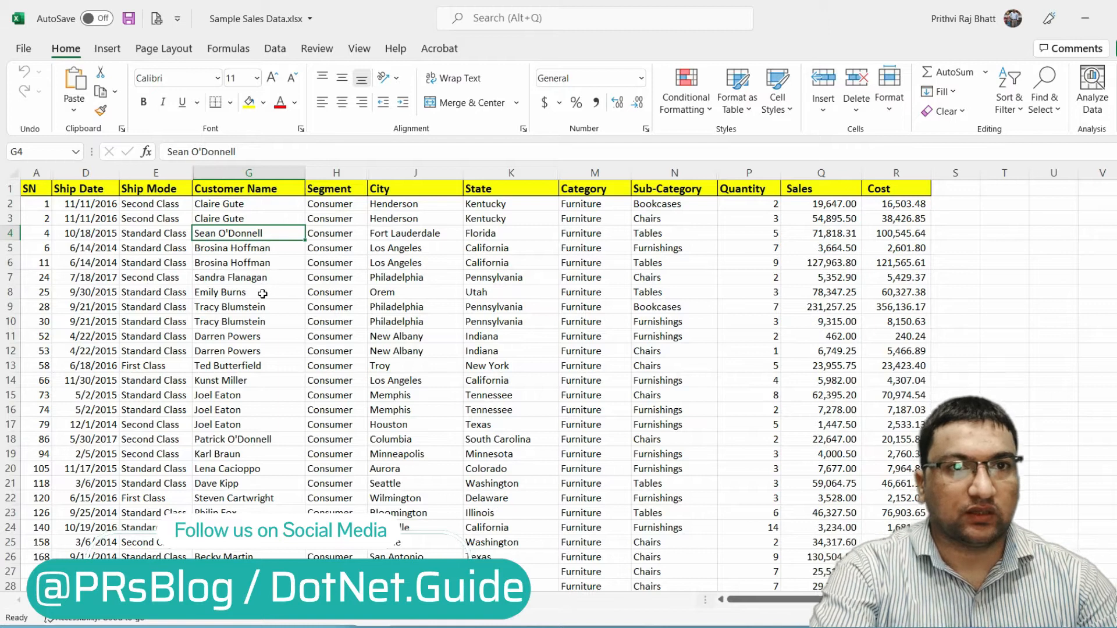
left_click(256, 347)
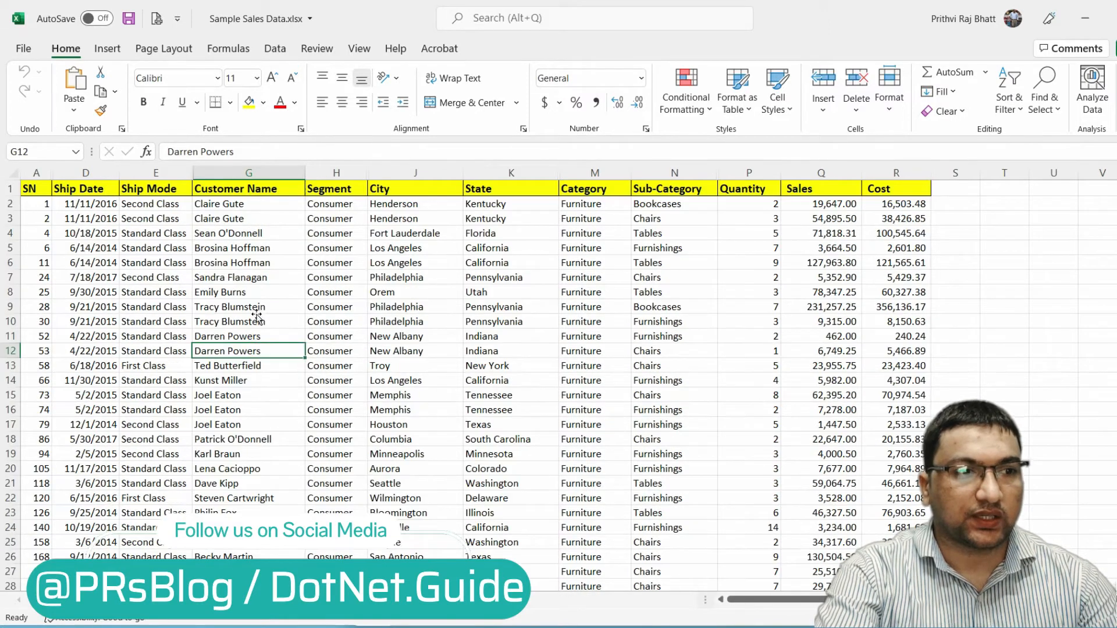
left_click(258, 220)
scroll(257, 300, "down", 3)
scroll(256, 303, "up", 3)
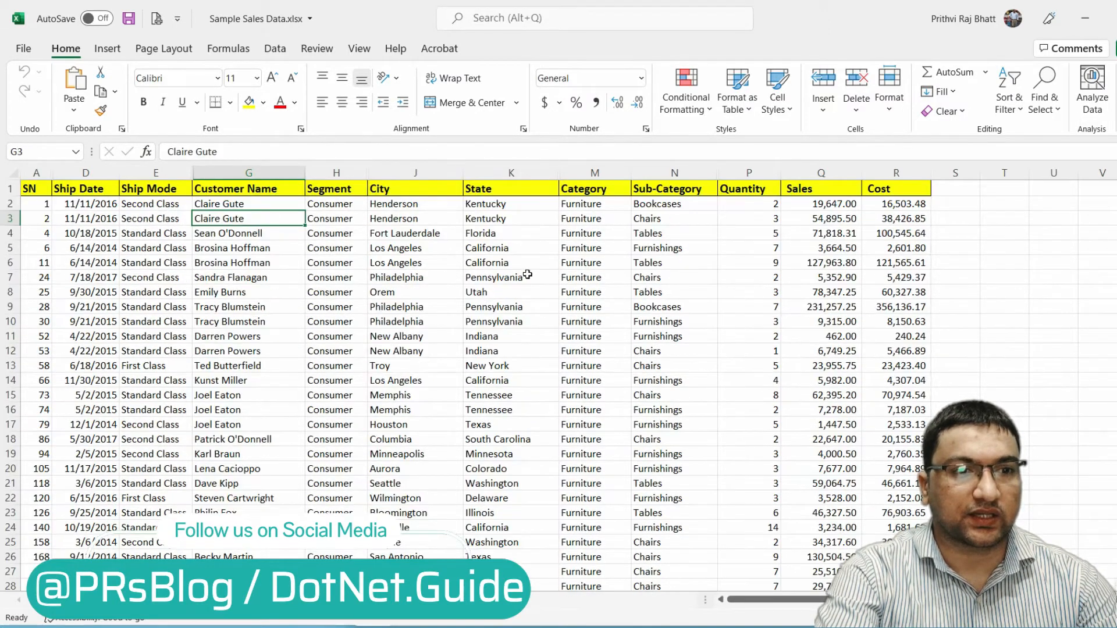
left_click(679, 192)
left_click(671, 249)
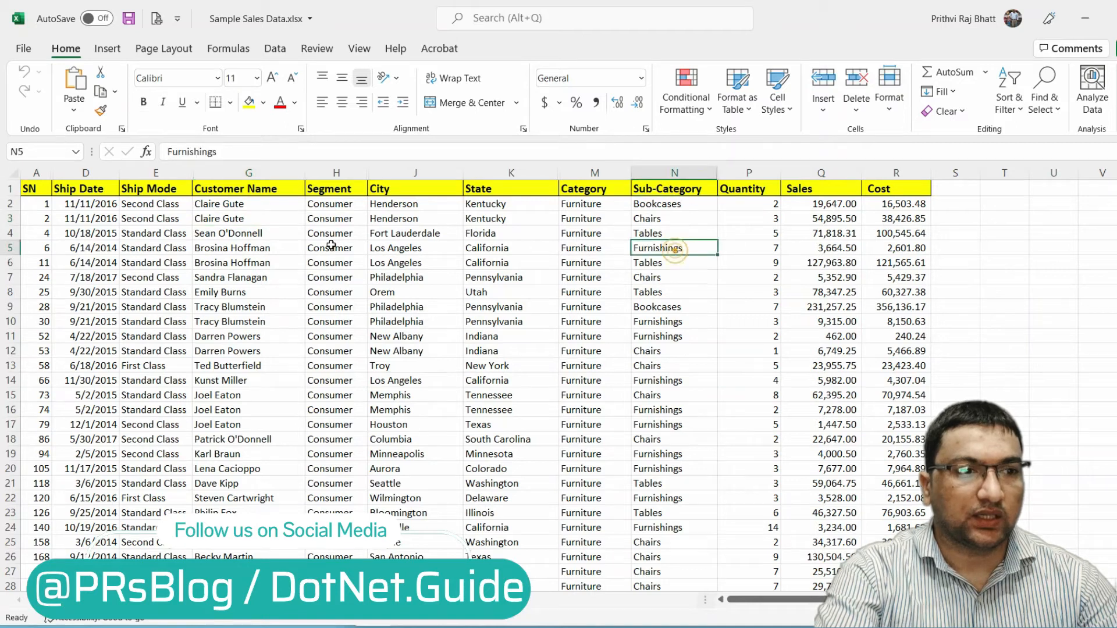
Step: Sort the sales data by Customer Name in ascending order
left_click(272, 189)
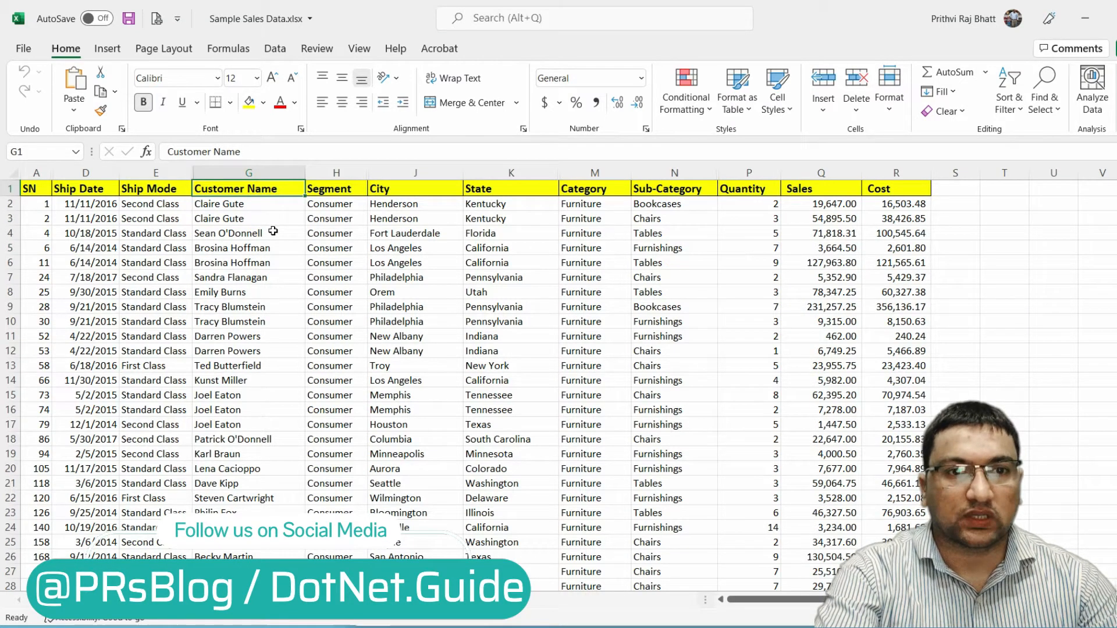
left_click(277, 49)
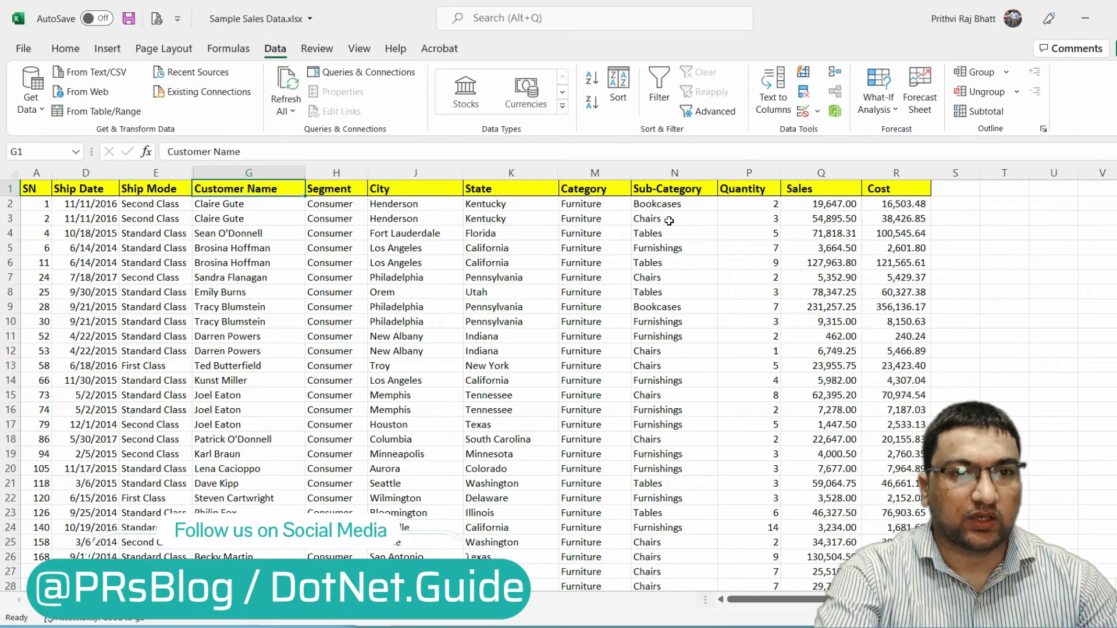
left_click(290, 239)
left_click(592, 78)
left_click(252, 195)
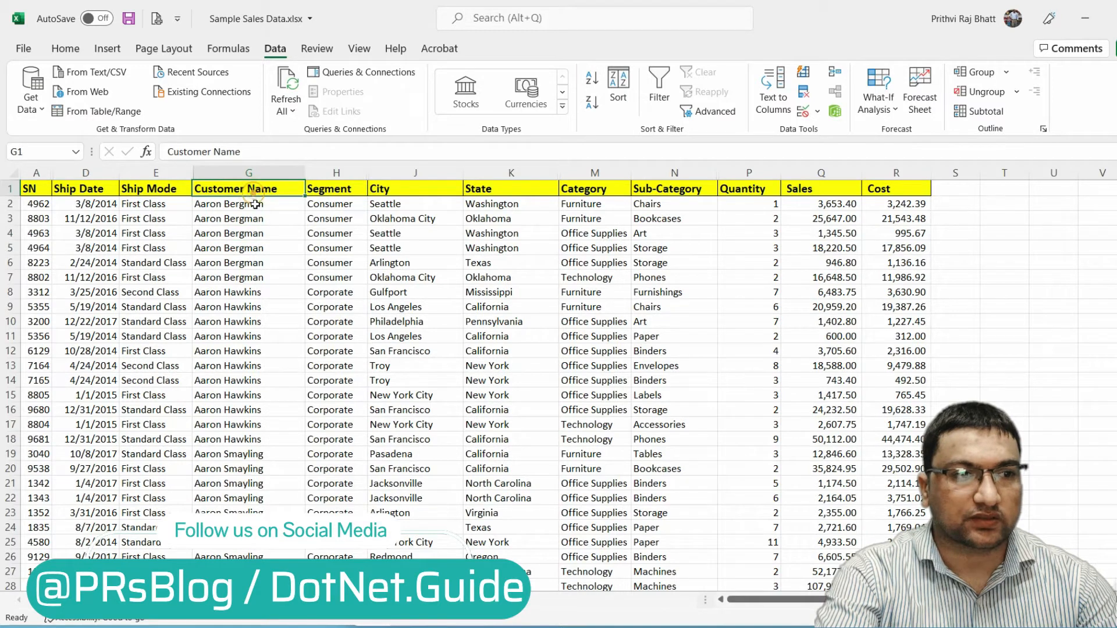
Step: Add subtotals at each change in Customer Name, using Sum on the Sales and Cost columns
left_click(977, 112)
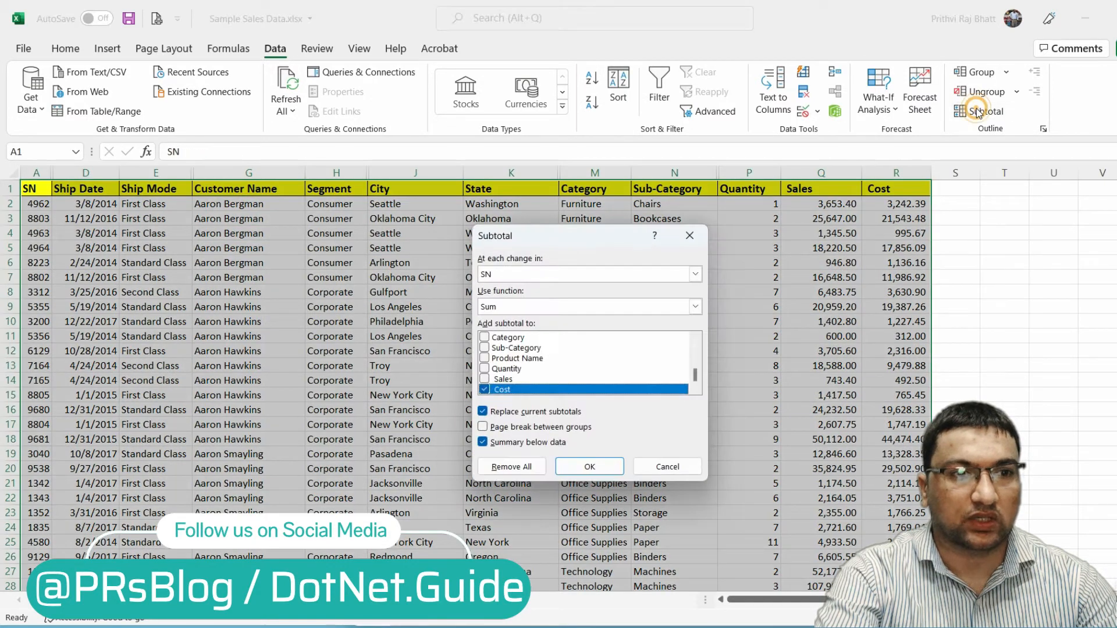
left_click(504, 275)
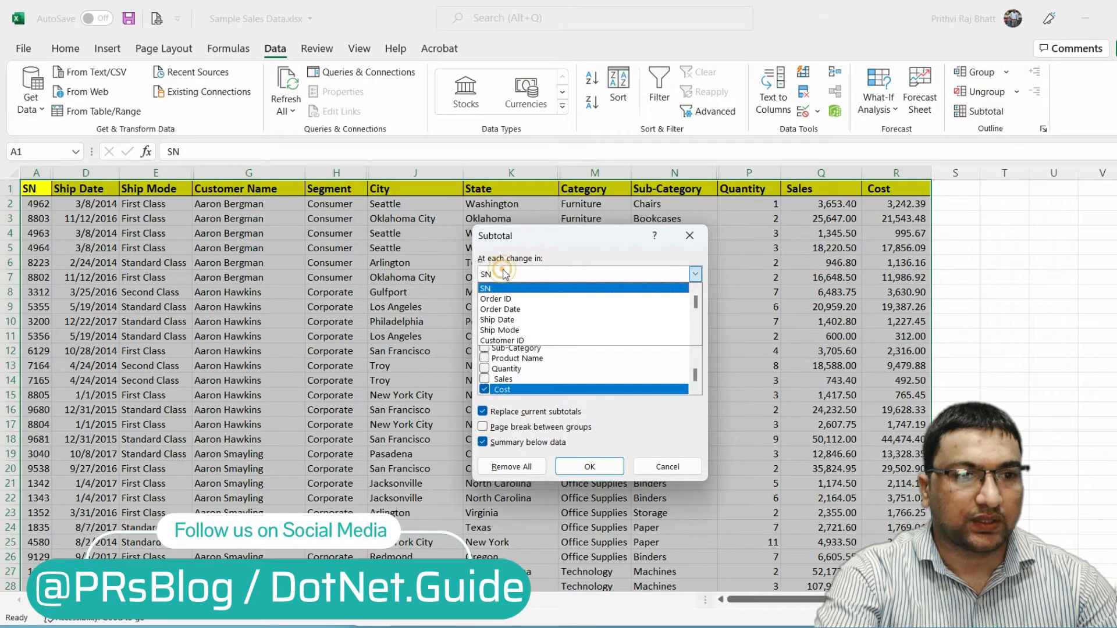
left_click(509, 340)
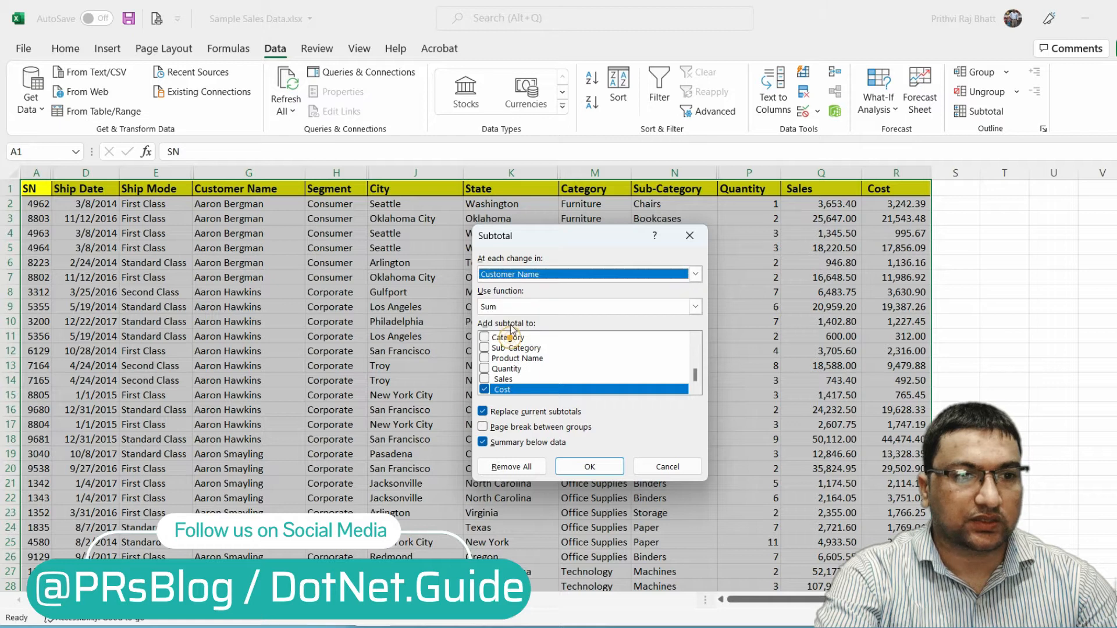
left_click(506, 309)
left_click(504, 318)
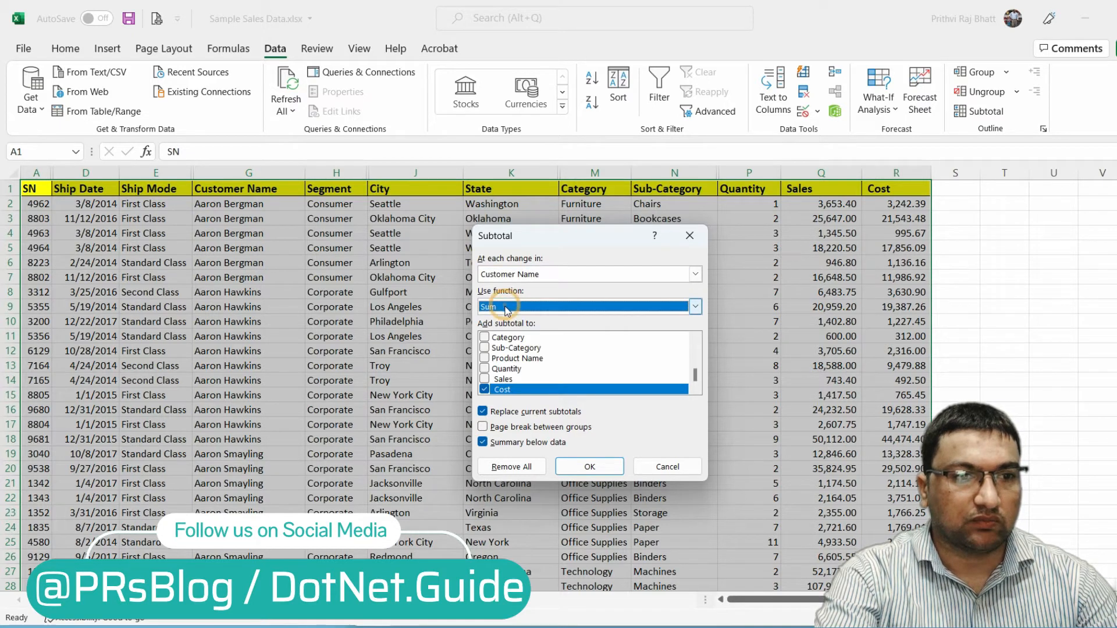
left_click(485, 380)
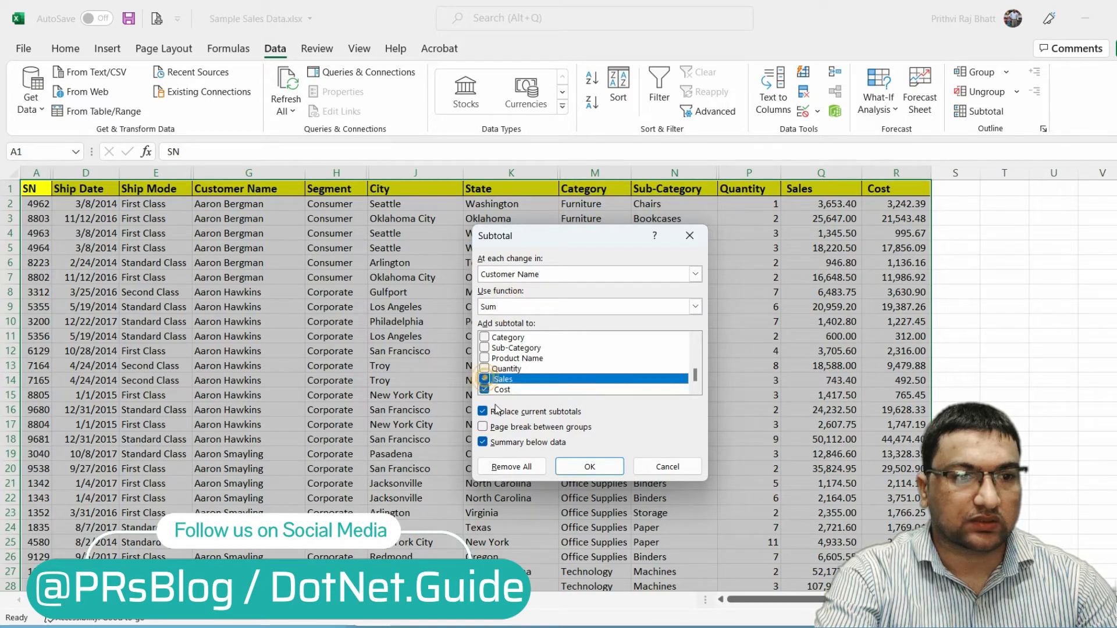
left_click(589, 467)
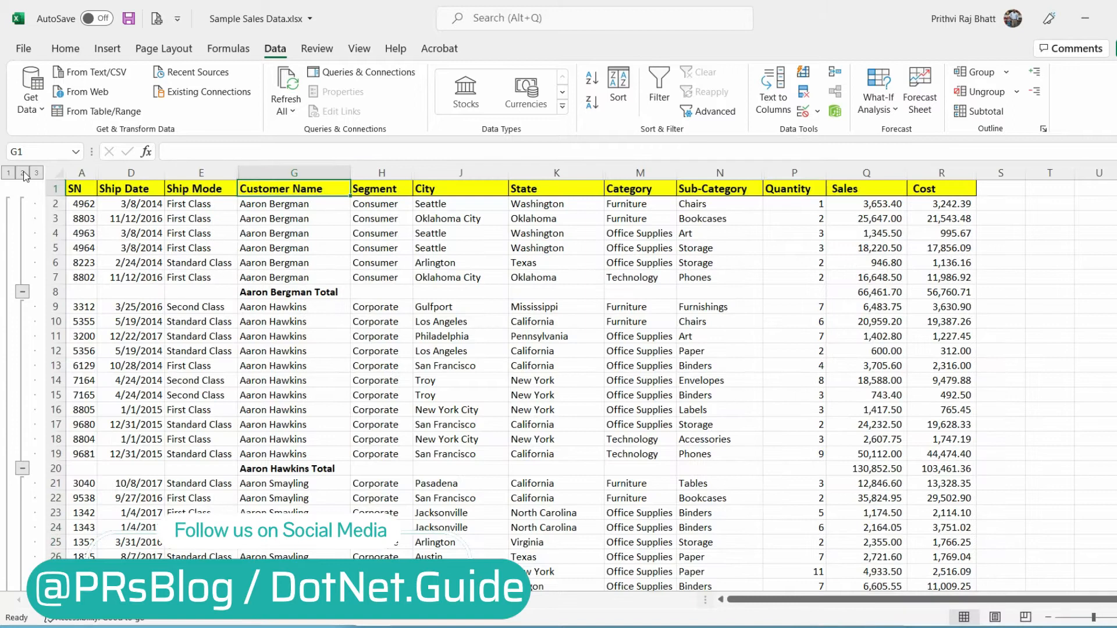
Step: Collapse the outline to level 2 and select the range from the Customer Name header across to Cost, down to the last row
left_click(22, 172)
key("Left")
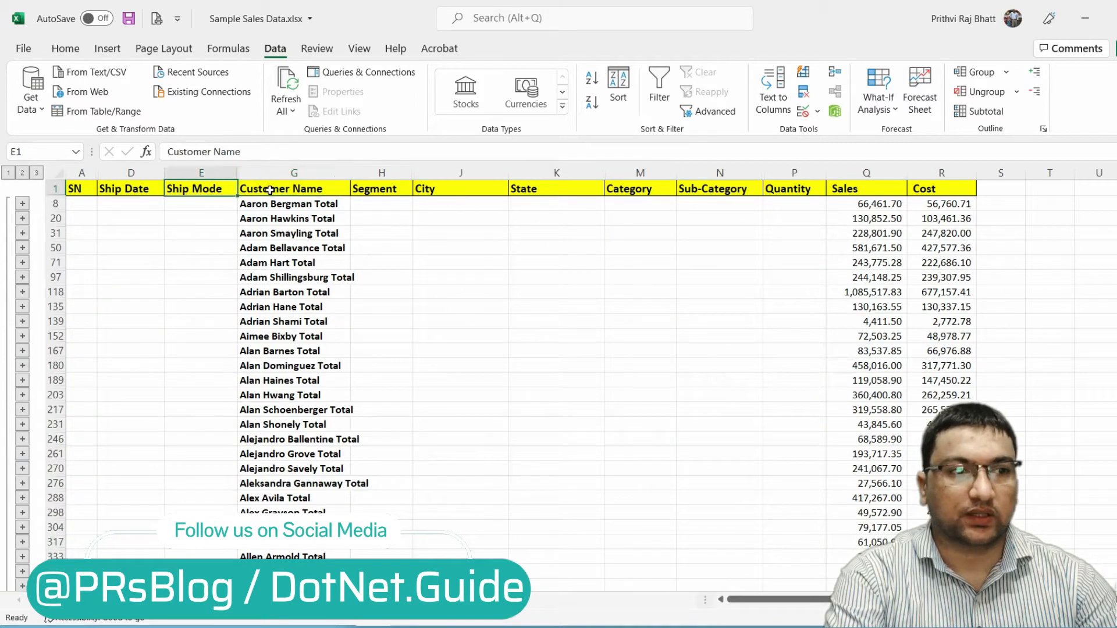
key("Right")
key("ctrl+shift+Right")
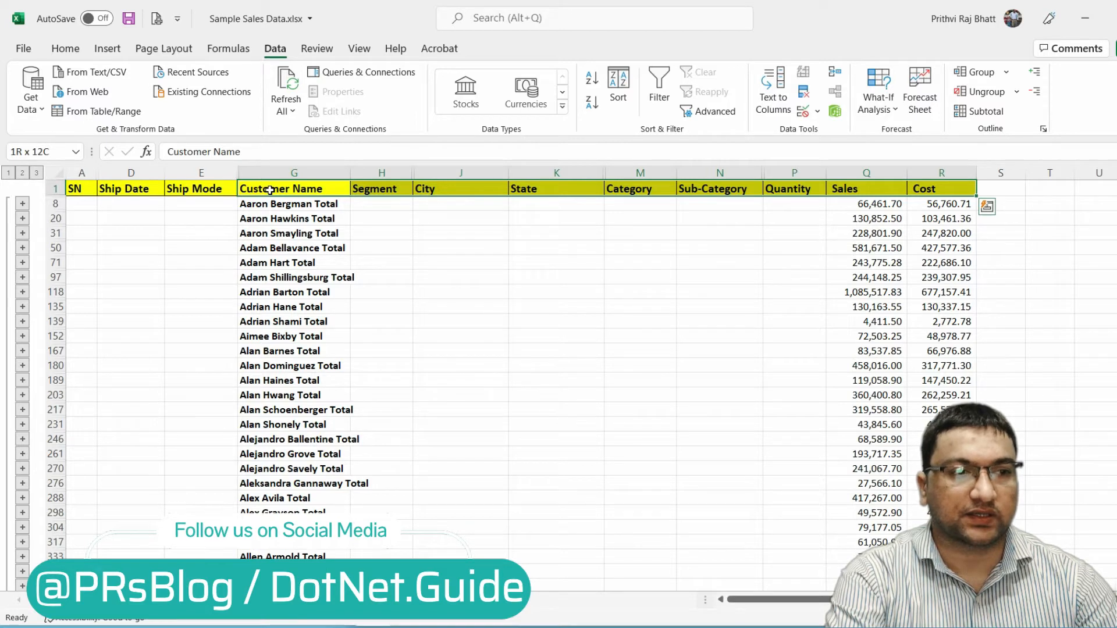
key("ctrl+shift+Down")
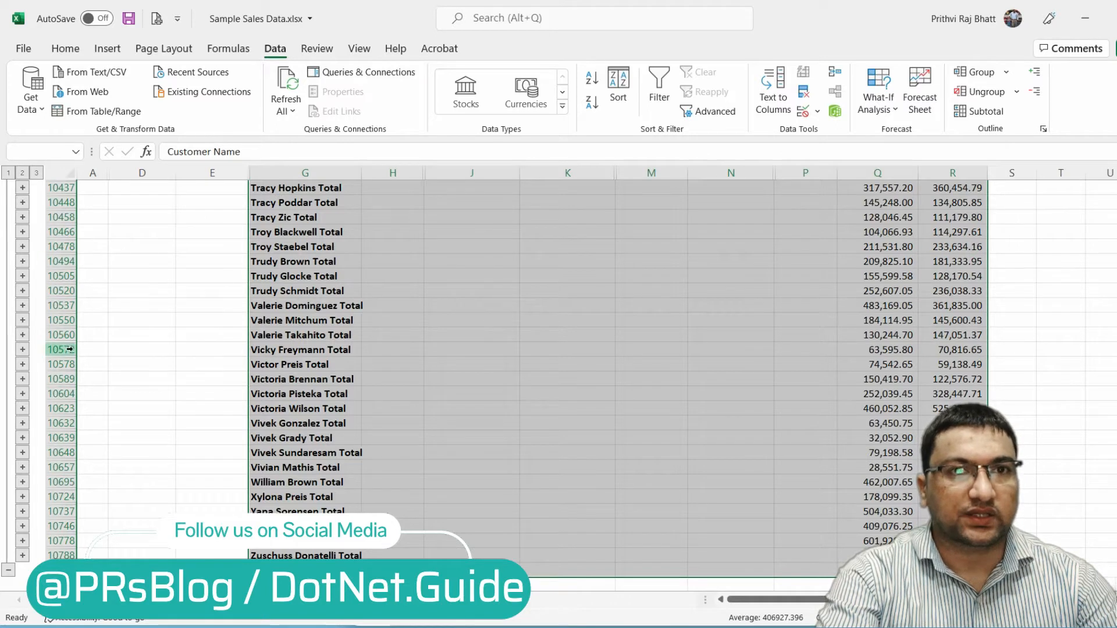
Step: Limit the selection to visible cells only with Go To Special and copy it
left_click(67, 49)
scroll(350, 288, "up", 2)
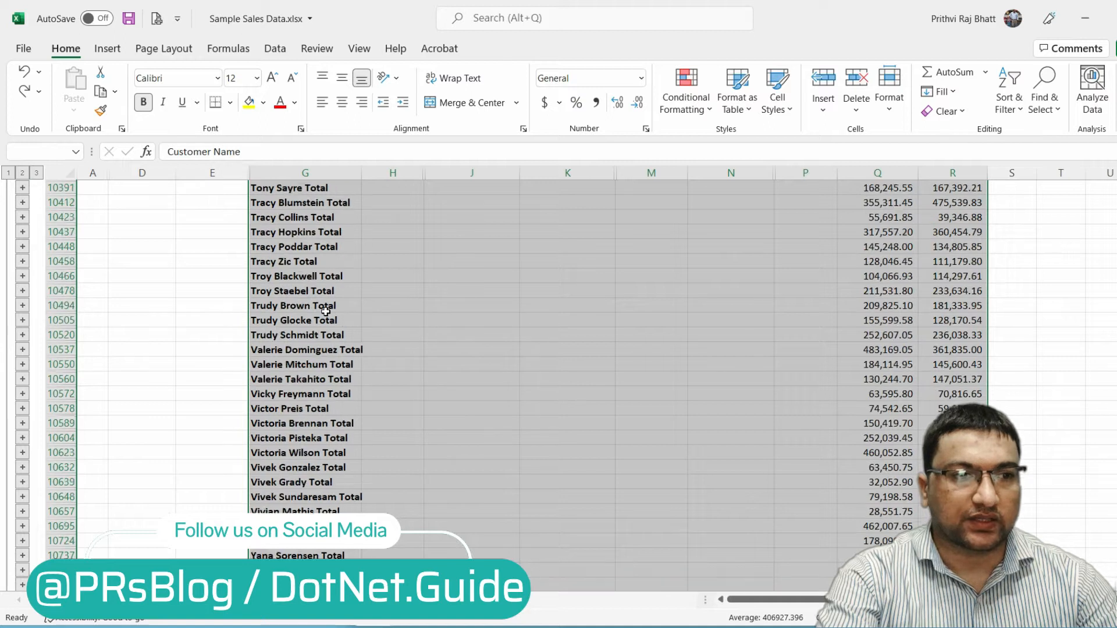
left_click(1048, 110)
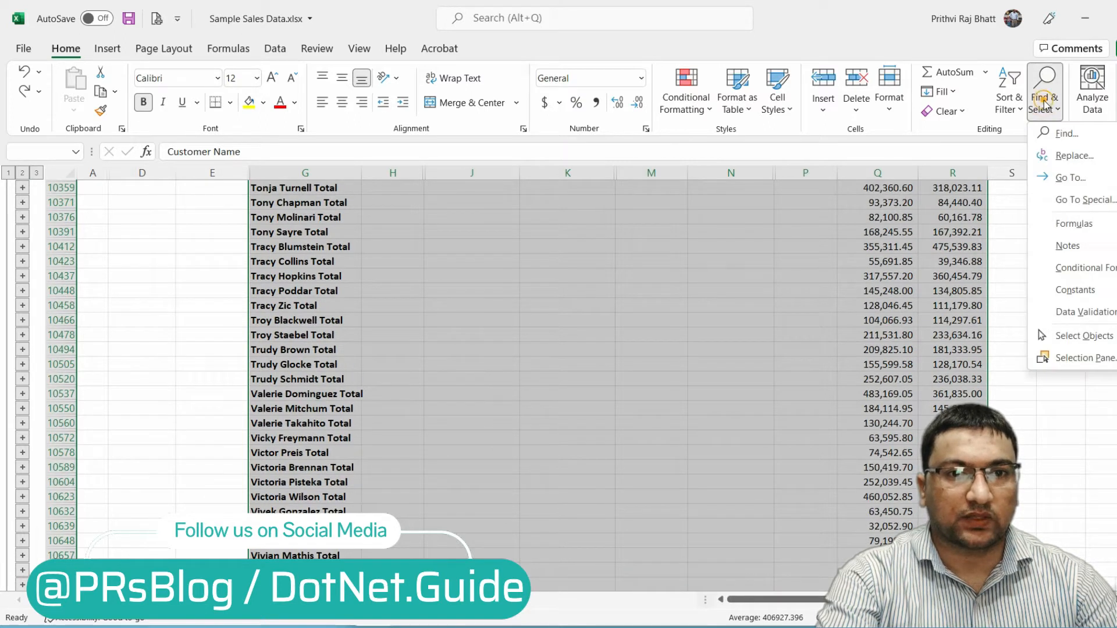
left_click(1079, 199)
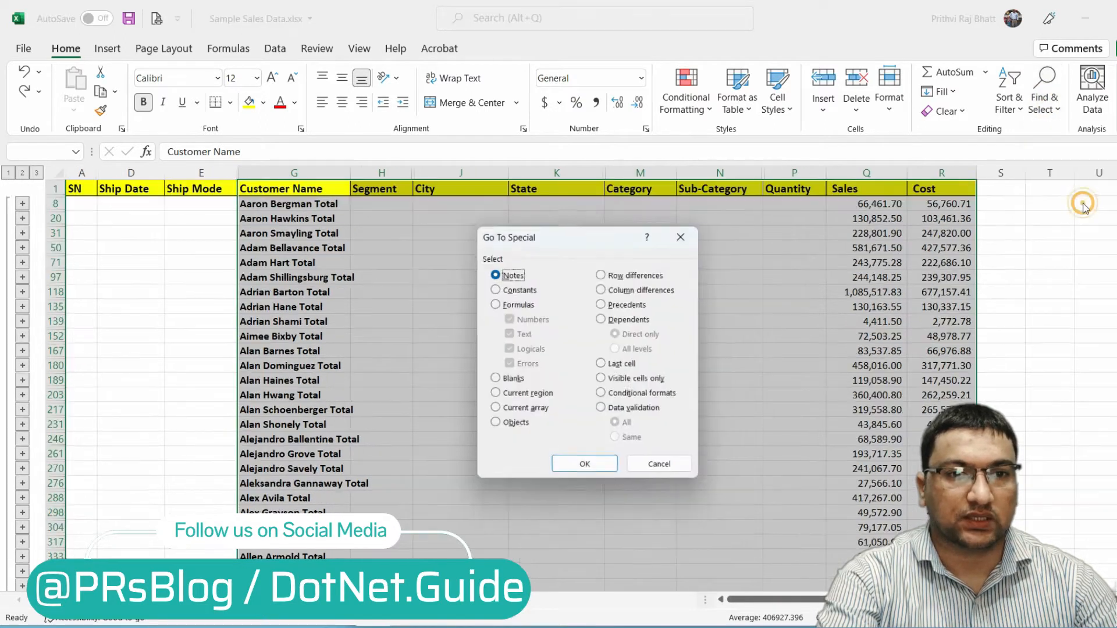
left_click(647, 381)
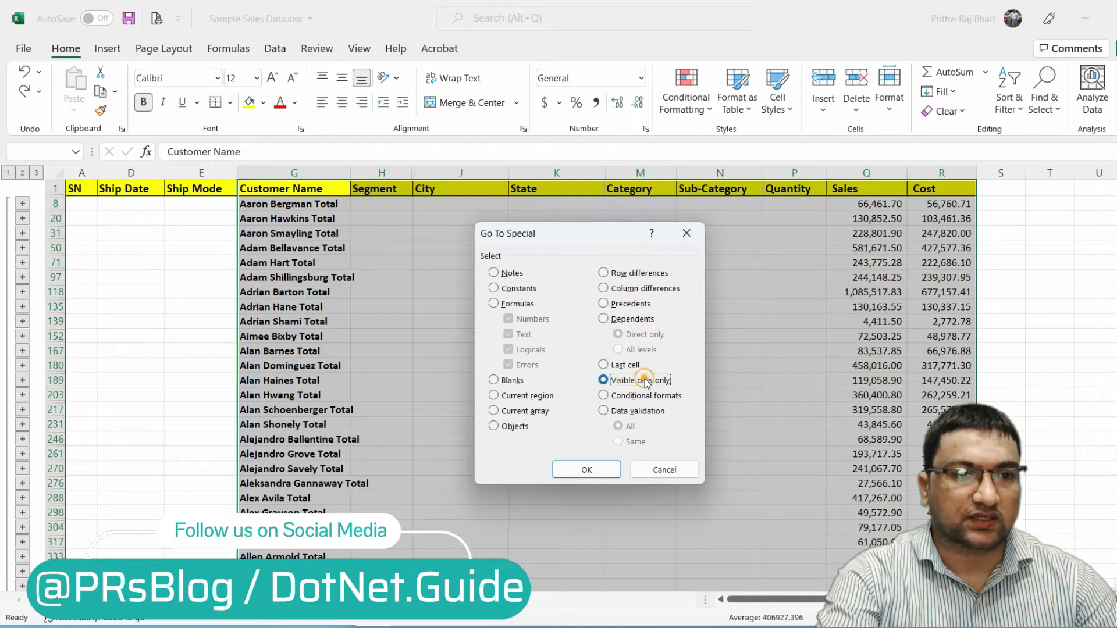
left_click(586, 469)
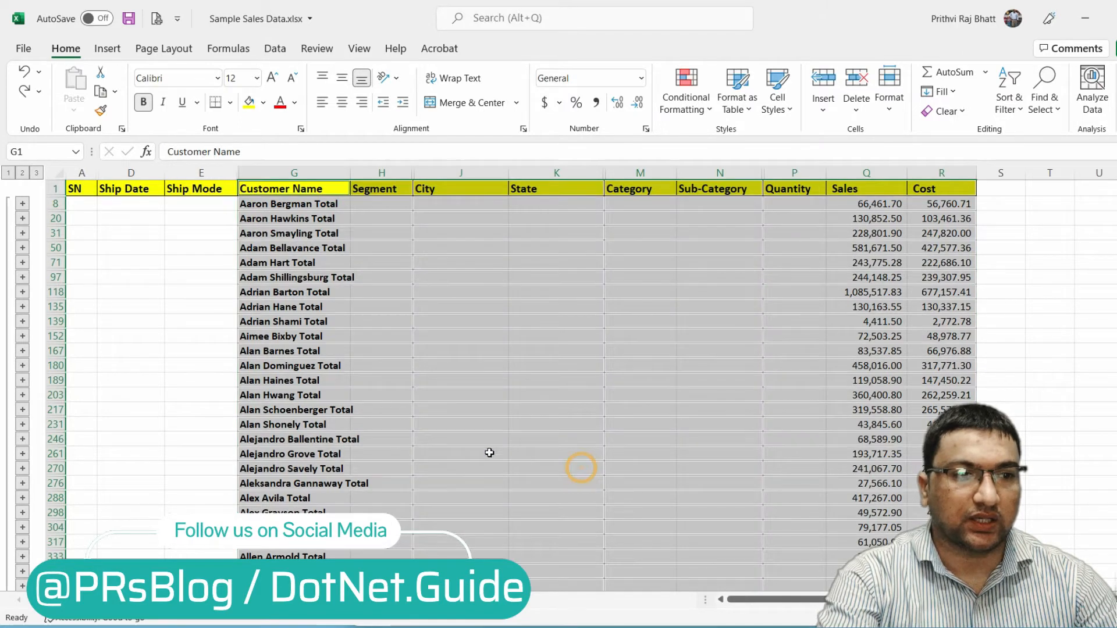
key("ctrl+c")
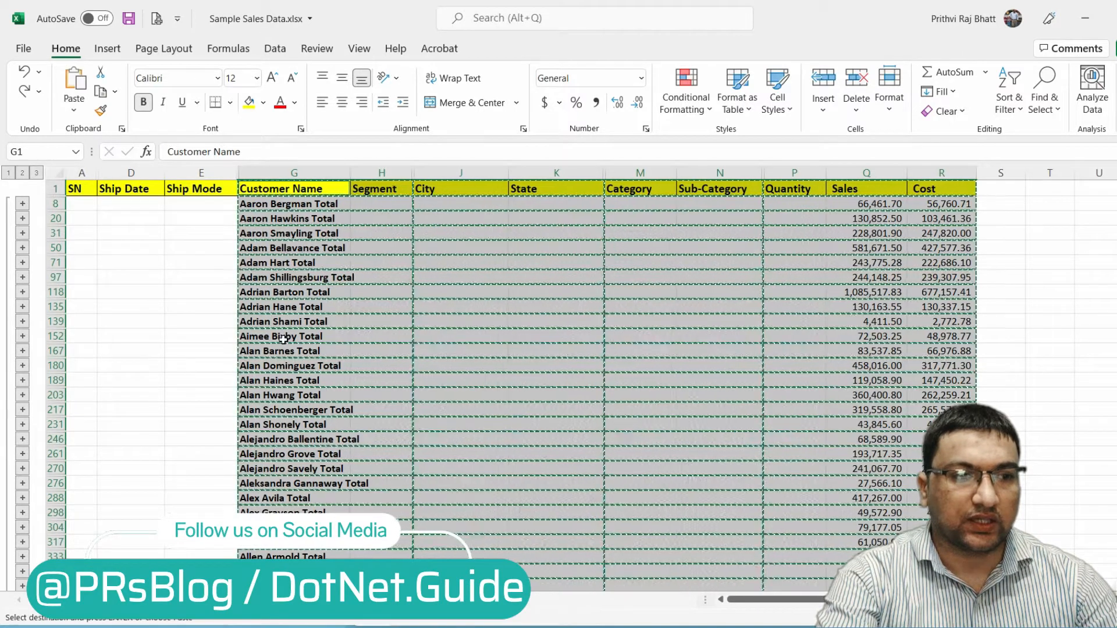
Step: Paste the copied customer totals at cell A1 of the empty sheet and autofit all column widths
left_click(175, 600)
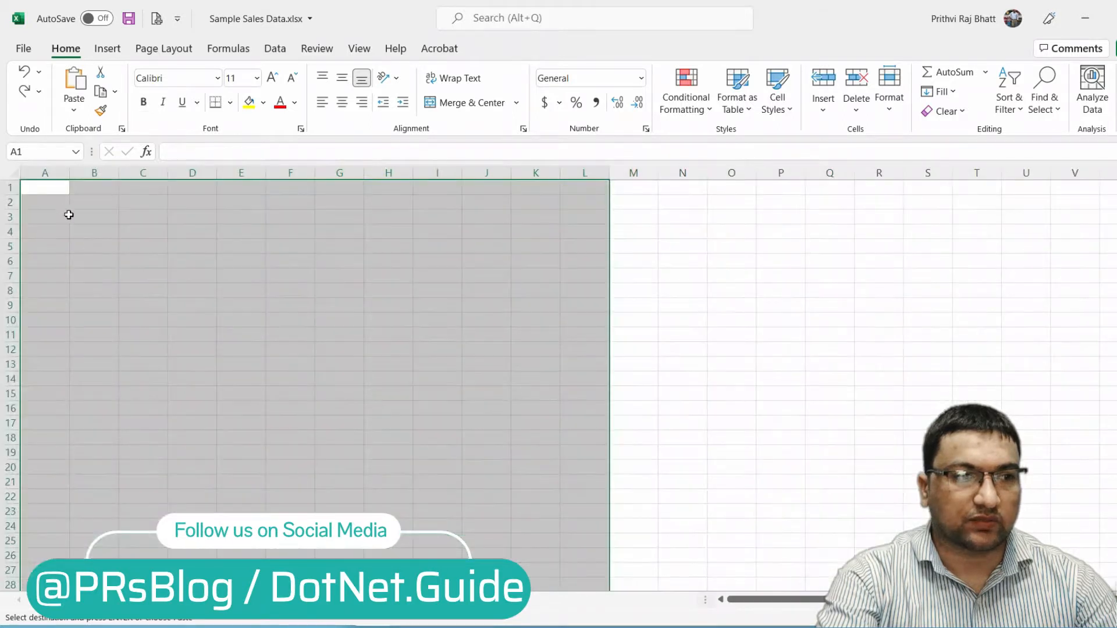
left_click(56, 189)
key("ctrl+v")
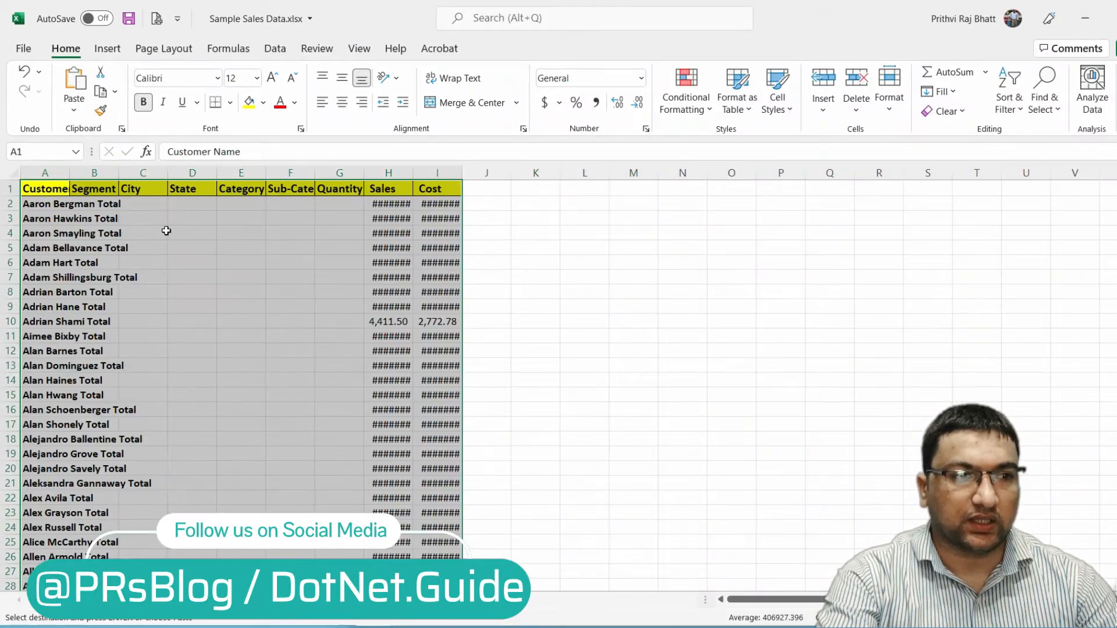
left_click(165, 231)
left_click(12, 173)
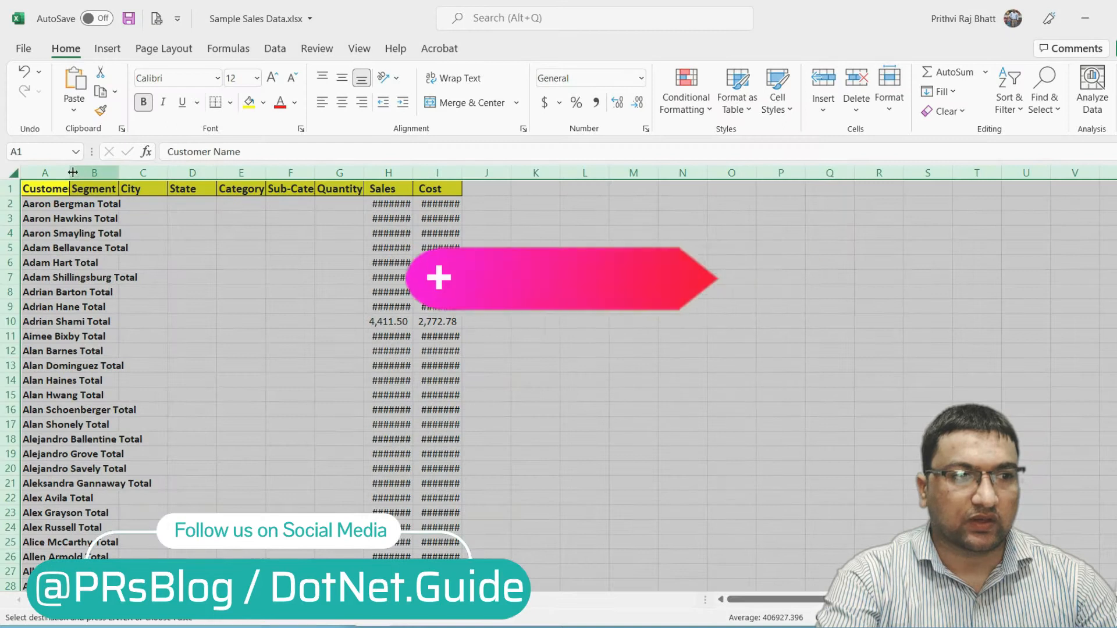
double_click(67, 171)
Step: Delete the empty columns from Segment through Quantity on the summary sheet
left_click_drag(190, 173, 419, 172)
right_click(419, 173)
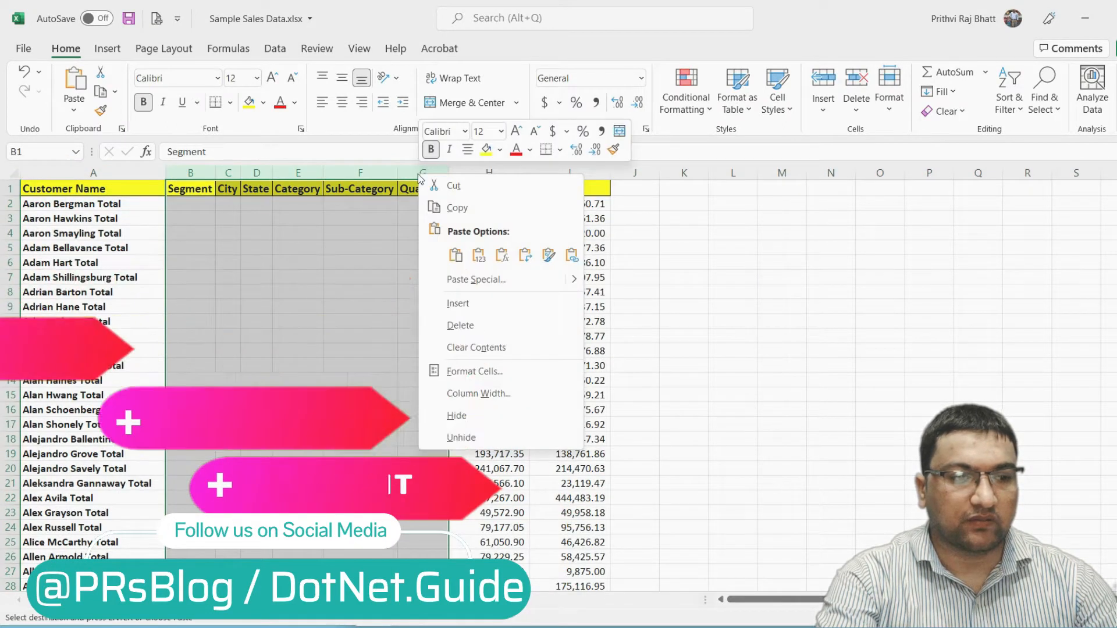
key("Escape")
key("ctrl+minus")
left_click(258, 244)
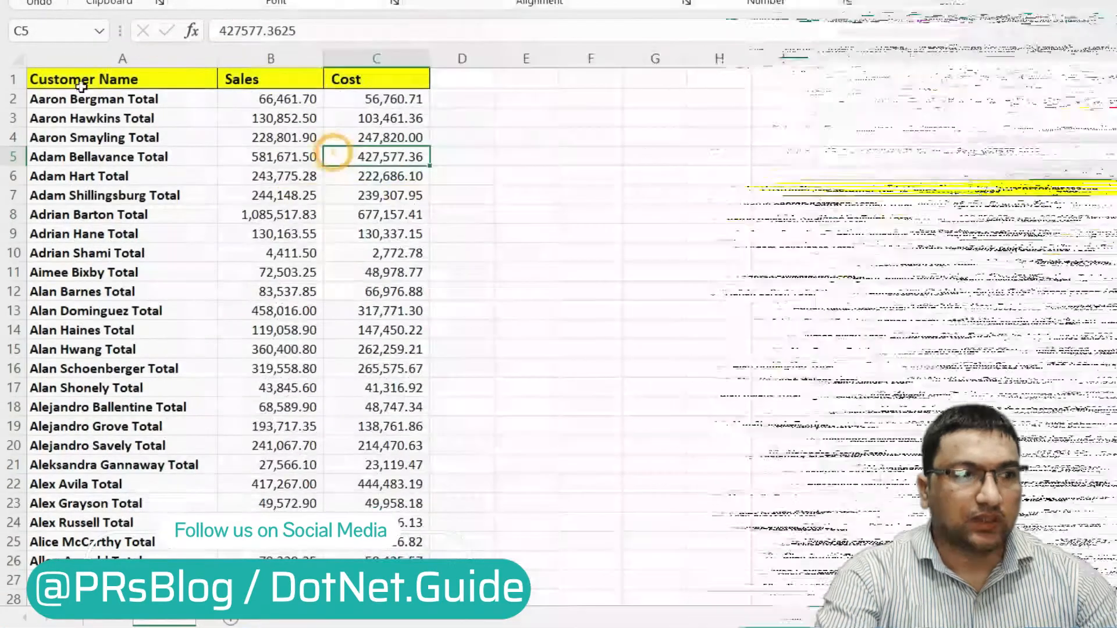
Step: Review the Customer Name, Sales and Cost columns of the customer summary
left_click(59, 79)
left_click(65, 97)
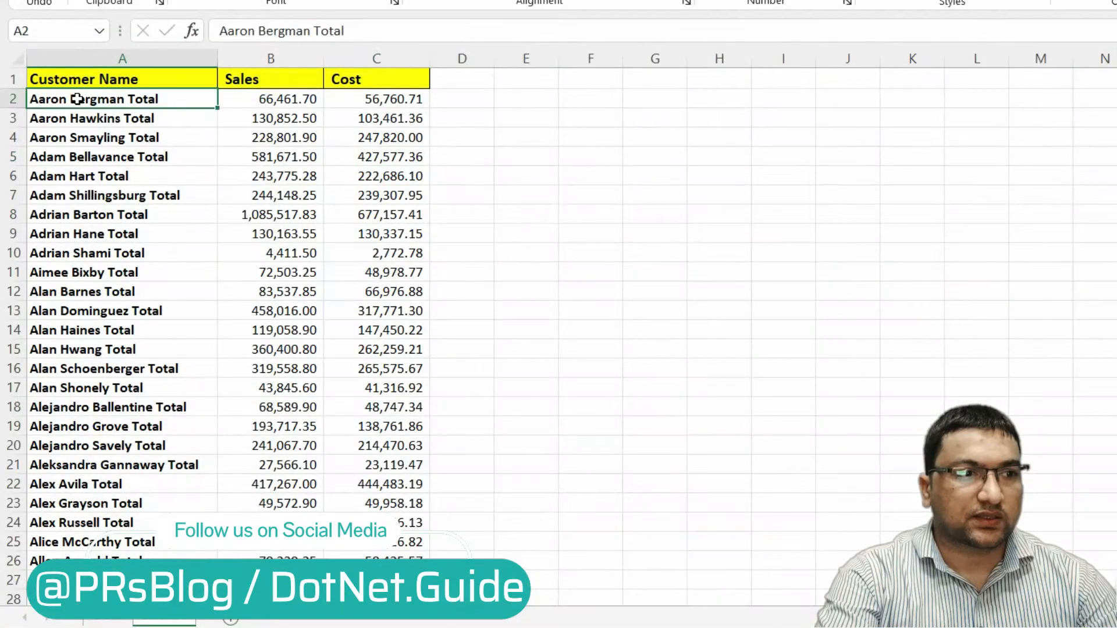
left_click(266, 79)
left_click(378, 79)
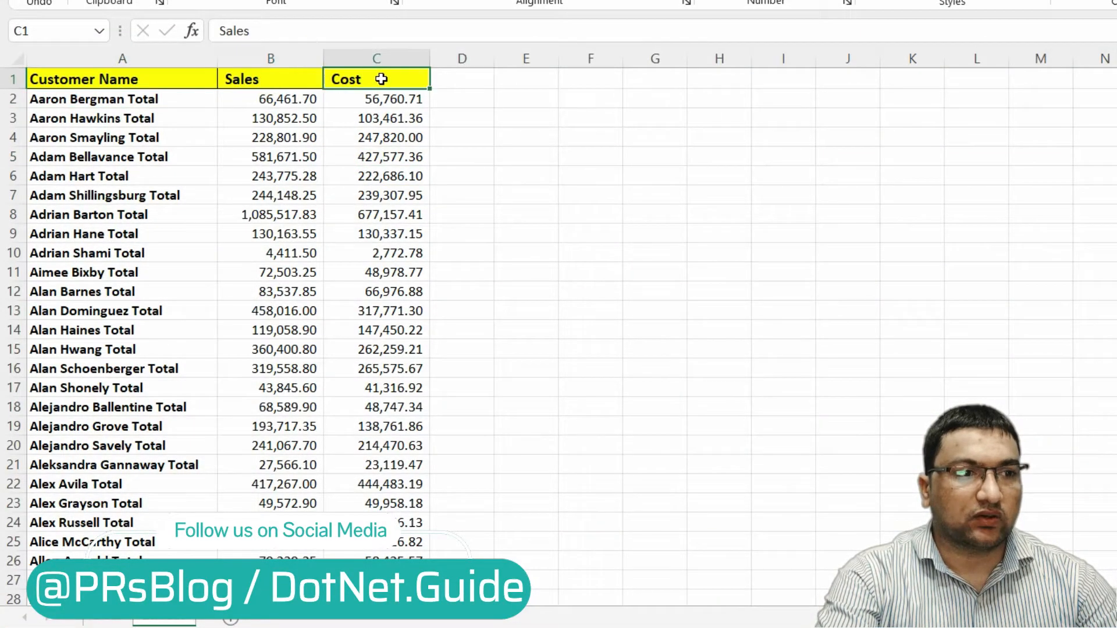
left_click(387, 157)
left_click(384, 76)
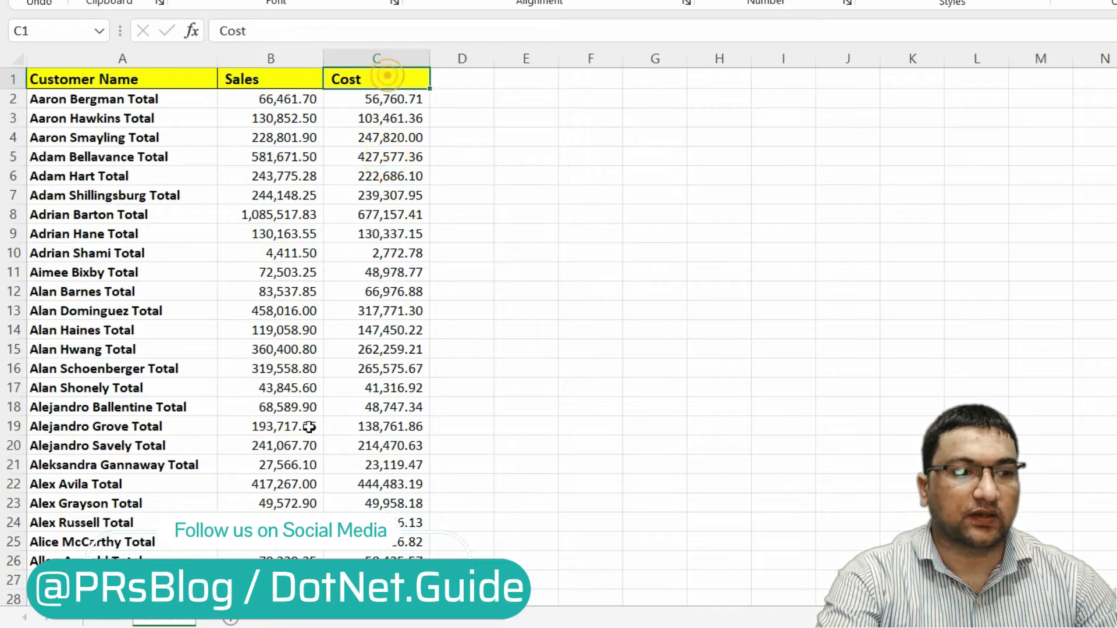
Step: Expand the subtotalled source sheet to outline level 3 and examine the first customer's individual records
left_click(114, 621)
left_click(598, 308)
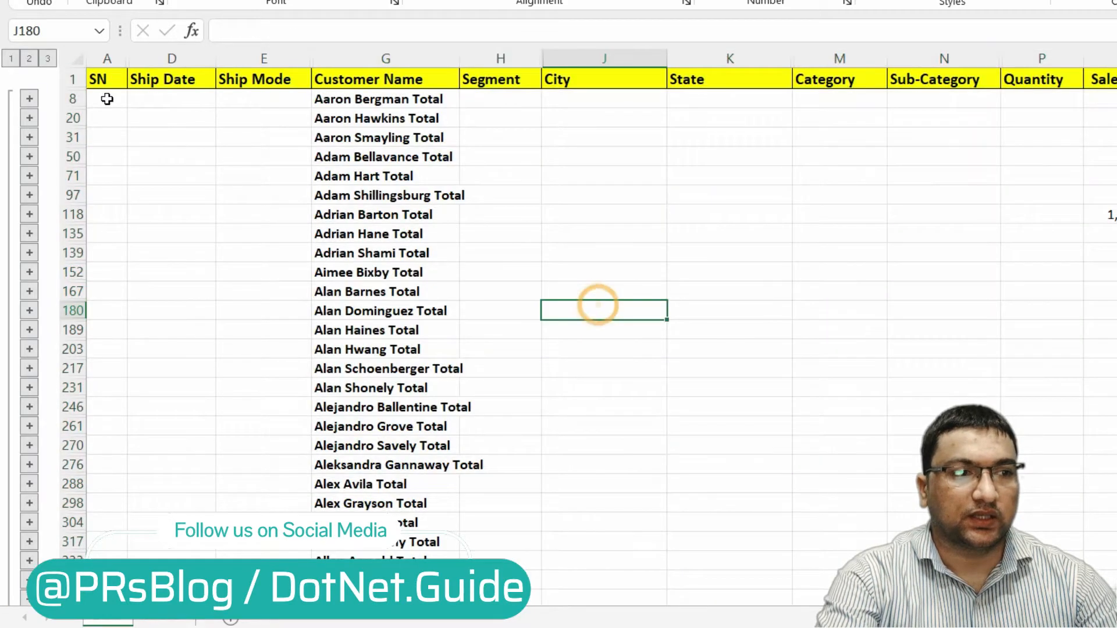
left_click(48, 59)
left_click(401, 138)
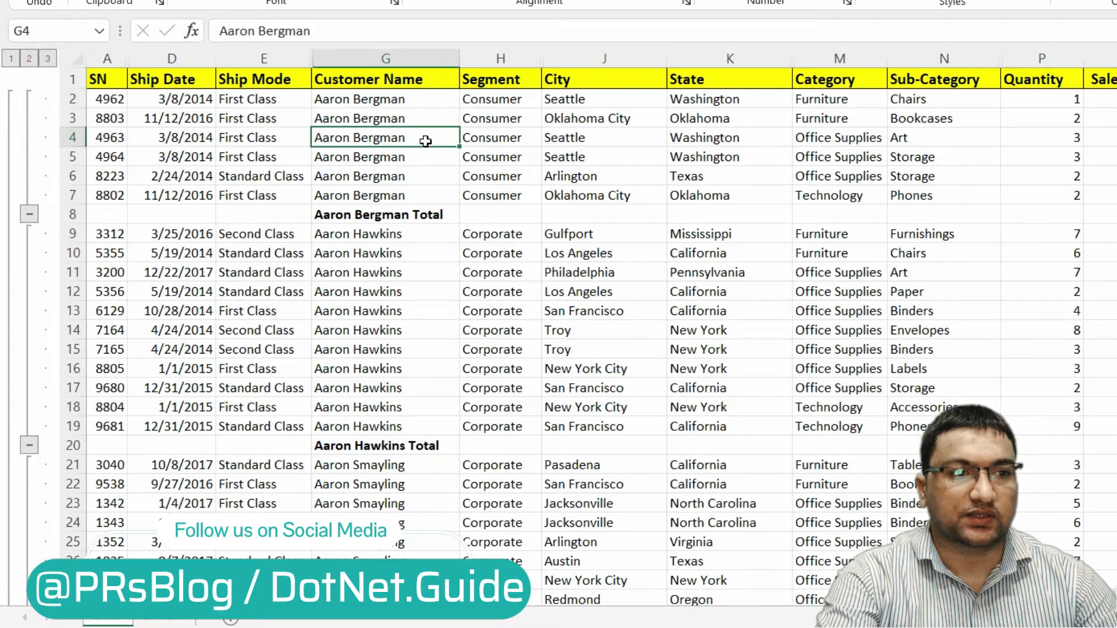
left_click(705, 137)
left_click(1110, 119)
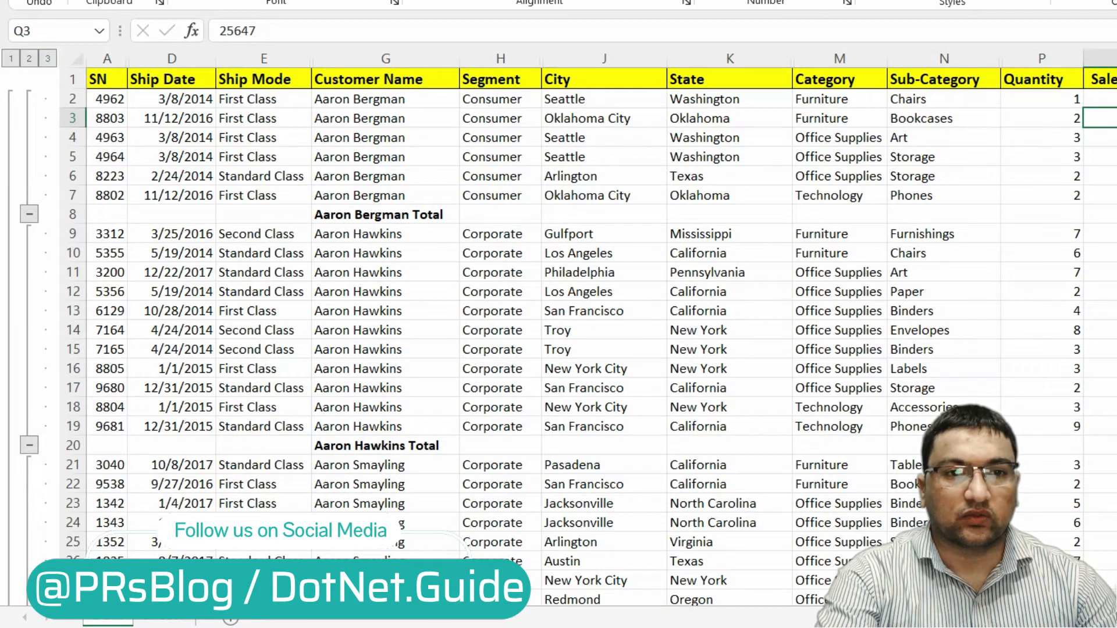
Step: Switch to the customer summary sheet and enter the header Profit in cell D1
left_click(173, 621)
left_click(456, 81)
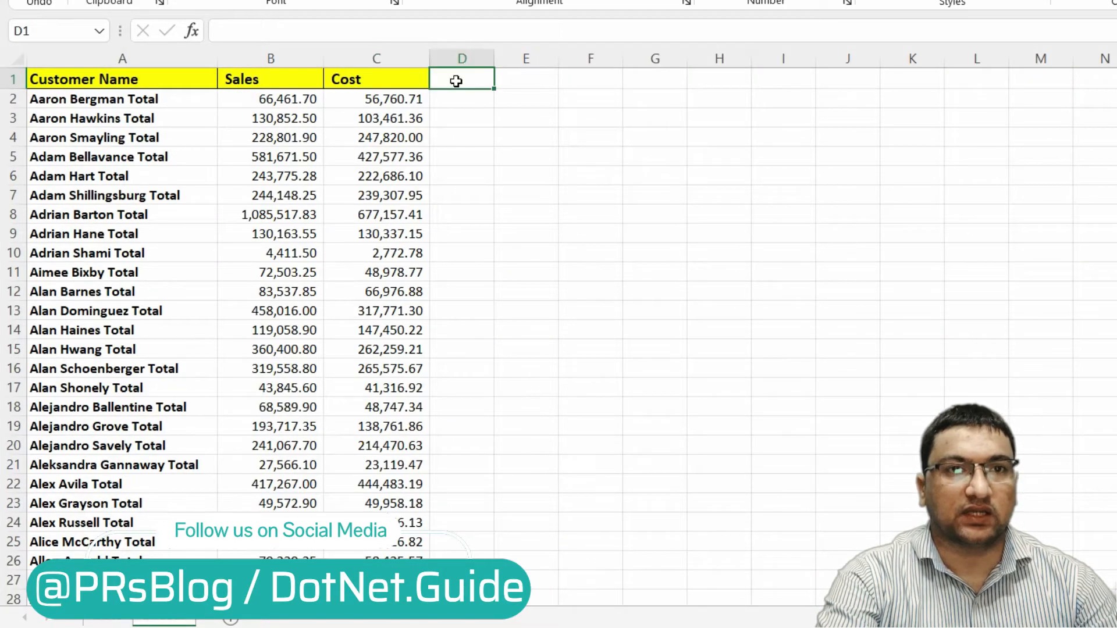
left_click(416, 77)
left_click(455, 75)
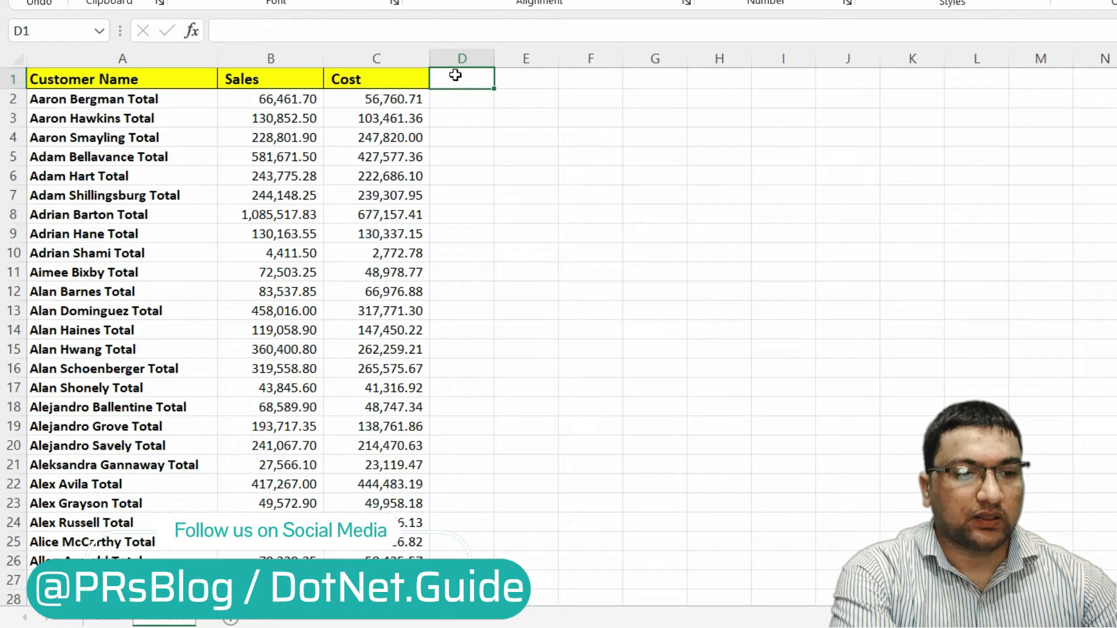
type("P")
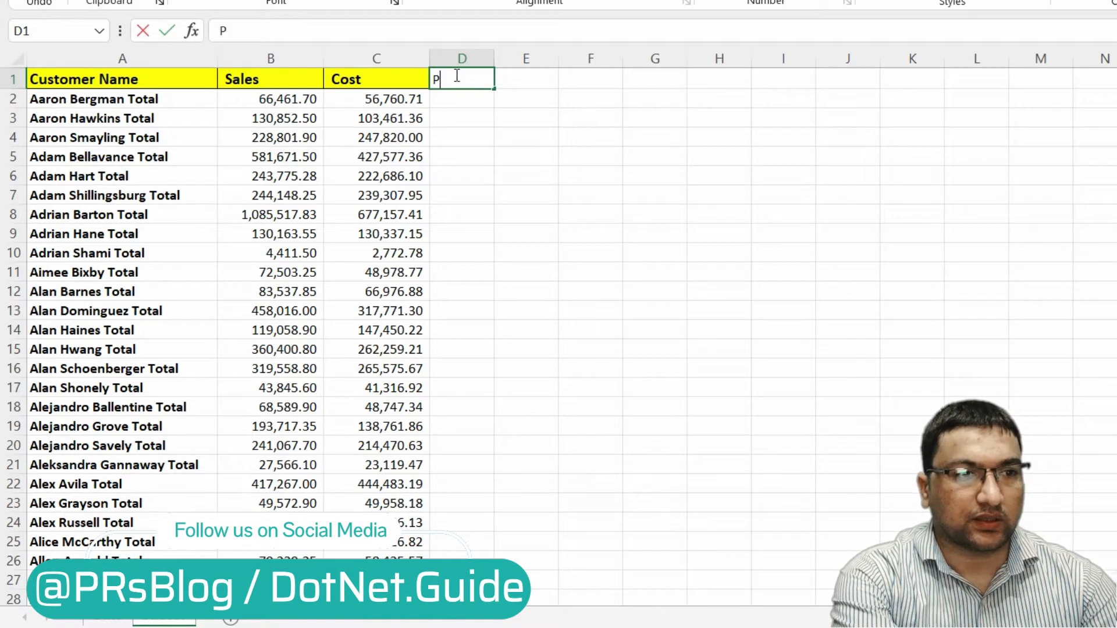
type("rofit")
key("Return")
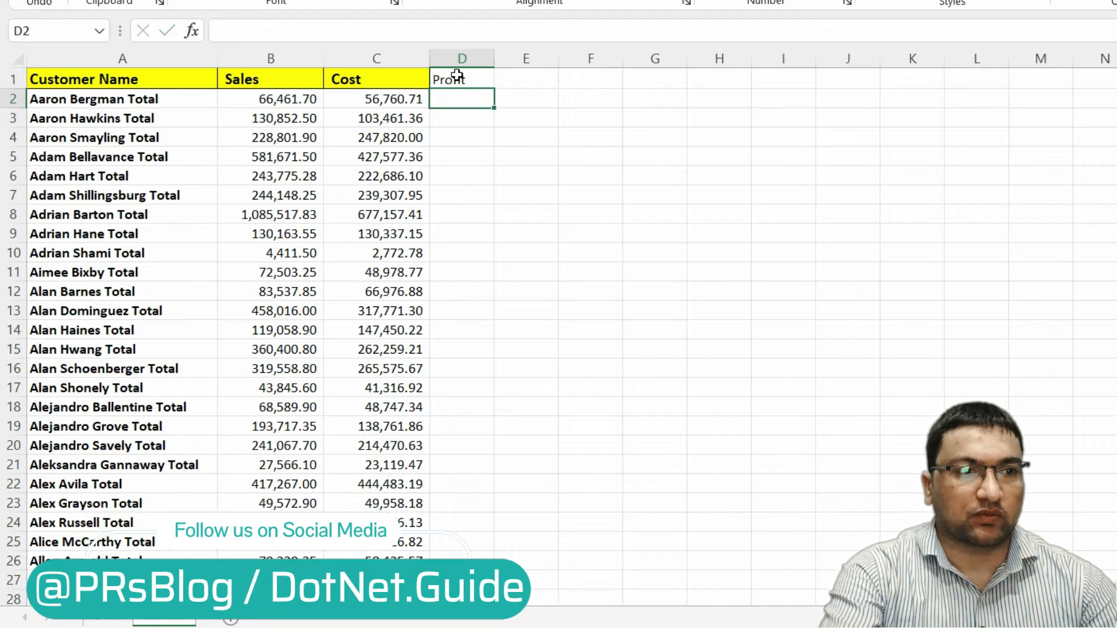
Step: Enter the formula =B2-C2 in cell D2 to calculate the first customer's profit
type("=")
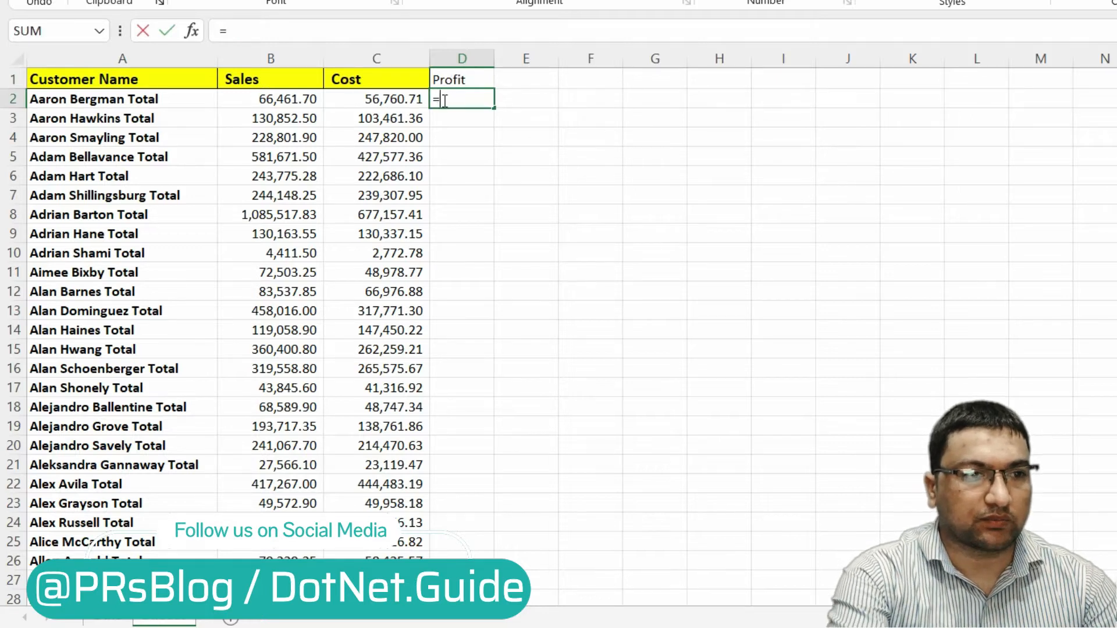
key("Left")
key("Left")
type("-")
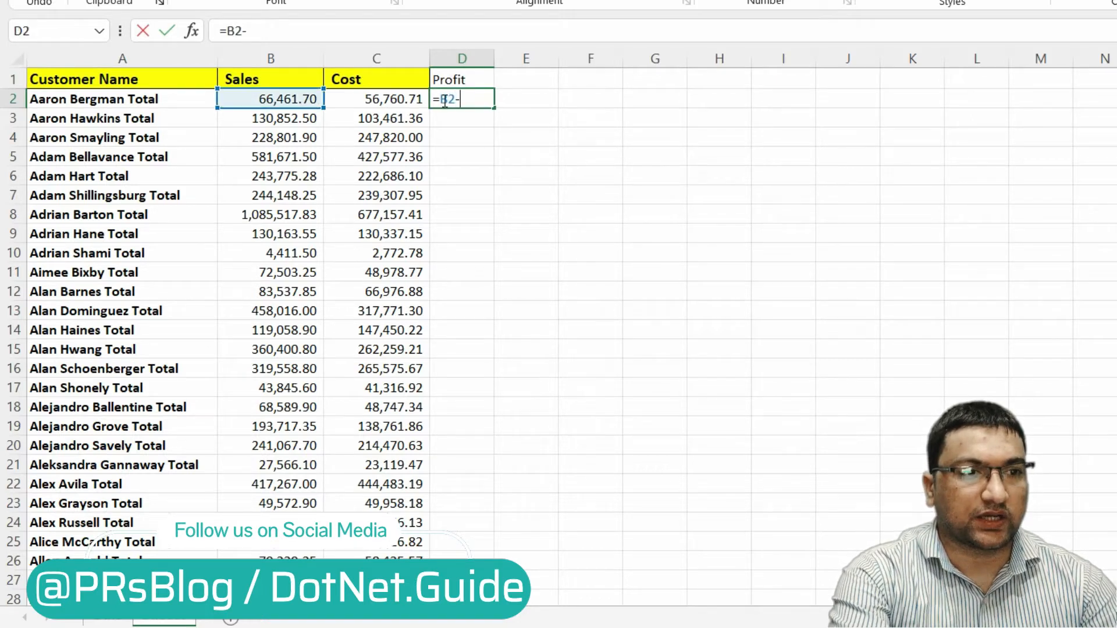
key("Left")
key("Return")
Step: Fill the profit formula from D2 down to the last customer row, D795
key("Up")
key("Left")
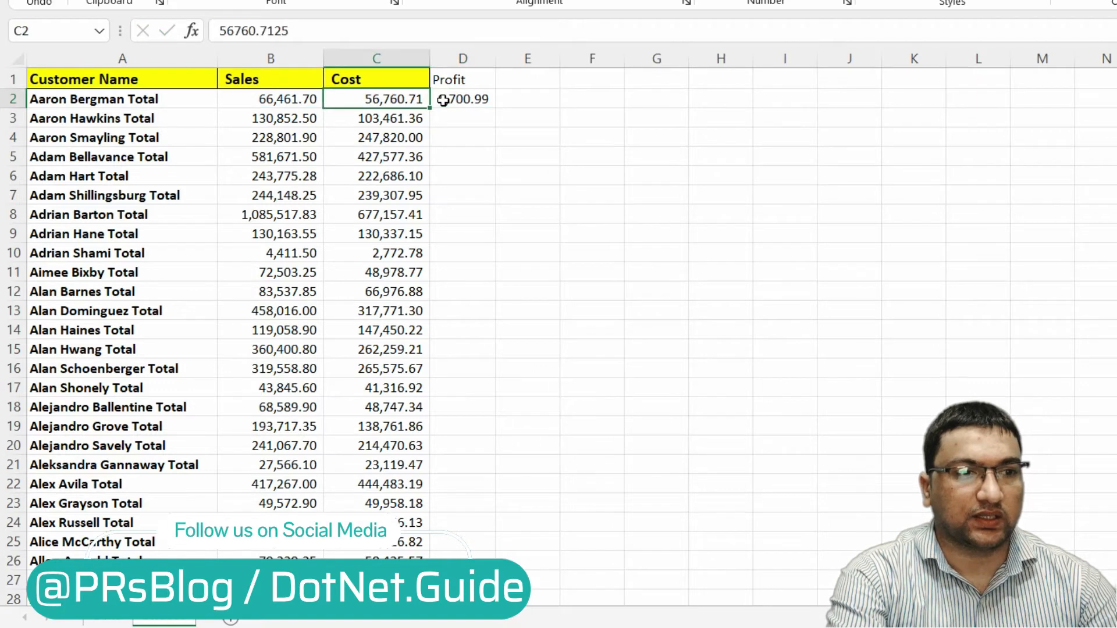
key("ctrl+Down")
key("Right")
key("ctrl+shift+Up")
key("ctrl+d")
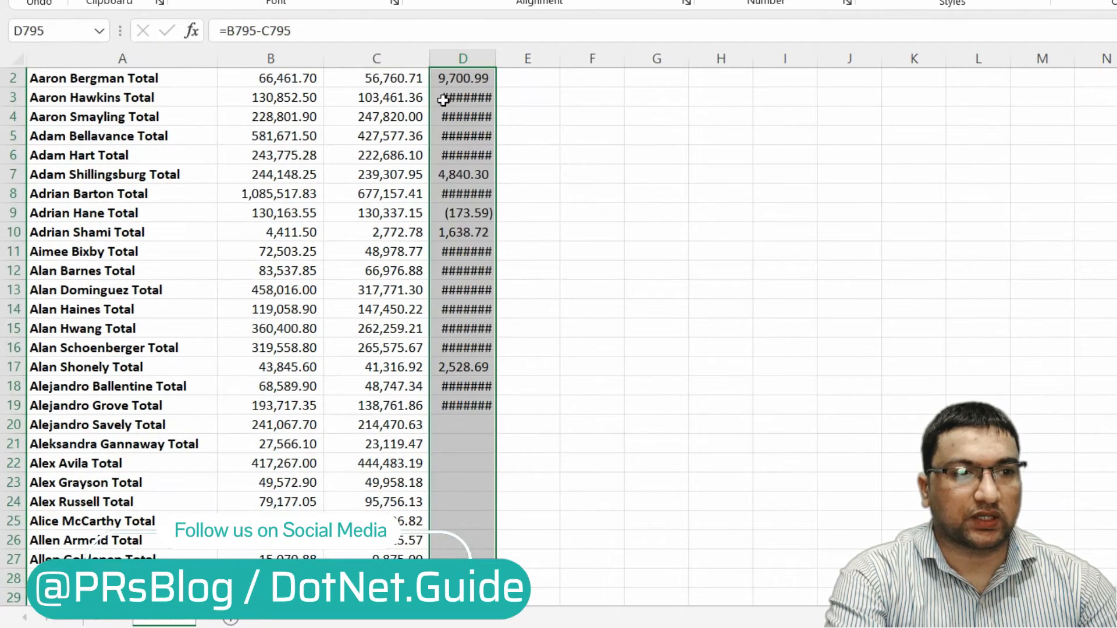
Step: Autofit column D and copy the Cost header's formatting onto the Profit header in D1
key("Up")
key("ctrl+Up")
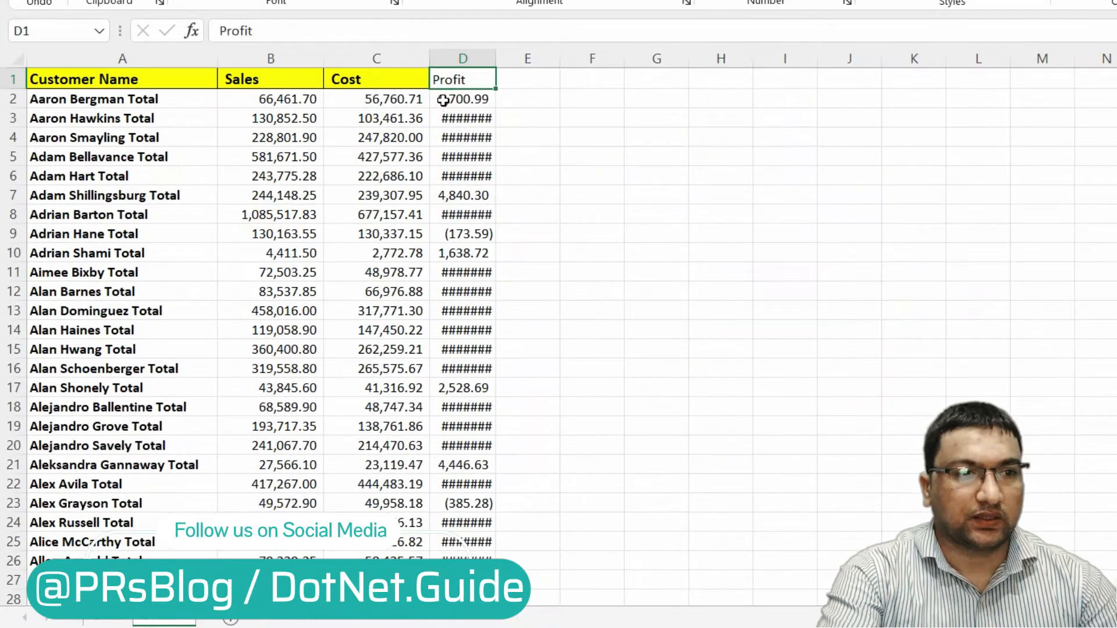
double_click(495, 53)
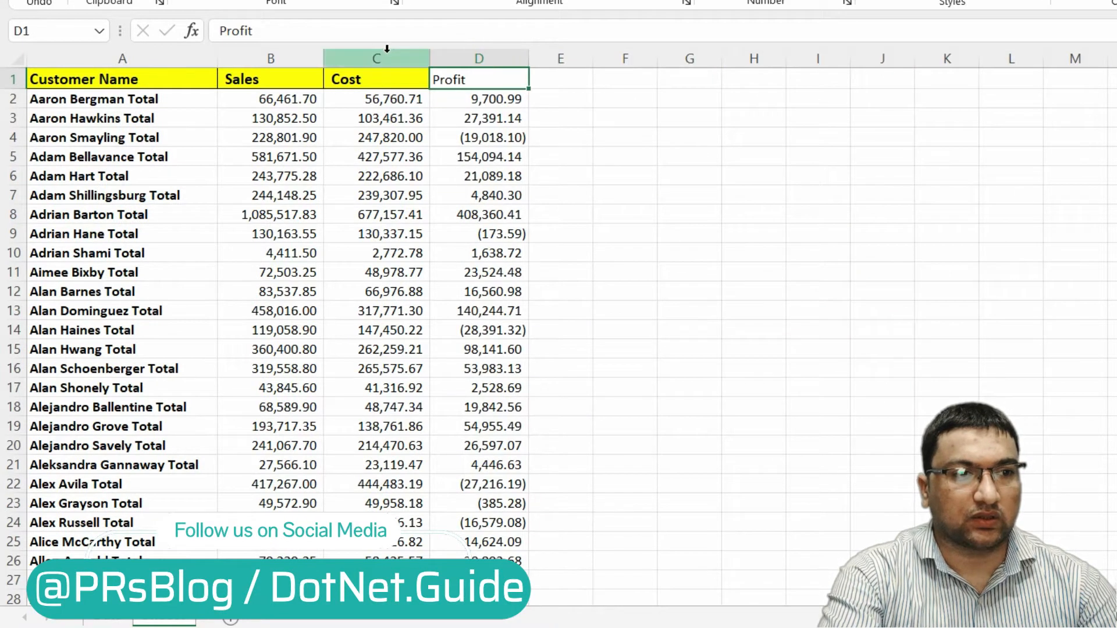
left_click(378, 78)
key("ctrl+c")
left_click(479, 79)
Step: Check several profit formulas in column D and review the extent of the four-column summary table
left_click(476, 134)
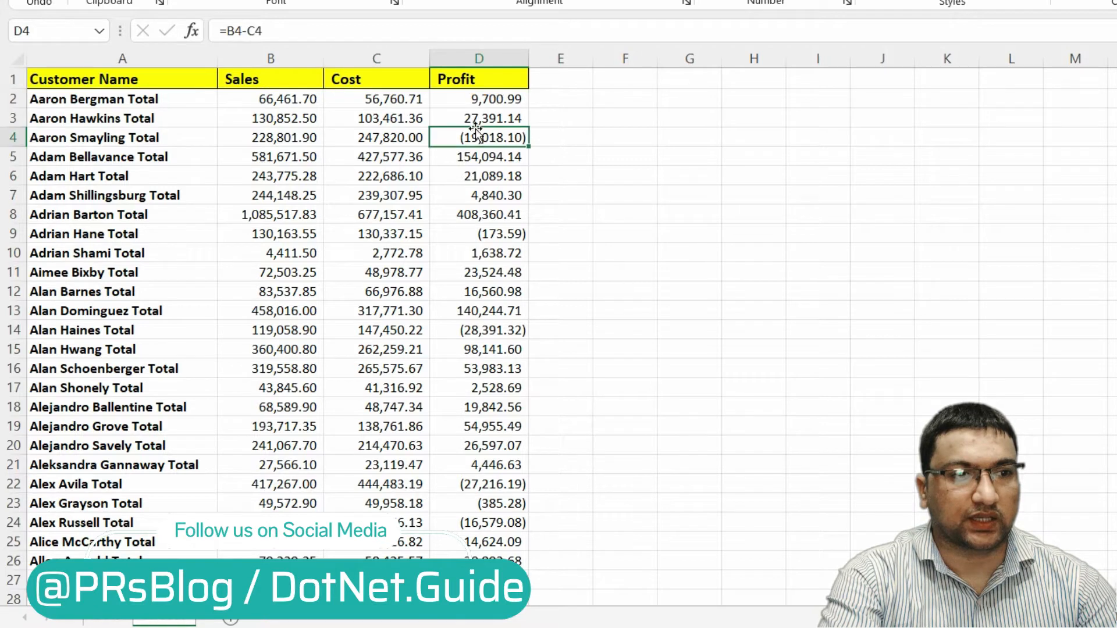
left_click(472, 199)
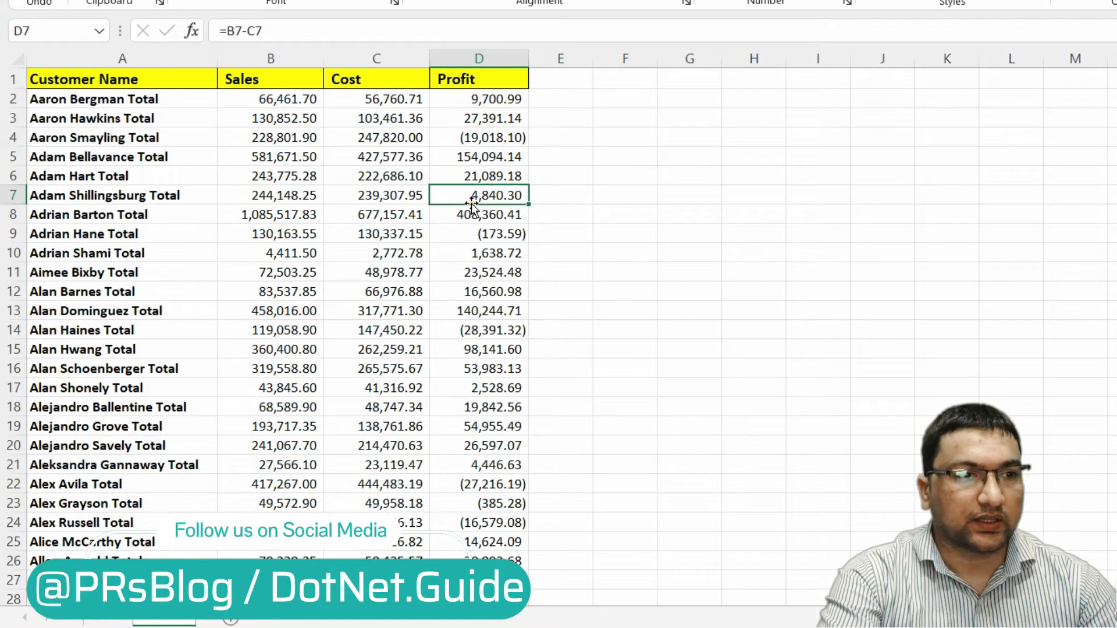
left_click(446, 100)
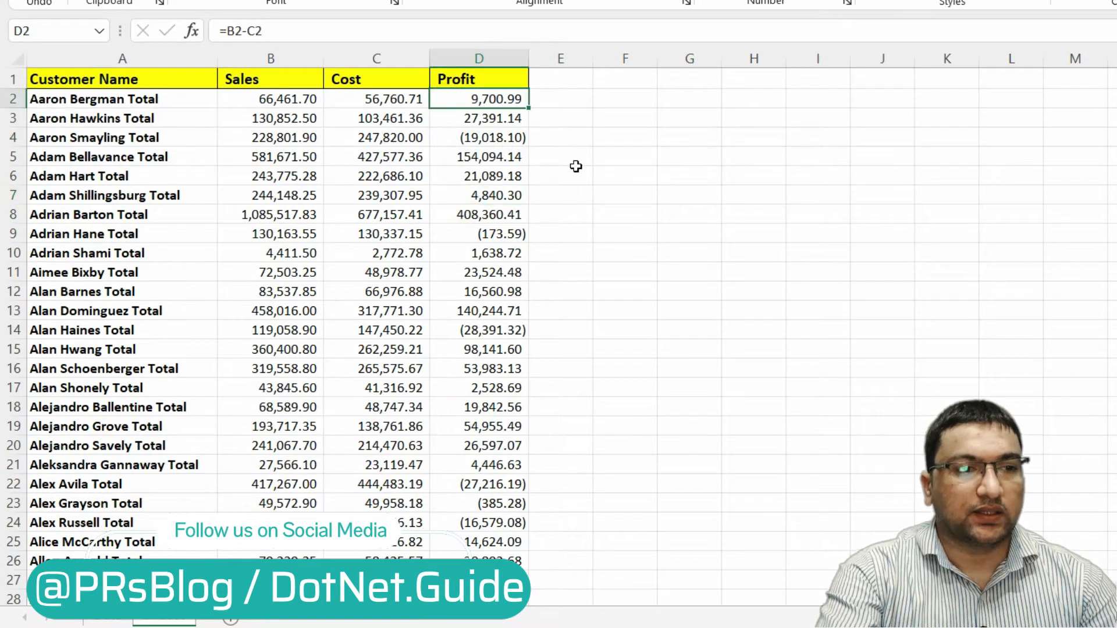
key("Up")
key("ctrl+Left")
key("ctrl+shift+Right")
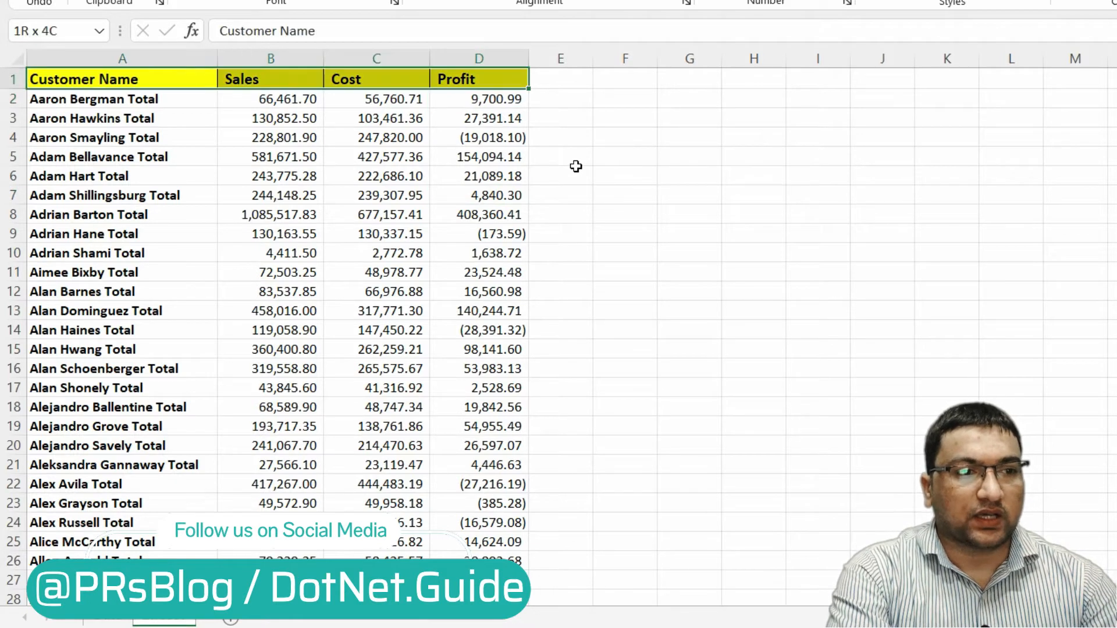
key("ctrl+shift+Down")
key("ctrl+Home")
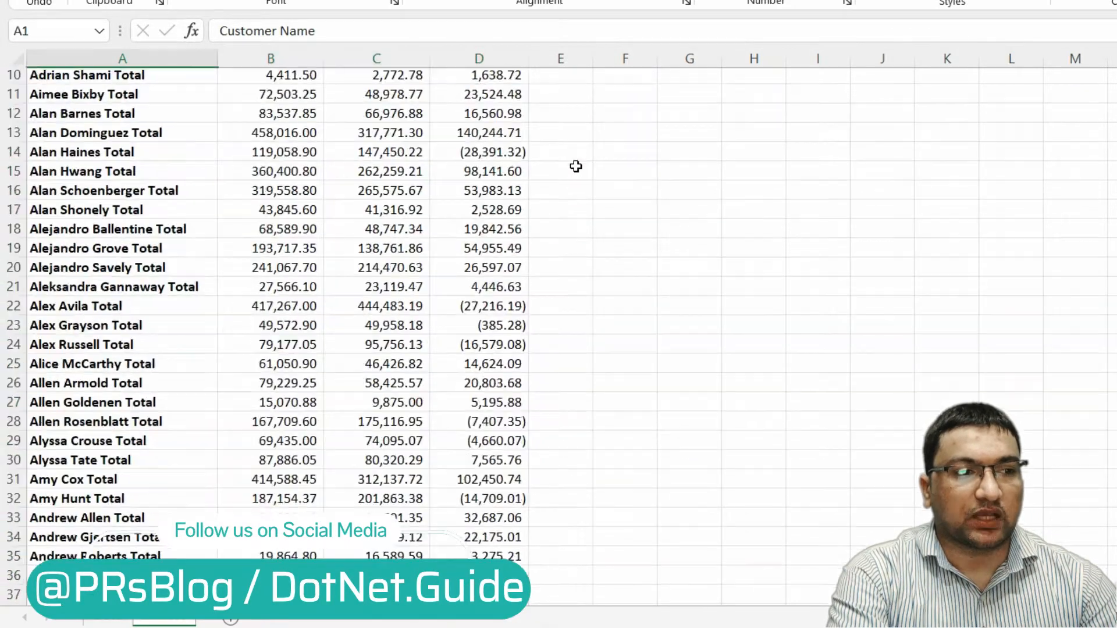
key("Down")
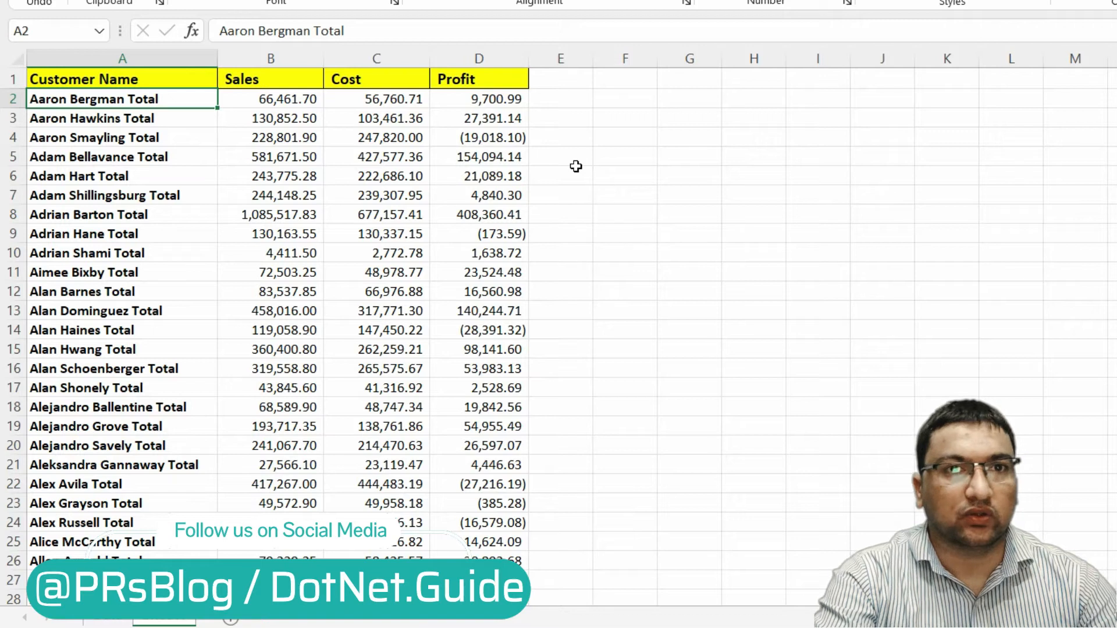
Step: Examine the customer entries down column A for the word Total after each name
left_click(134, 156)
left_click(137, 235)
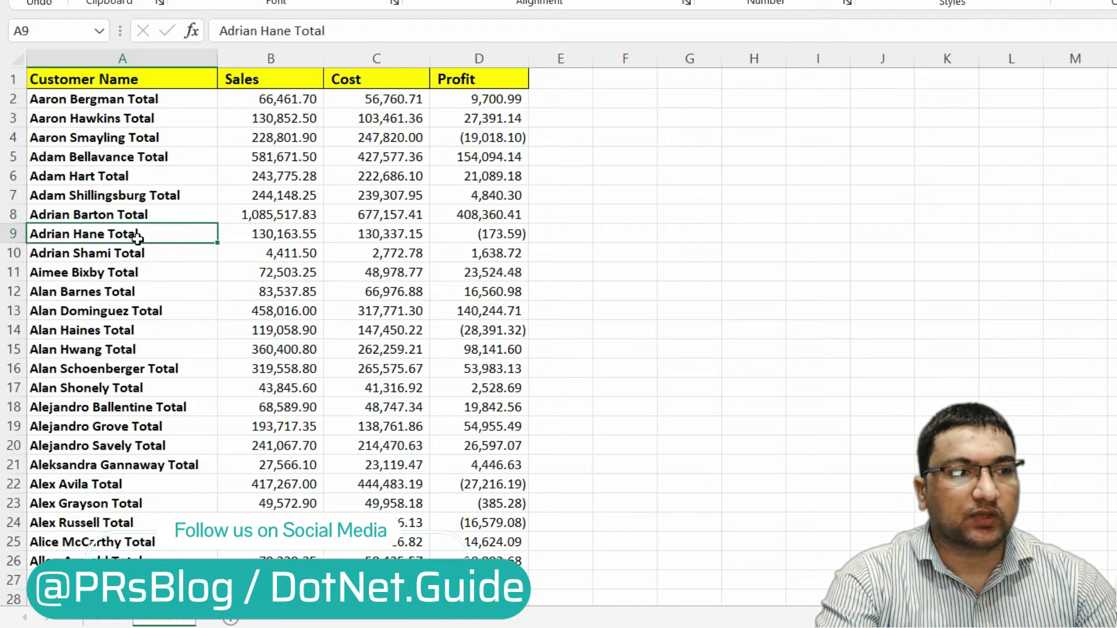
left_click(120, 99)
left_click(131, 156)
left_click(140, 213)
left_click(138, 251)
left_click(139, 291)
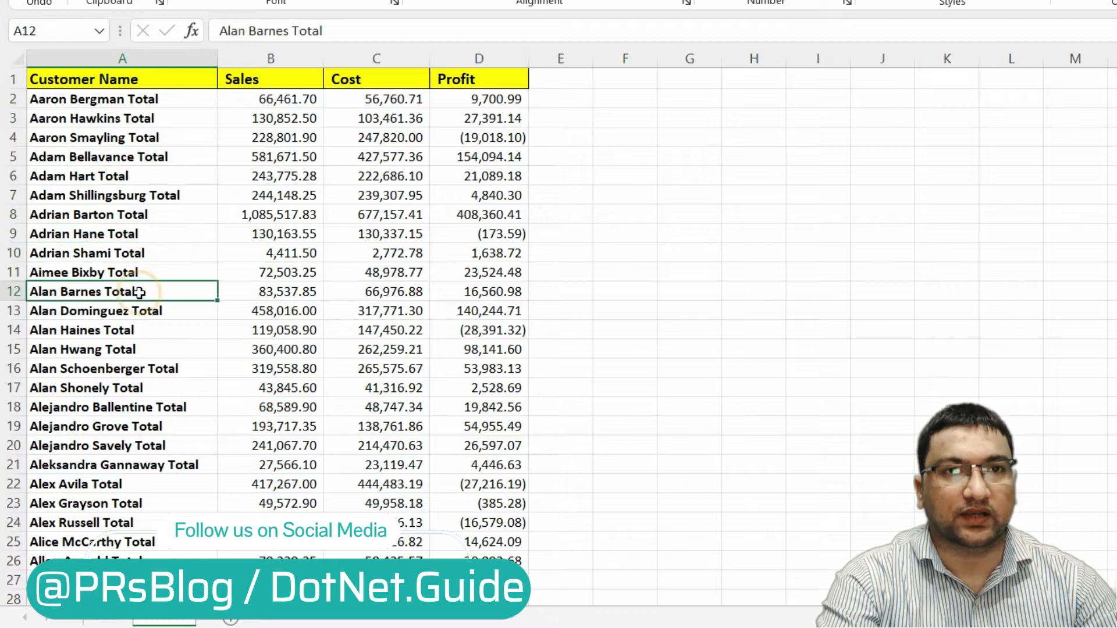
scroll(138, 292, "down", 6)
left_click(132, 253)
left_click(130, 310)
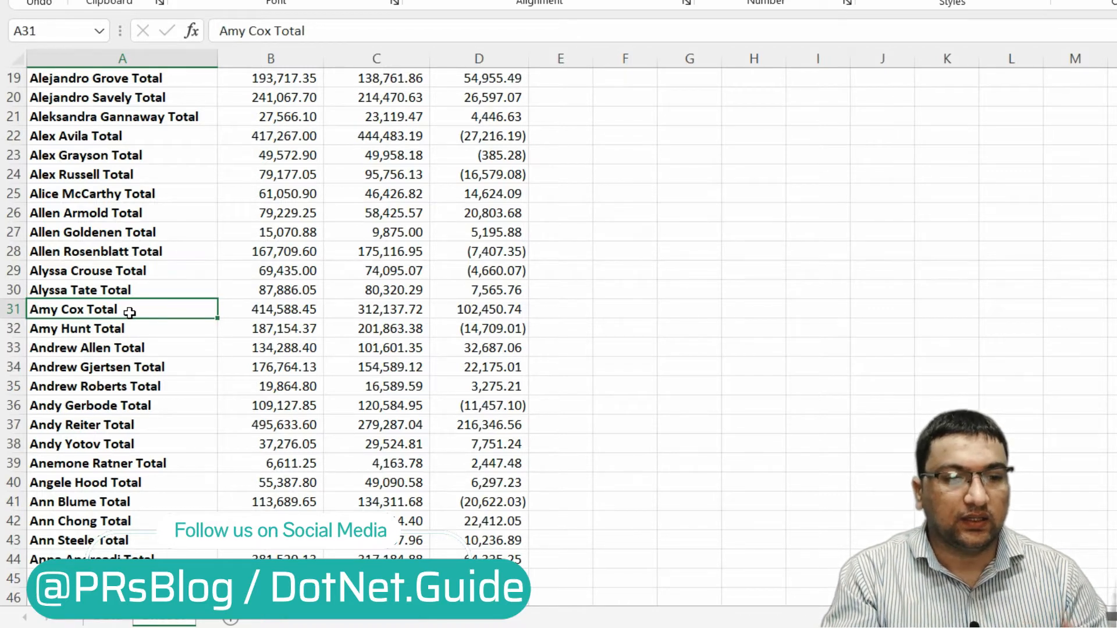
key("ctrl+Home")
key("Right")
key("Right")
key("Right")
key("Right")
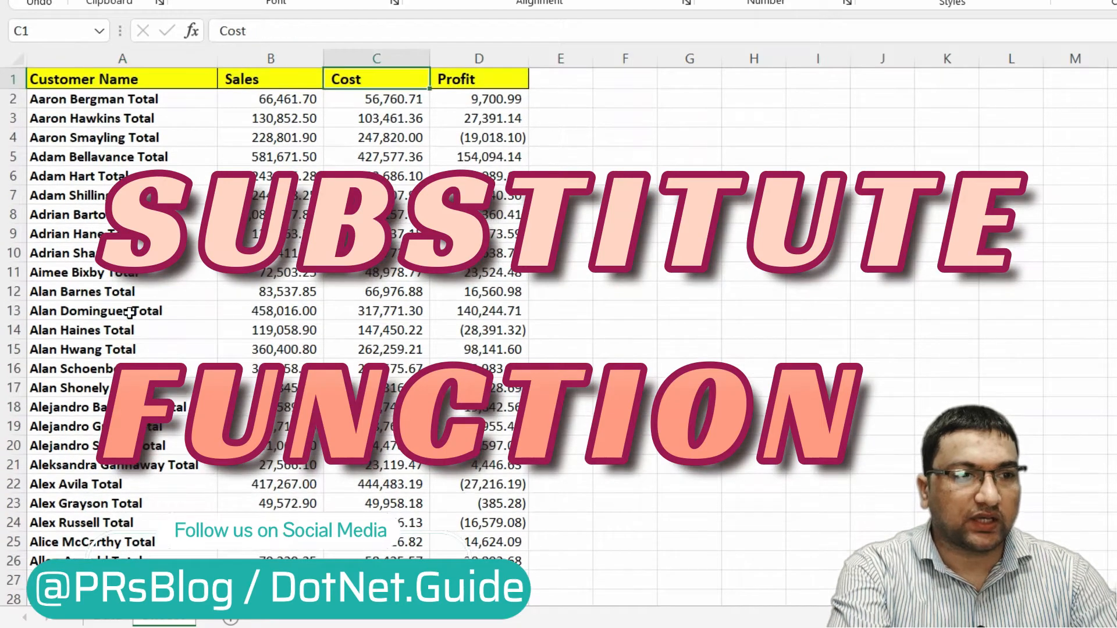
key("Left")
key("Left")
key("Left")
key("Left")
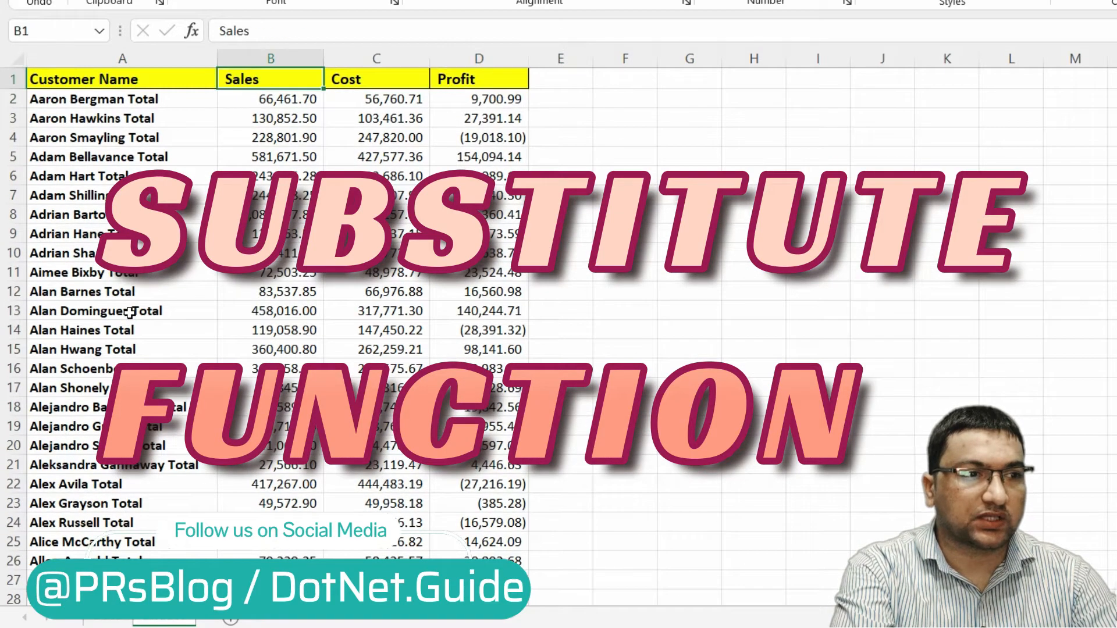
key("Down")
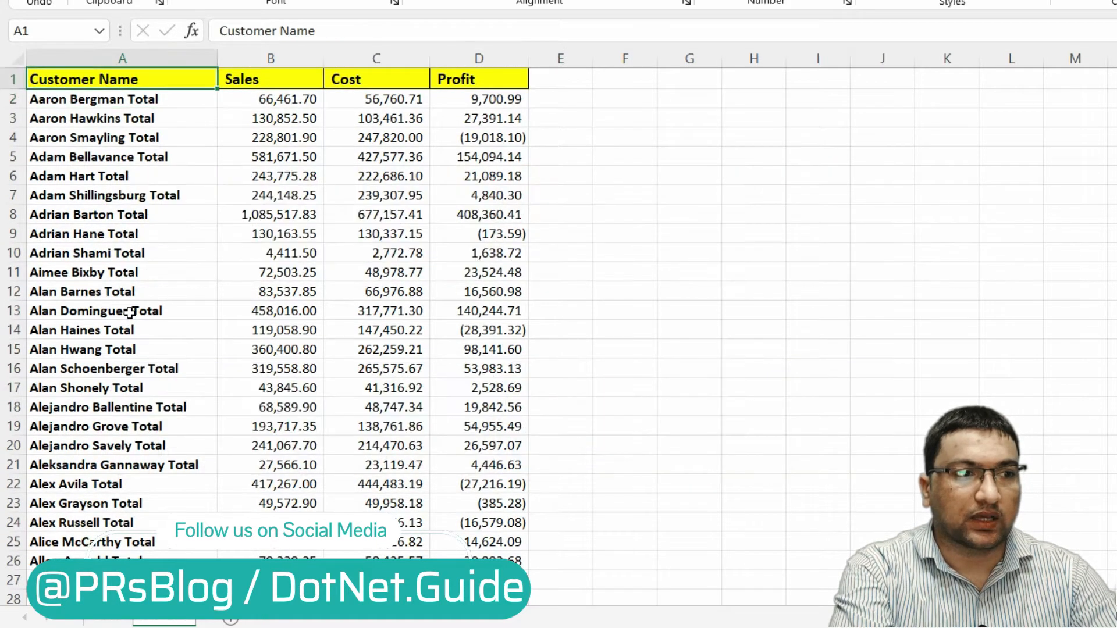
key("Right")
key("Left")
key("Right")
key("Right")
key("Right")
key("Right")
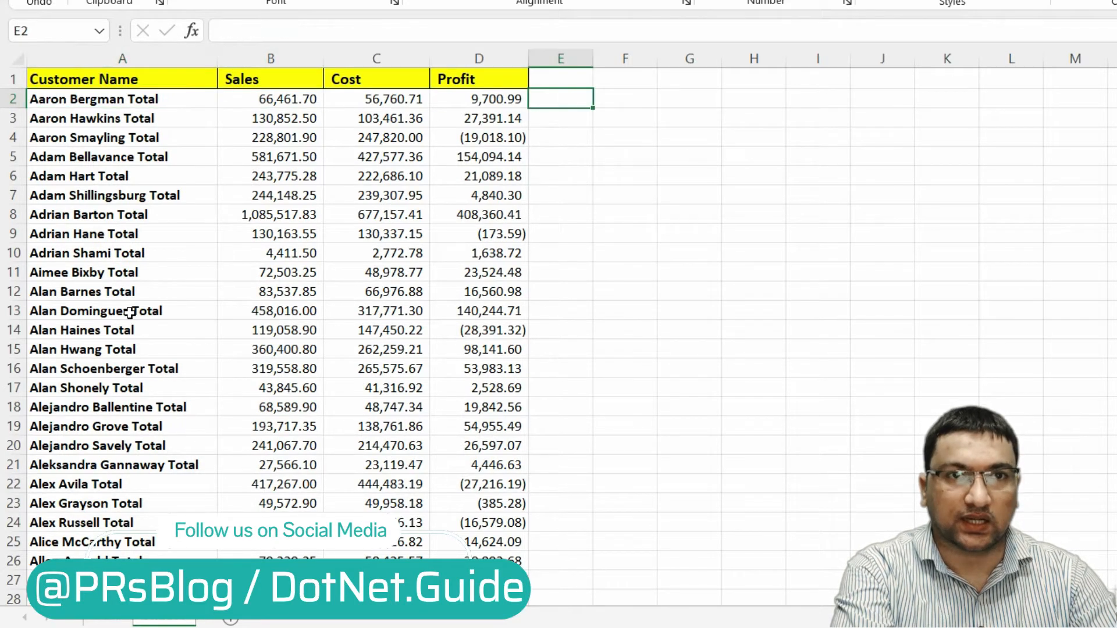
key("Left")
key("Left")
key("Left")
key("Left")
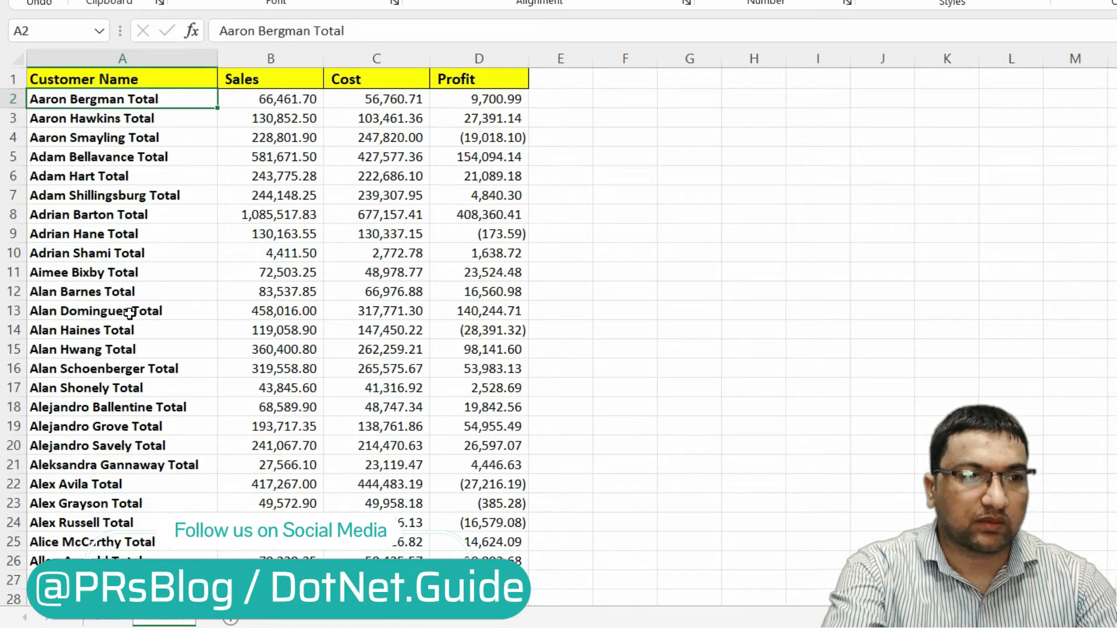
Step: Enlarge the sheet view and inspect the trailing " Total" text in cell A5 without editing it
scroll(157, 292, "up", 5)
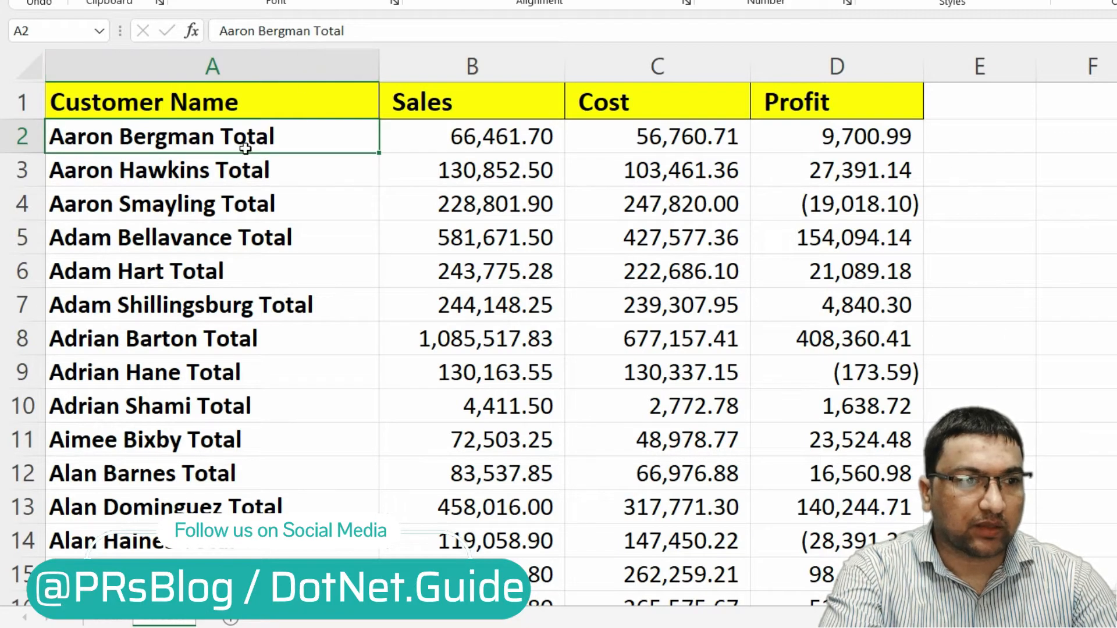
left_click(247, 173)
left_click(246, 206)
left_click(245, 247)
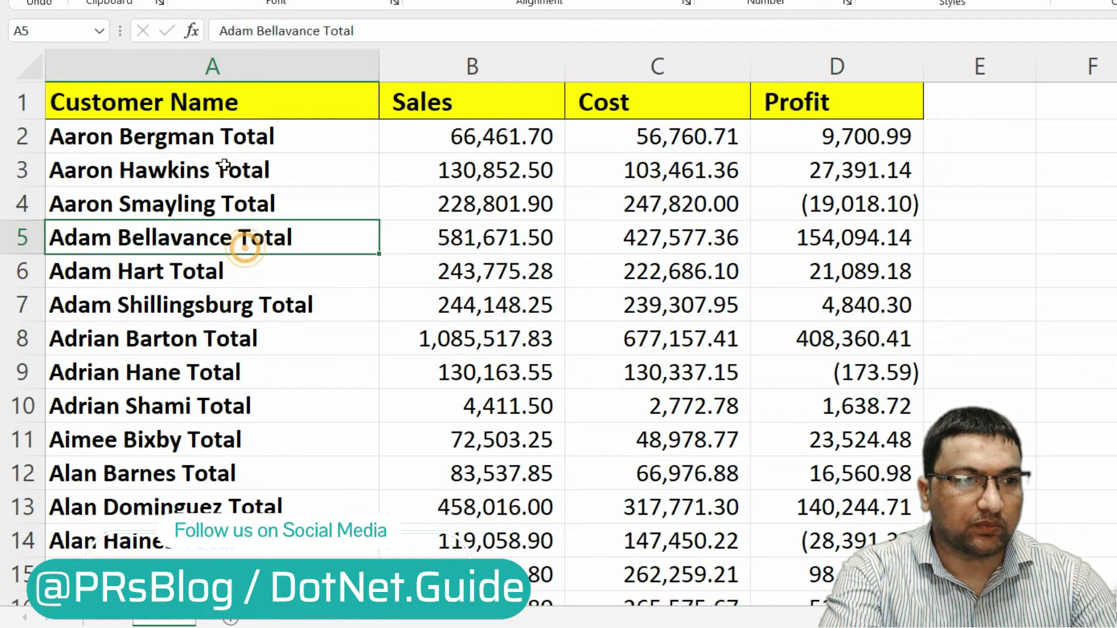
left_click(324, 30)
double_click(324, 31)
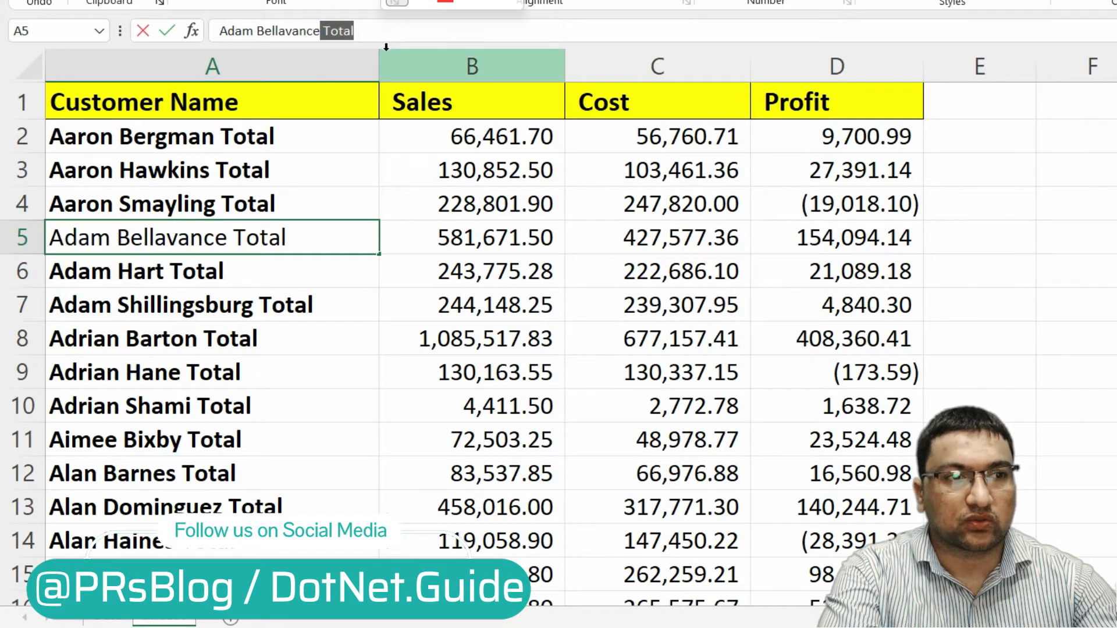
key("Escape")
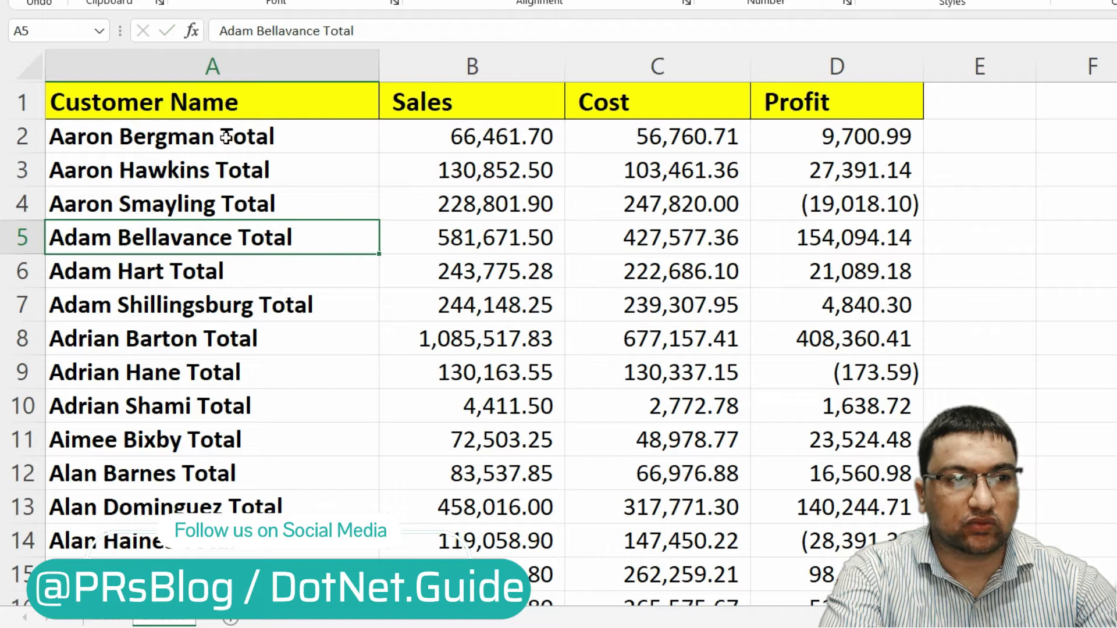
left_click(226, 137)
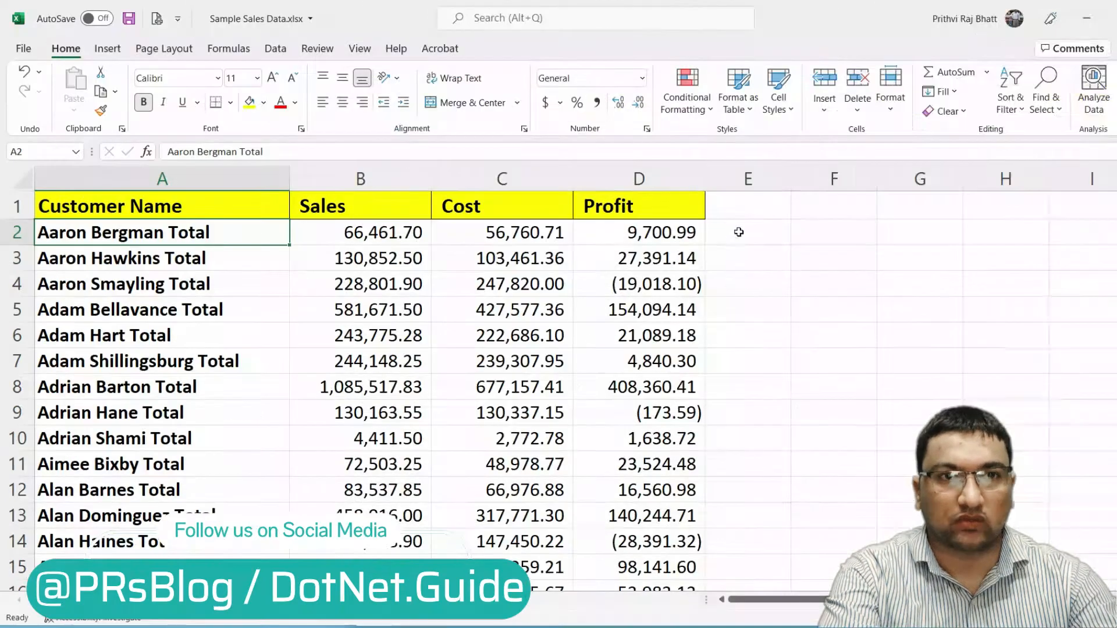
Step: Enter the header Customer_Name in cell E1 and autofit column E
left_click(738, 233)
left_click(740, 205)
left_click(739, 232)
left_click(743, 208)
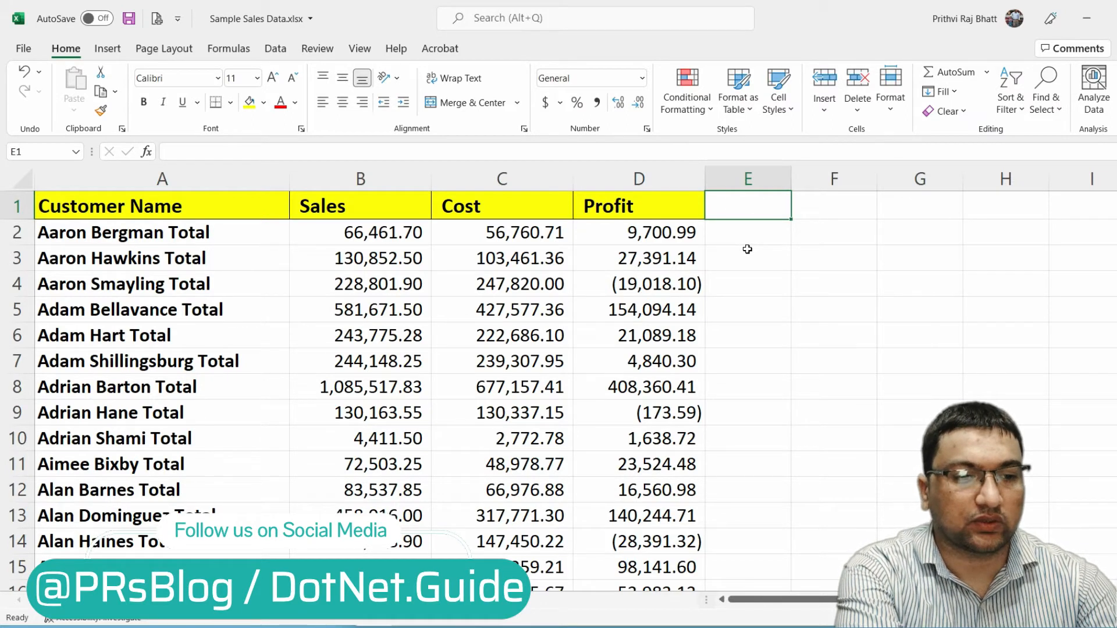
type("Customer_Name")
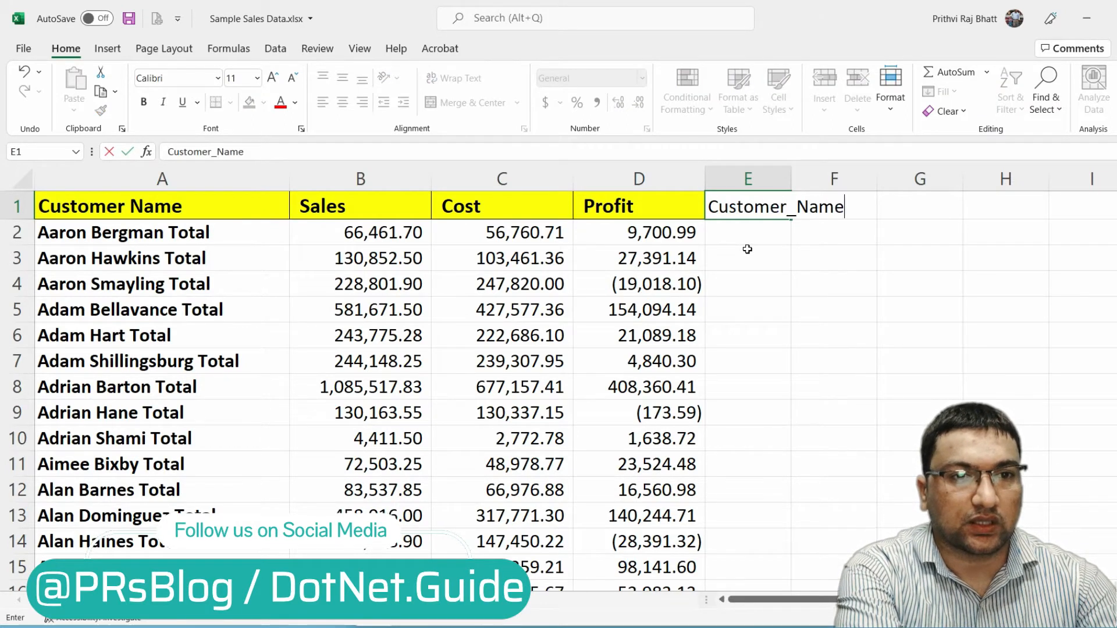
key("Return")
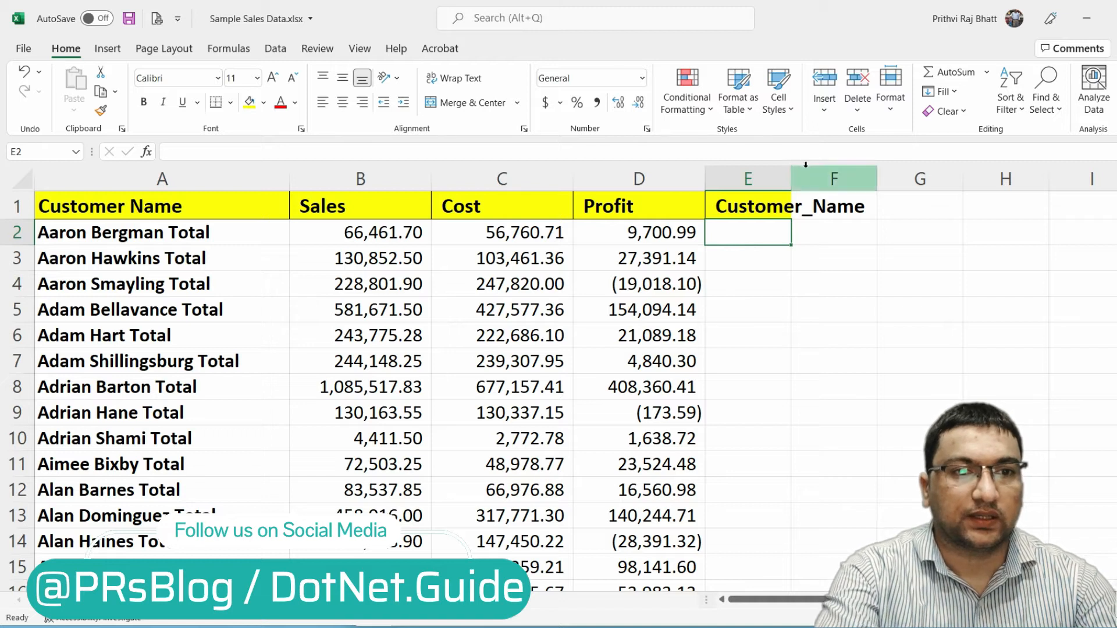
double_click(792, 178)
Step: Start a SUBSTITUTE formula in cell E2 with A2 as its text argument
left_click(788, 234)
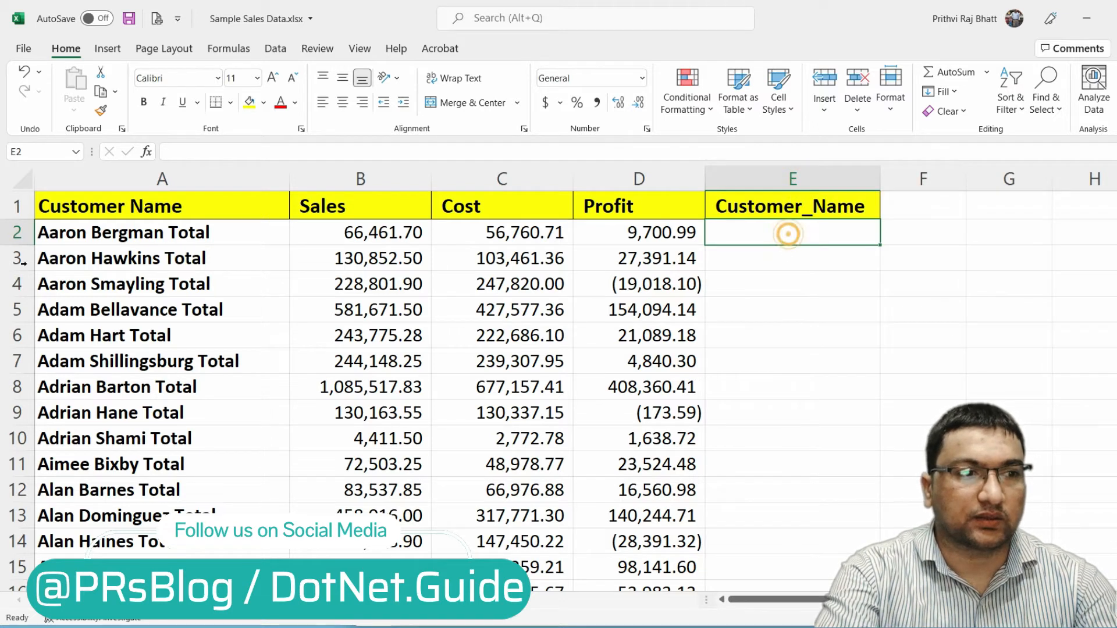
left_click(110, 208)
left_click(743, 233)
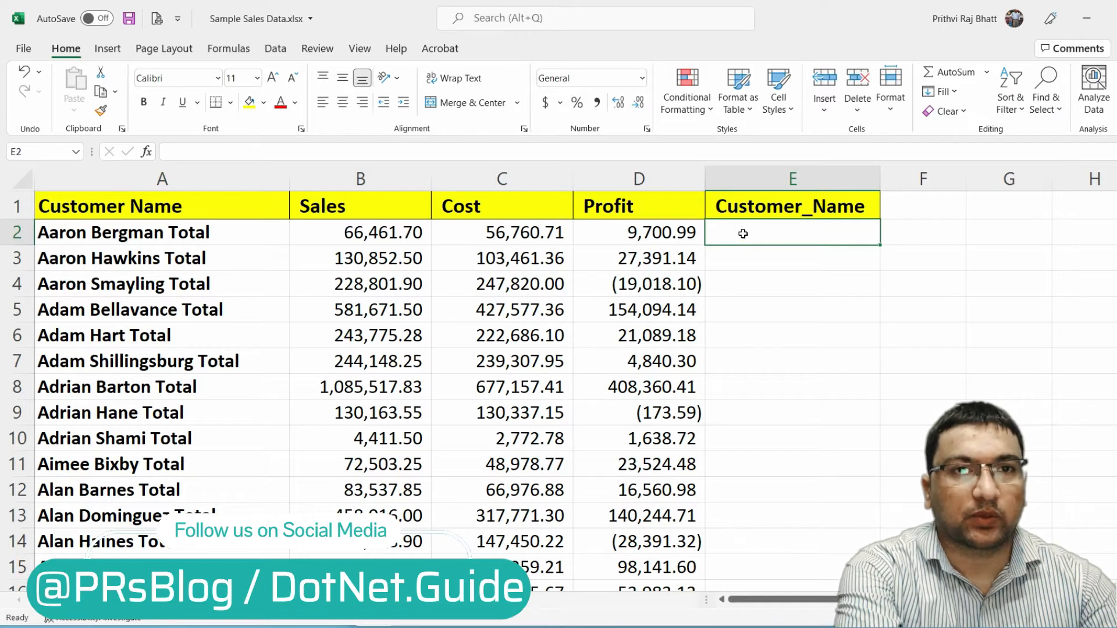
type("=")
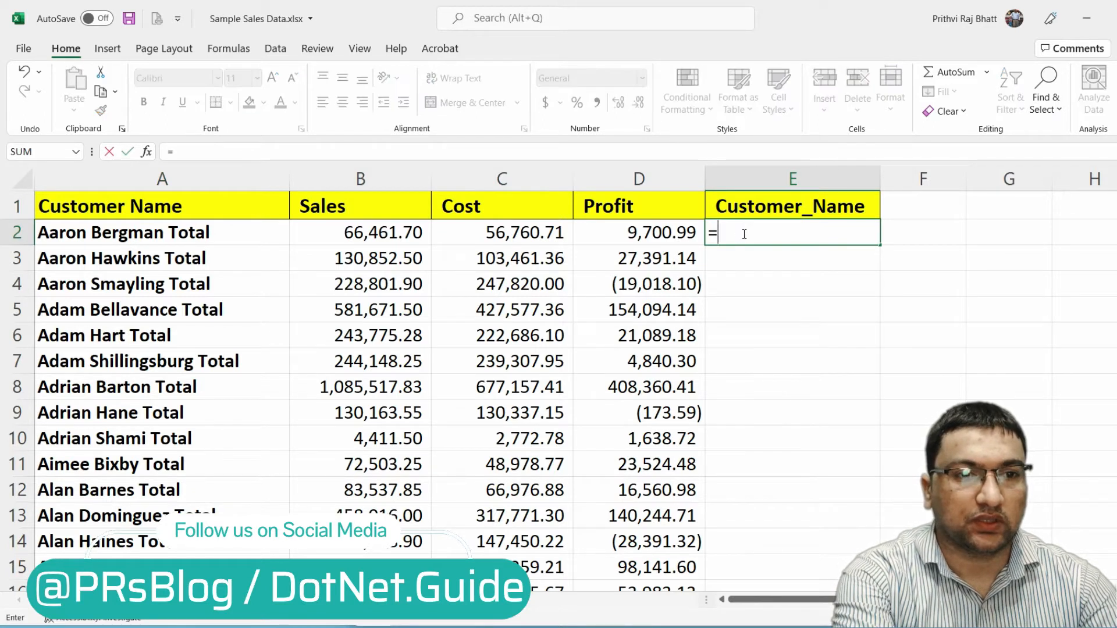
type("subs")
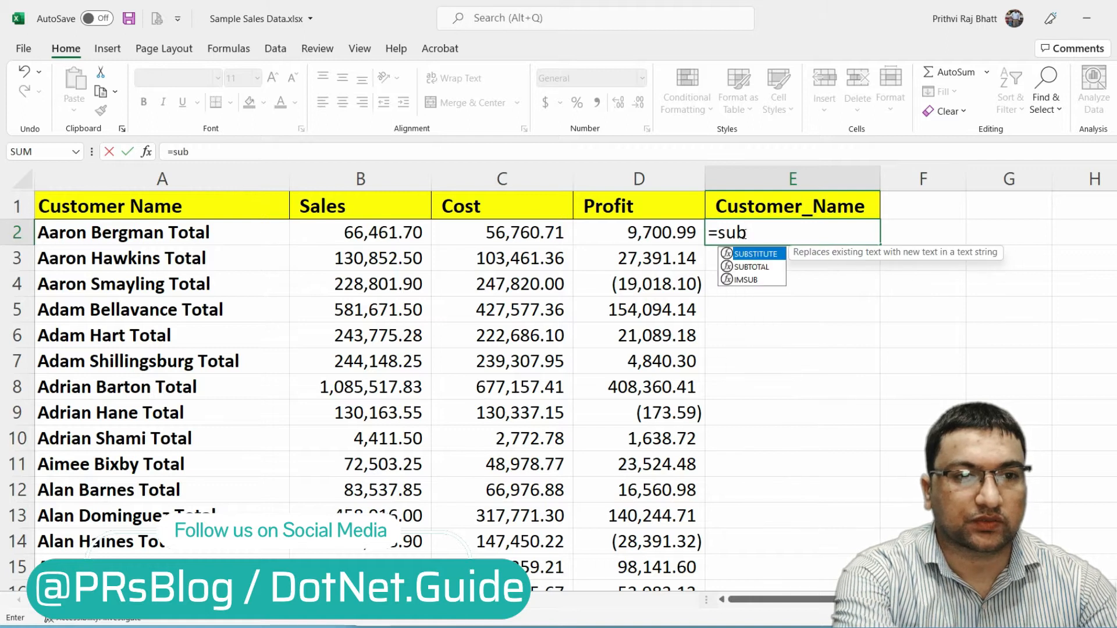
key("Tab")
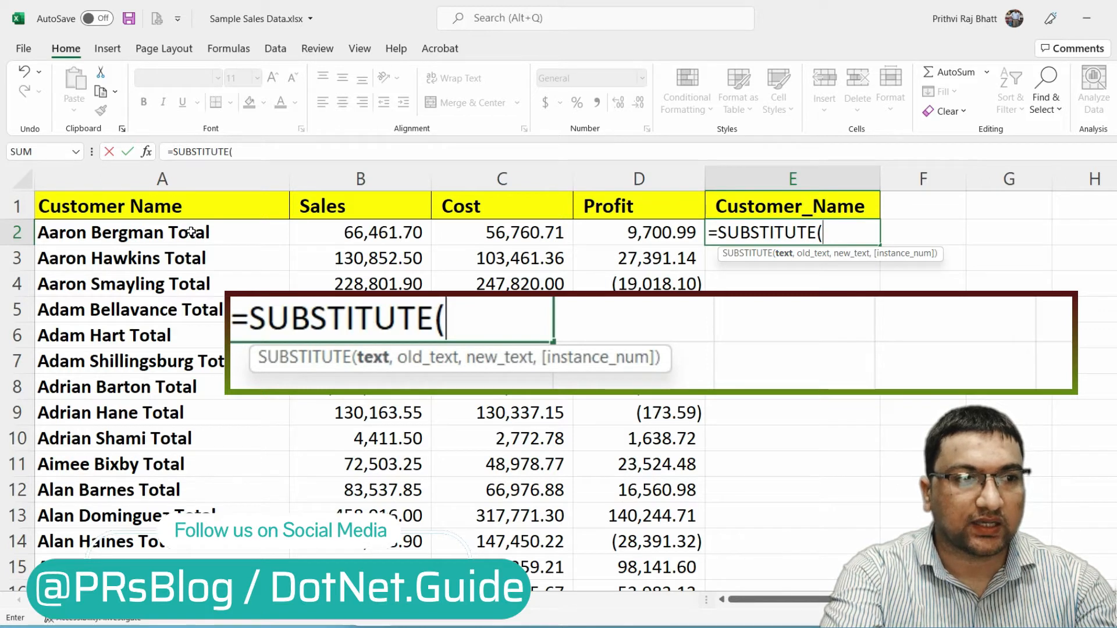
left_click(190, 232)
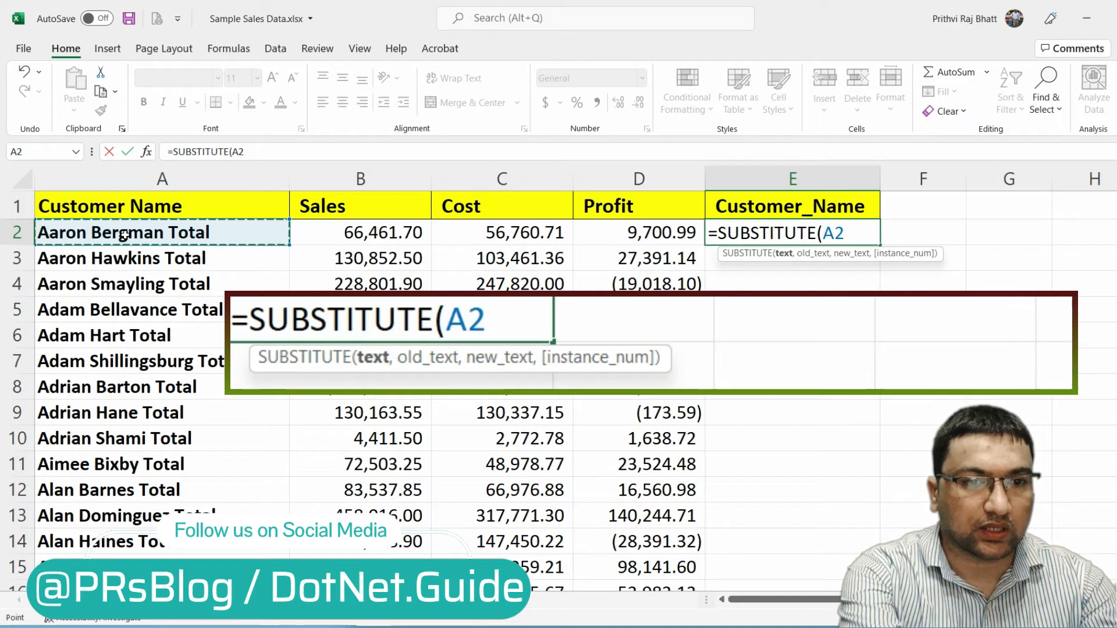
type(",")
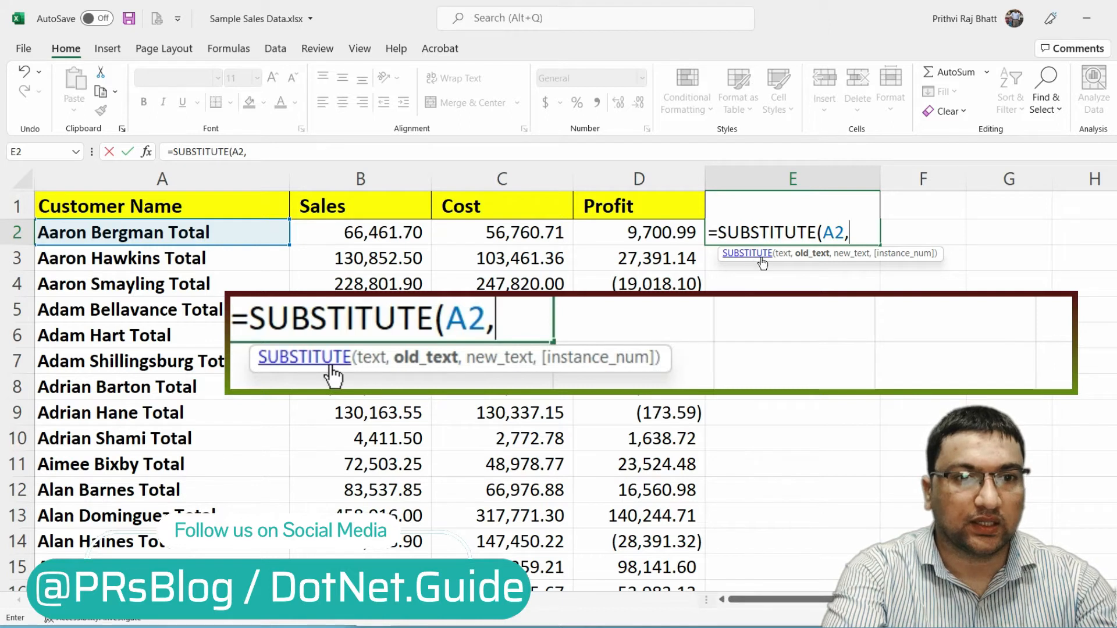
Step: Enter " Total", with a leading space, as the old_text argument of the SUBSTITUTE formula
type("\"")
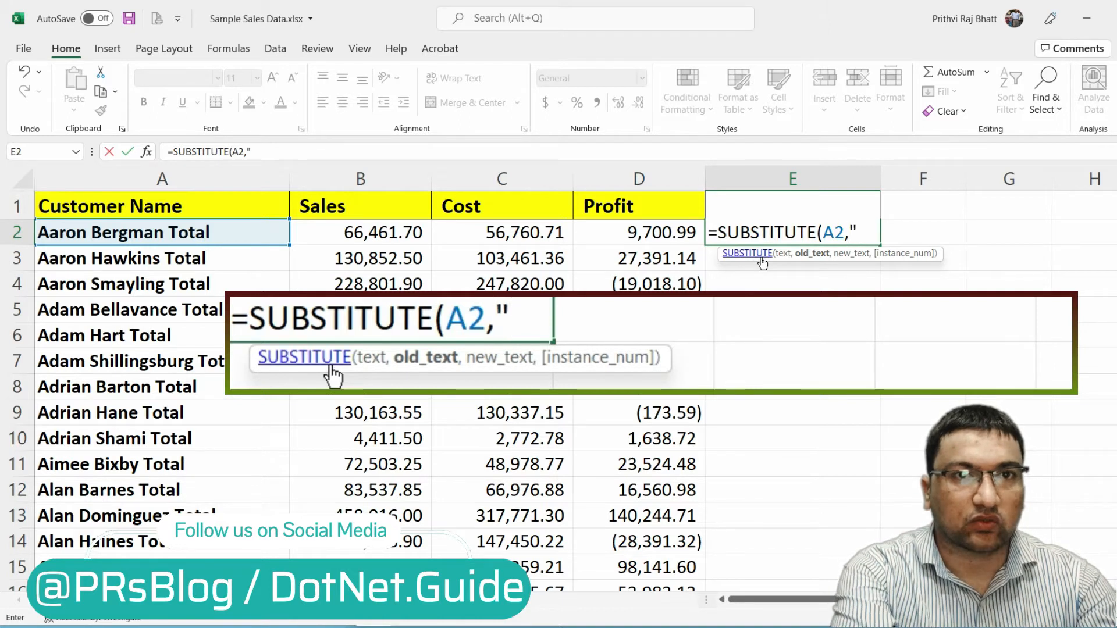
type("T")
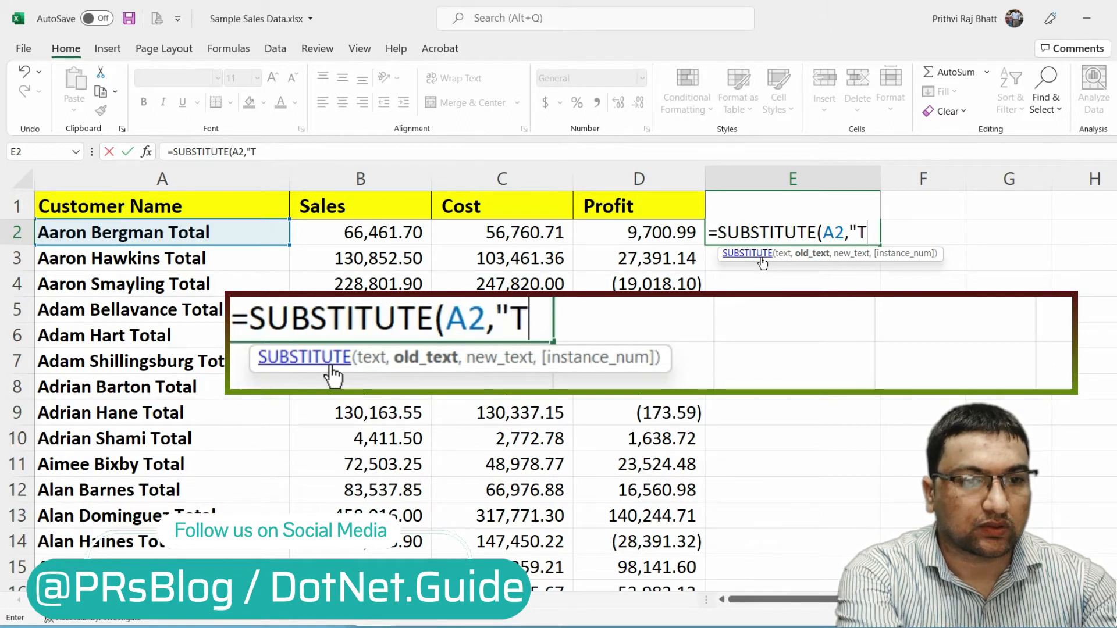
type("otal\"")
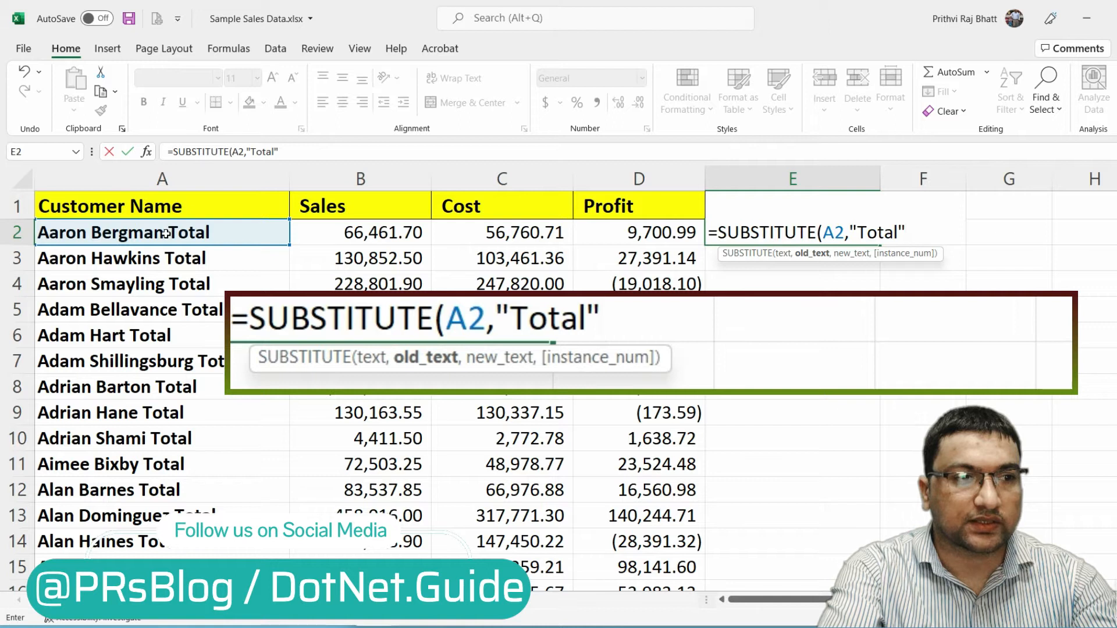
left_click(861, 236)
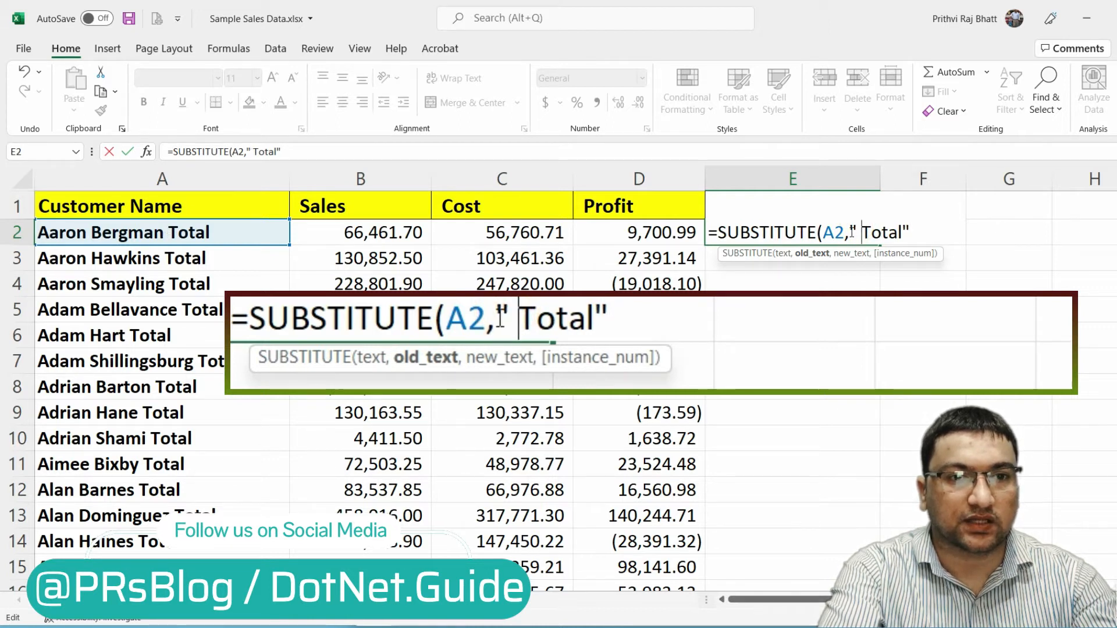
left_click_drag(858, 228, 906, 231)
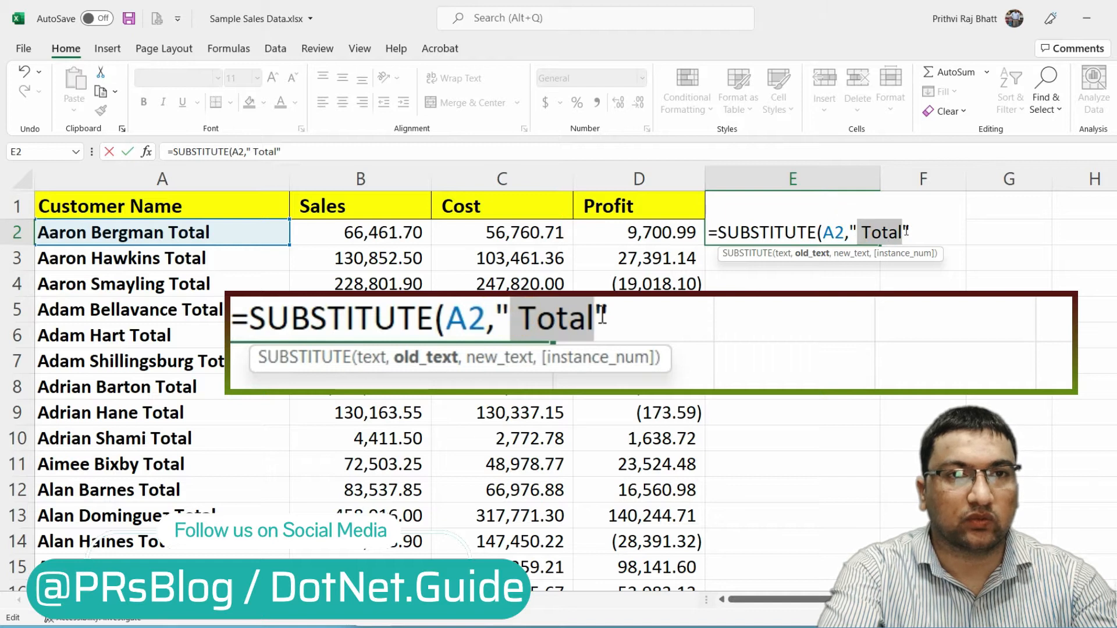
left_click(907, 231)
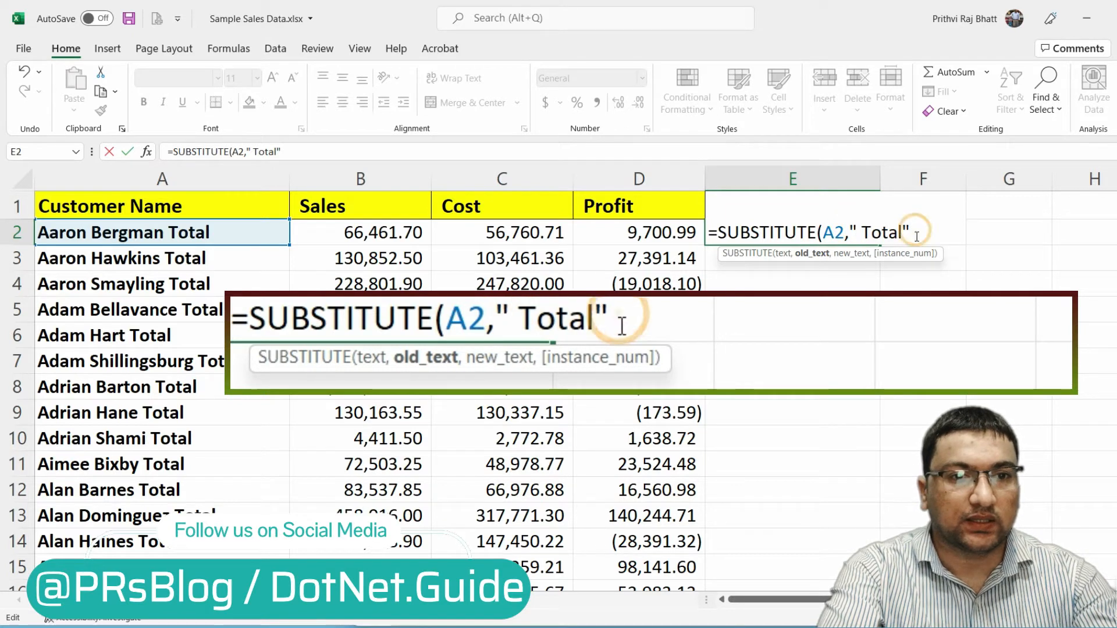
Step: Give the formula an empty string "" as new_text and enter it as =SUBSTITUTE(A2," Total","")
type(",")
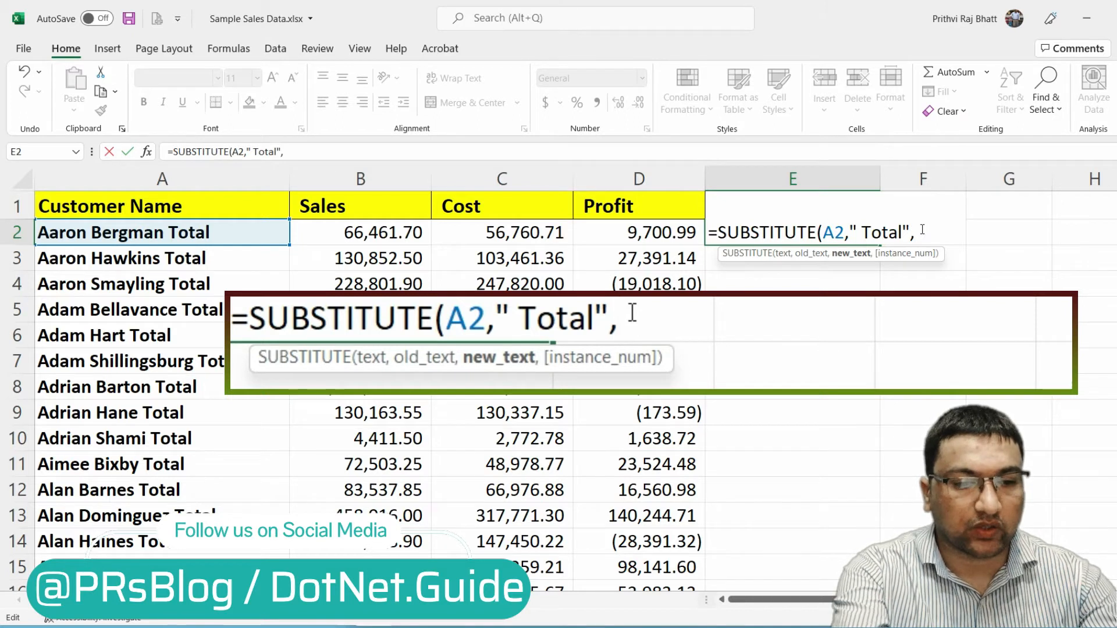
type("\"\"")
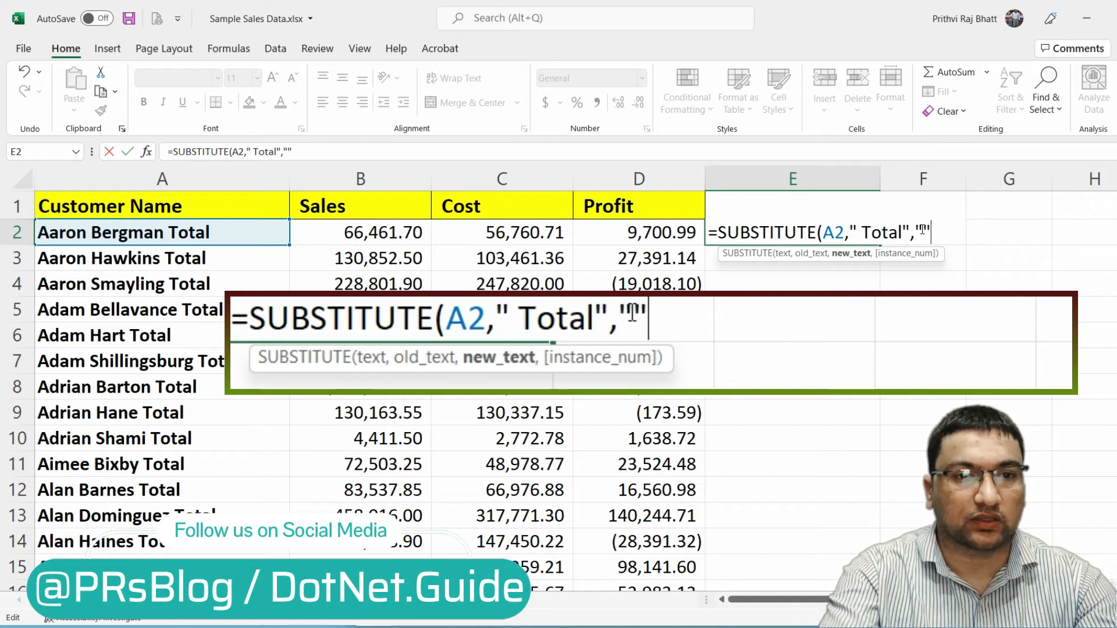
key("BackSpace")
key("BackSpace")
type("\"\"")
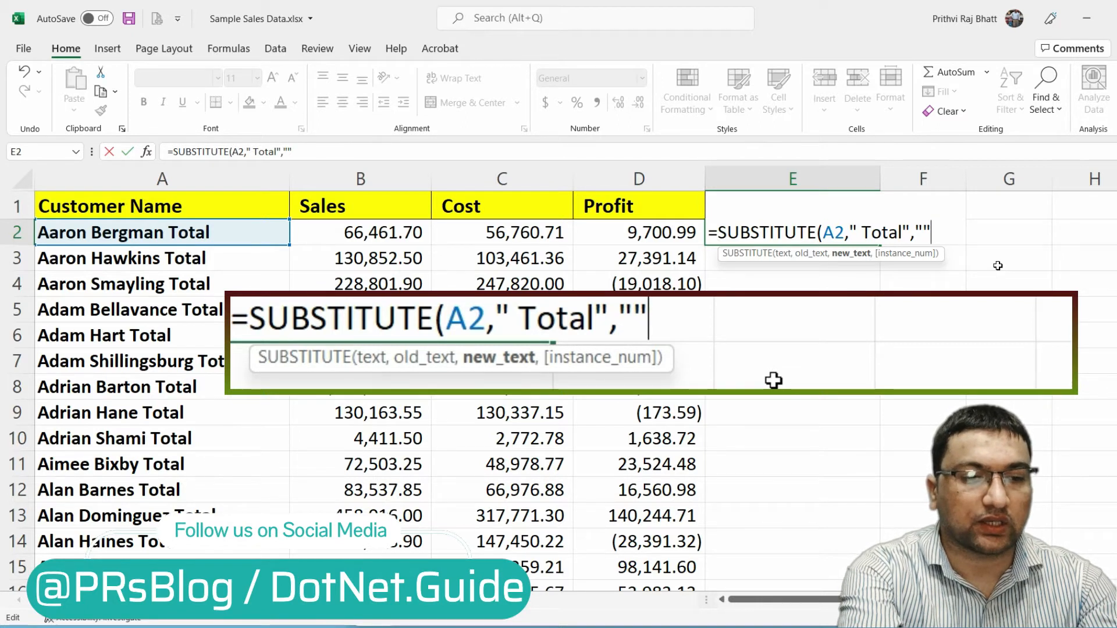
type(")")
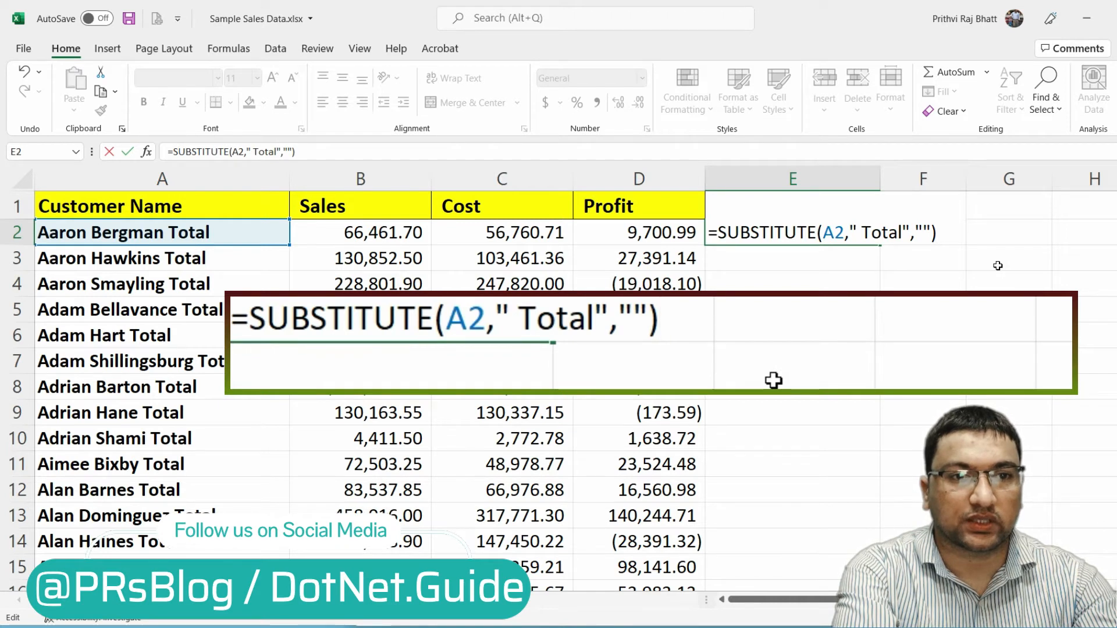
key("ctrl+Return")
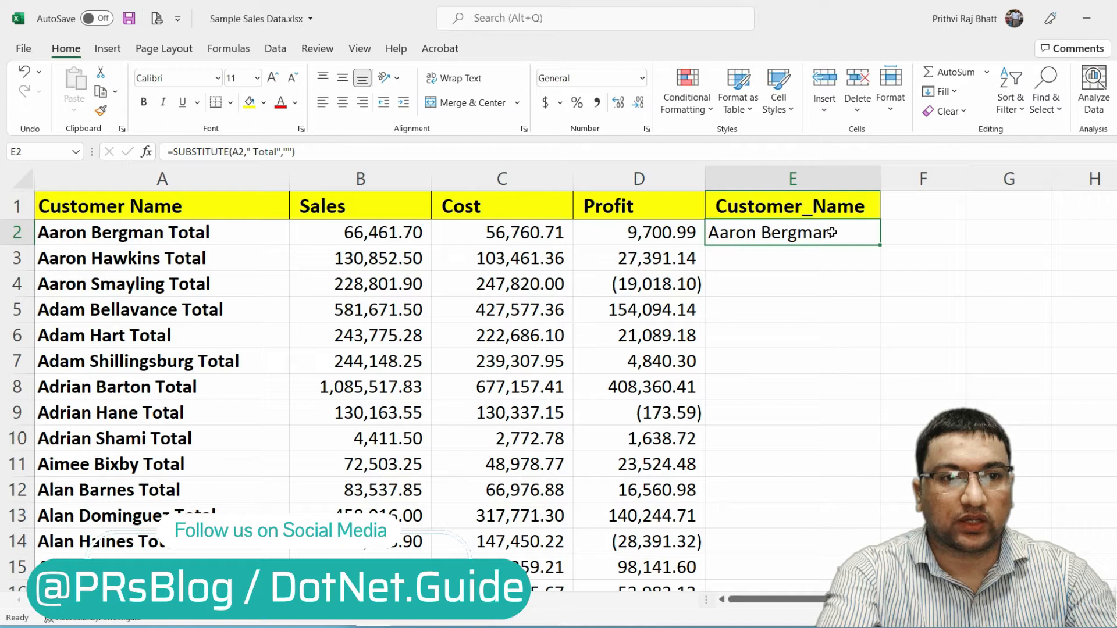
Step: Fill the SUBSTITUTE formula from E2 down the whole Customer_Name column
left_click(825, 256)
left_click(817, 231)
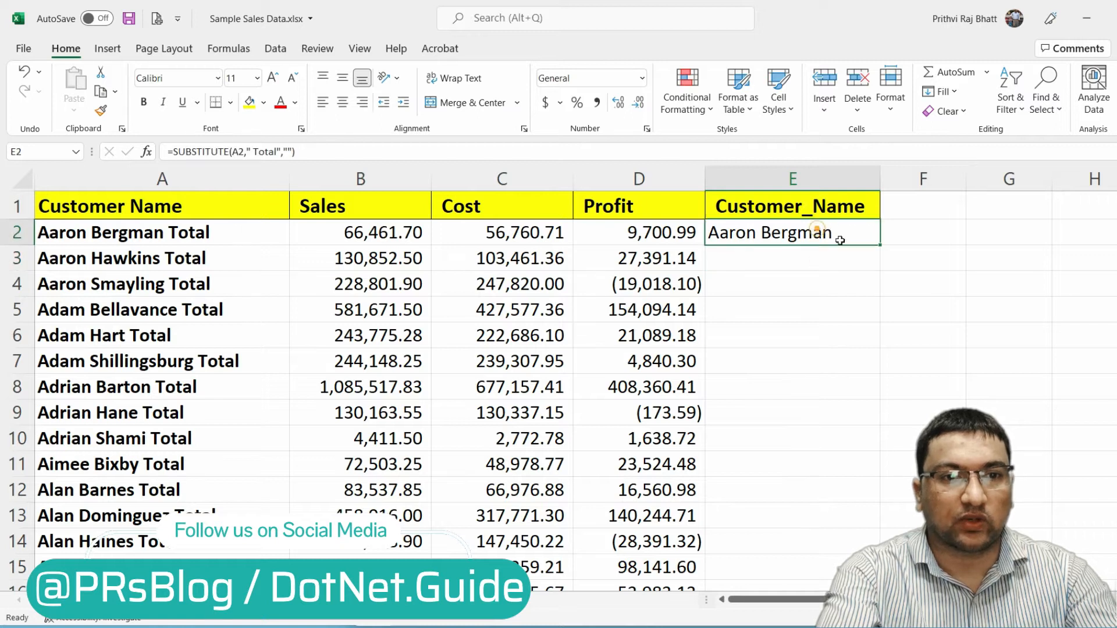
double_click(882, 245)
left_click(804, 285)
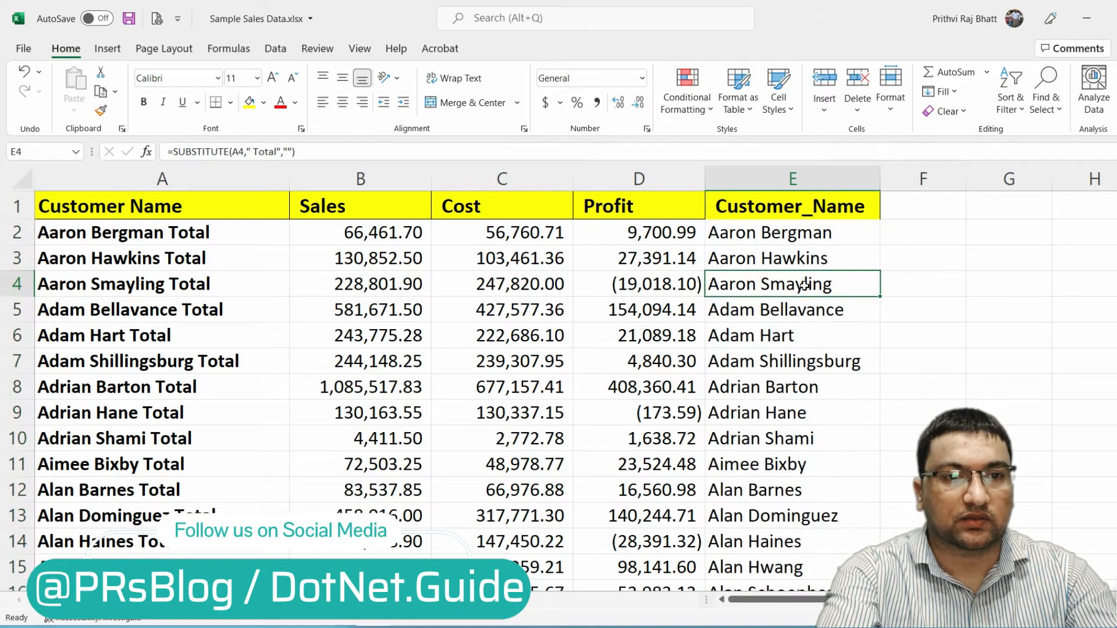
left_click(826, 237)
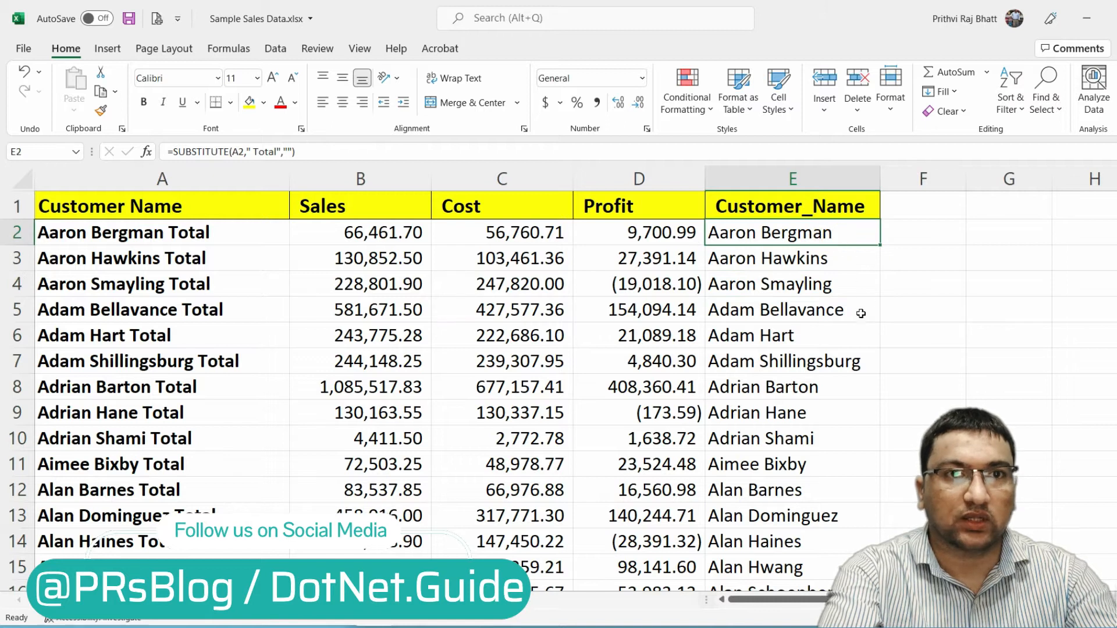
Step: Check the cleaned names down column E to the last row, and review the grand total row across the table
scroll(837, 402, "down", 16)
left_click(826, 426)
scroll(823, 437, "down", 12)
left_click(822, 452)
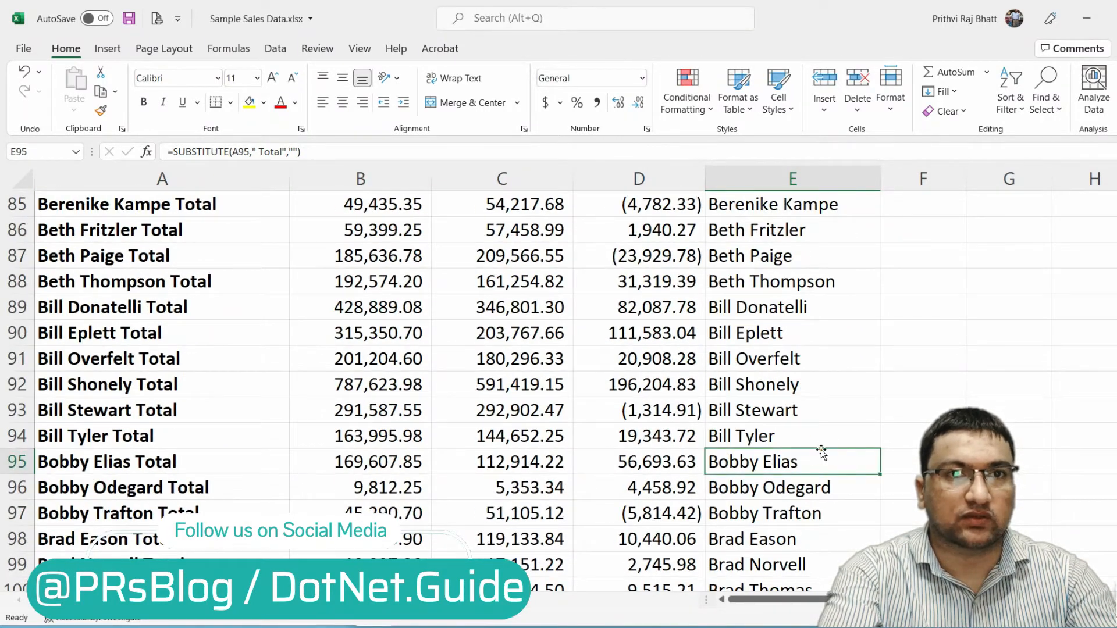
key("ctrl+Down")
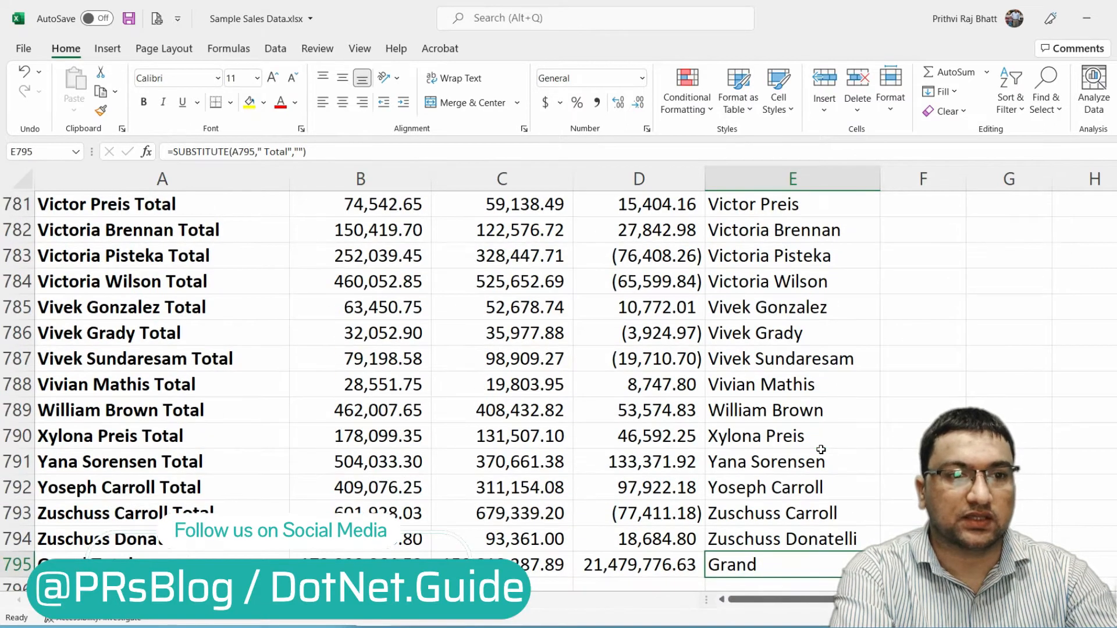
key("Up")
key("Down")
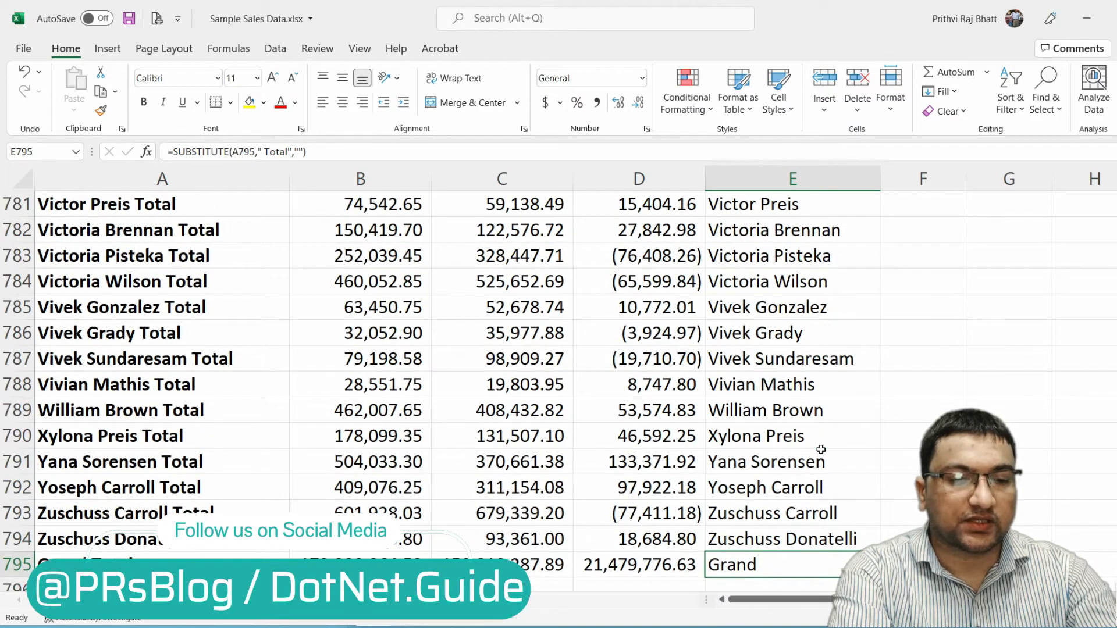
key("Left")
key("Left")
key("Left")
key("Left")
key("Right")
key("Right")
key("Right")
key("Right")
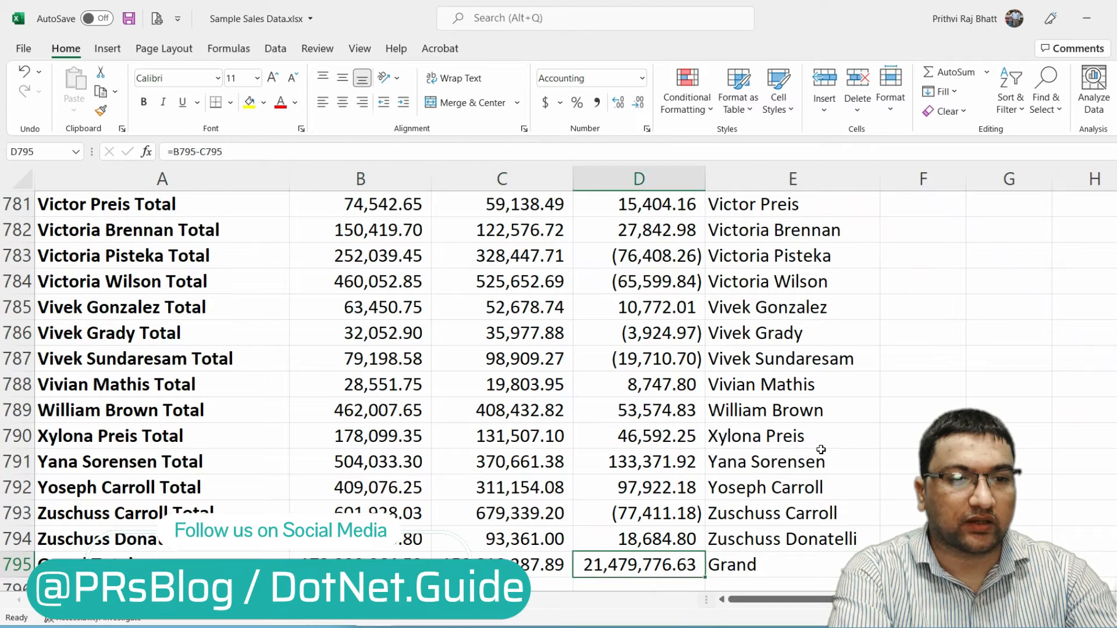
Step: Clear the Grand entry from cell E795 in the grand total row
key("Up")
key("Down")
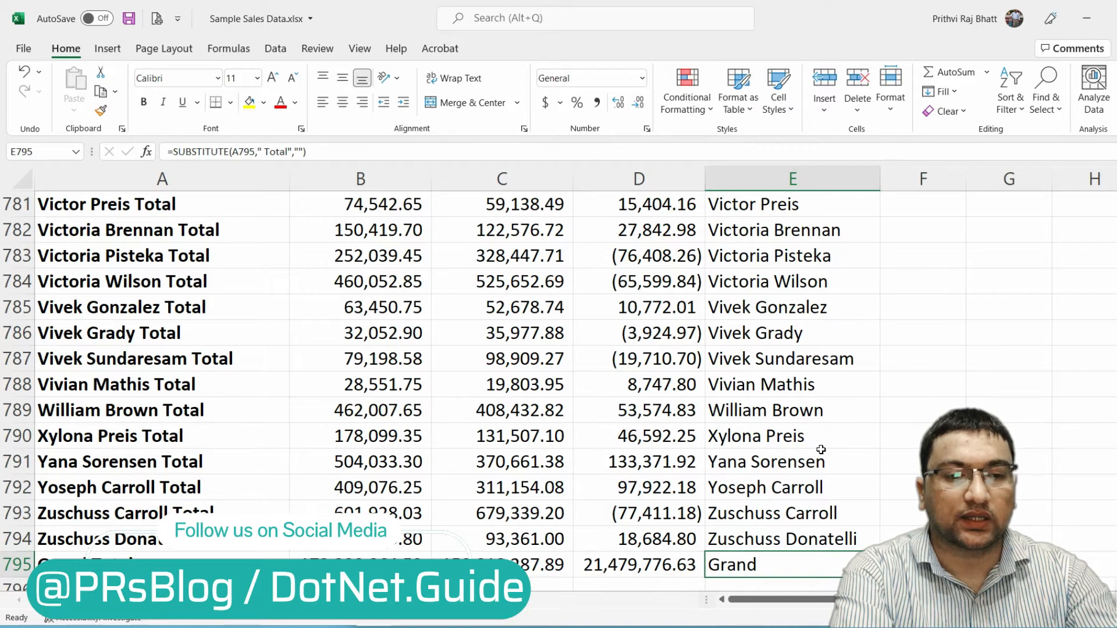
key("Delete")
key("Up")
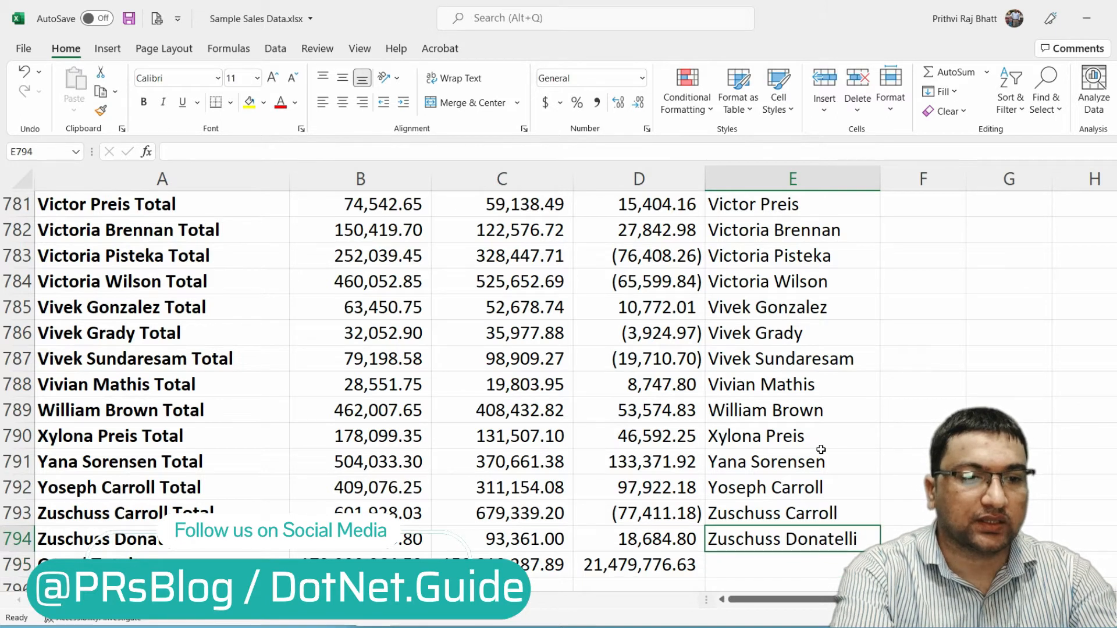
Step: Copy all cleaned customer names in column E, from E2 to E794
key("ctrl+Up")
key("Down")
key("ctrl+shift+Down")
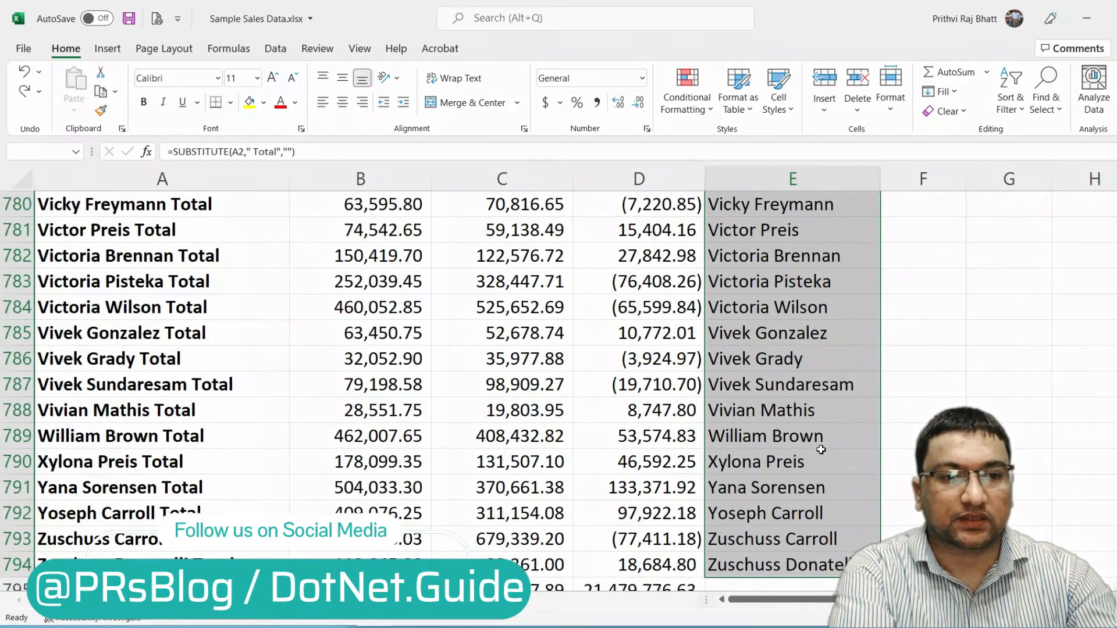
key("ctrl+c")
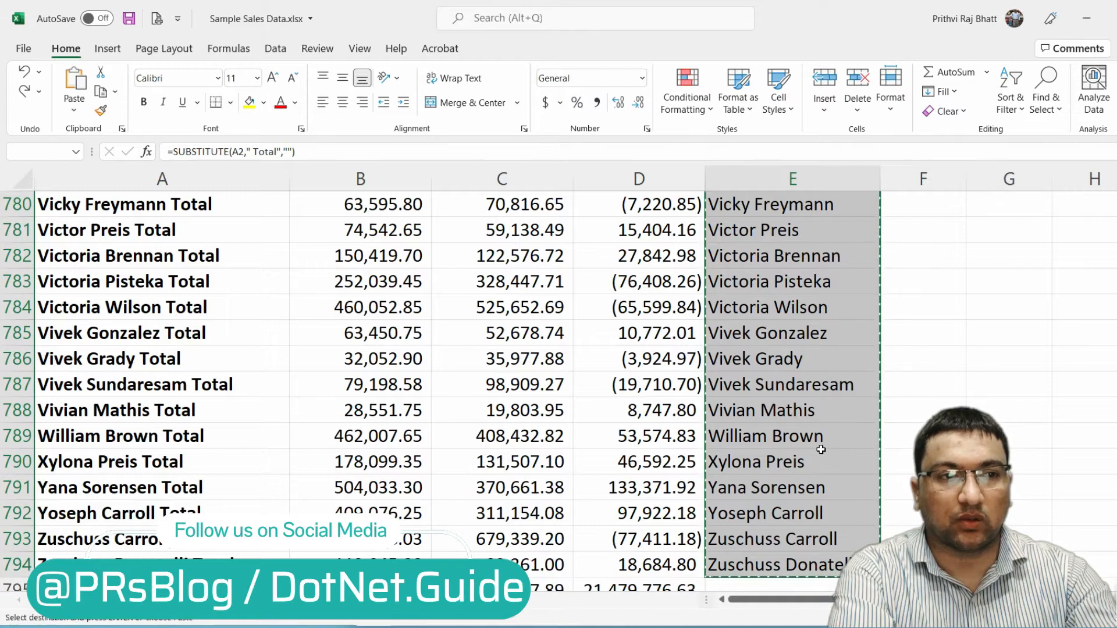
Step: Paste the copied cleaned names over column A starting at A2, as values only
key("ctrl+Up")
key("Down")
key("Up")
key("Down")
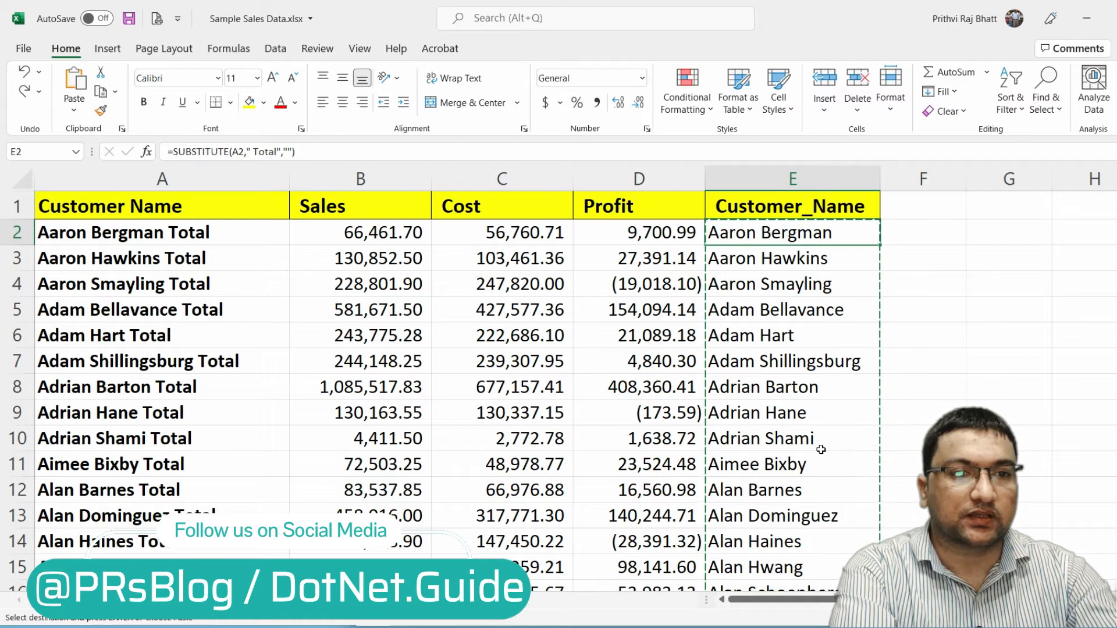
key("Left")
key("Left")
key("Left")
key("Left")
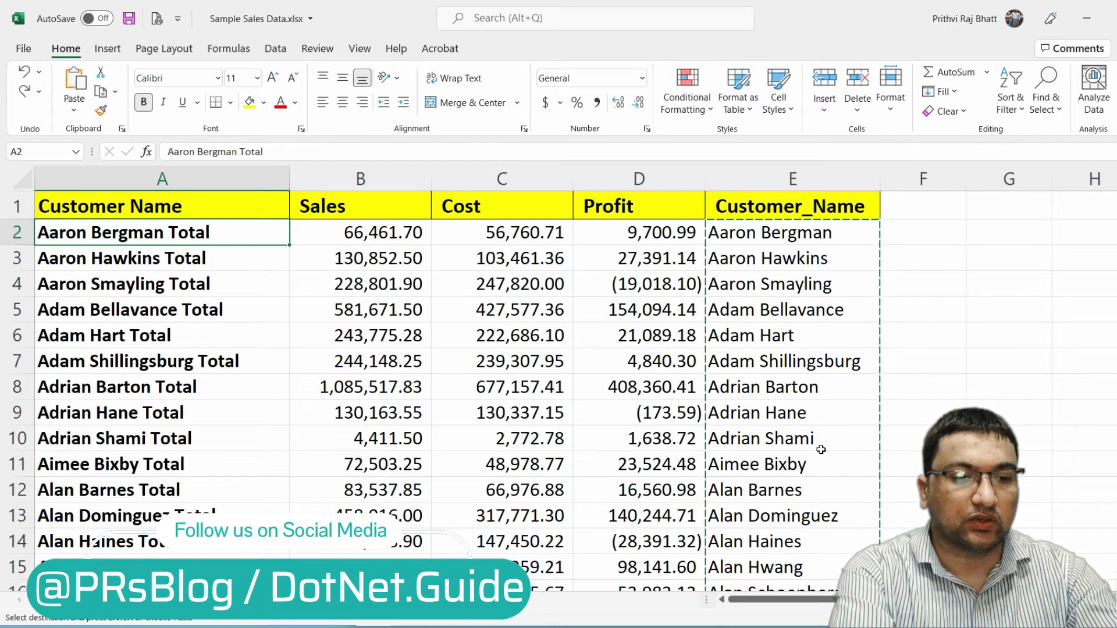
key("shift+F10")
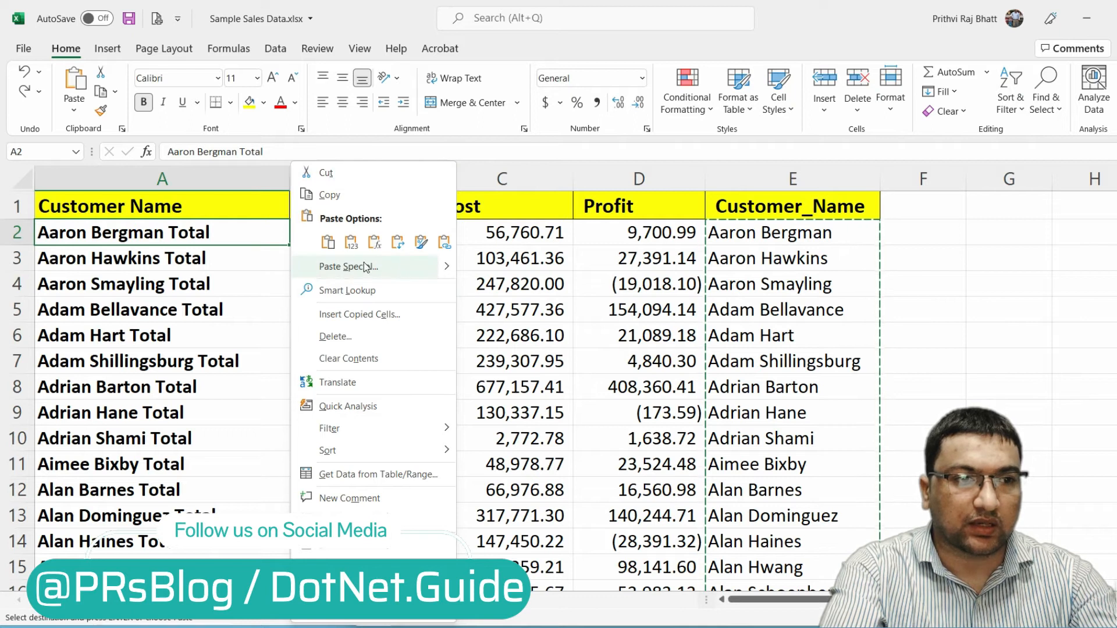
left_click(328, 242)
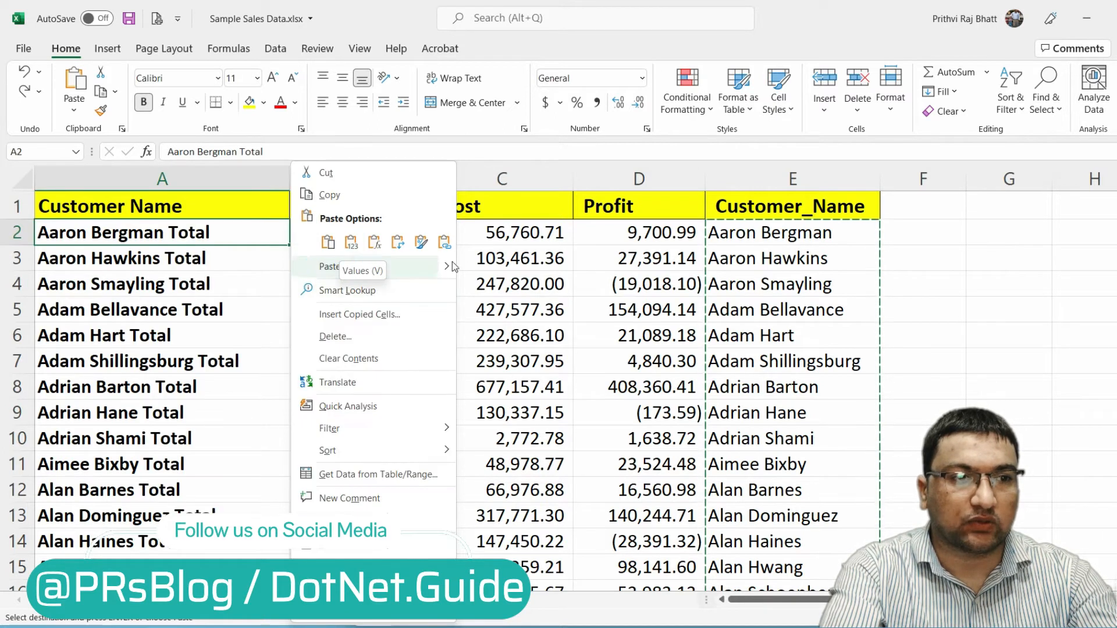
left_click(387, 266)
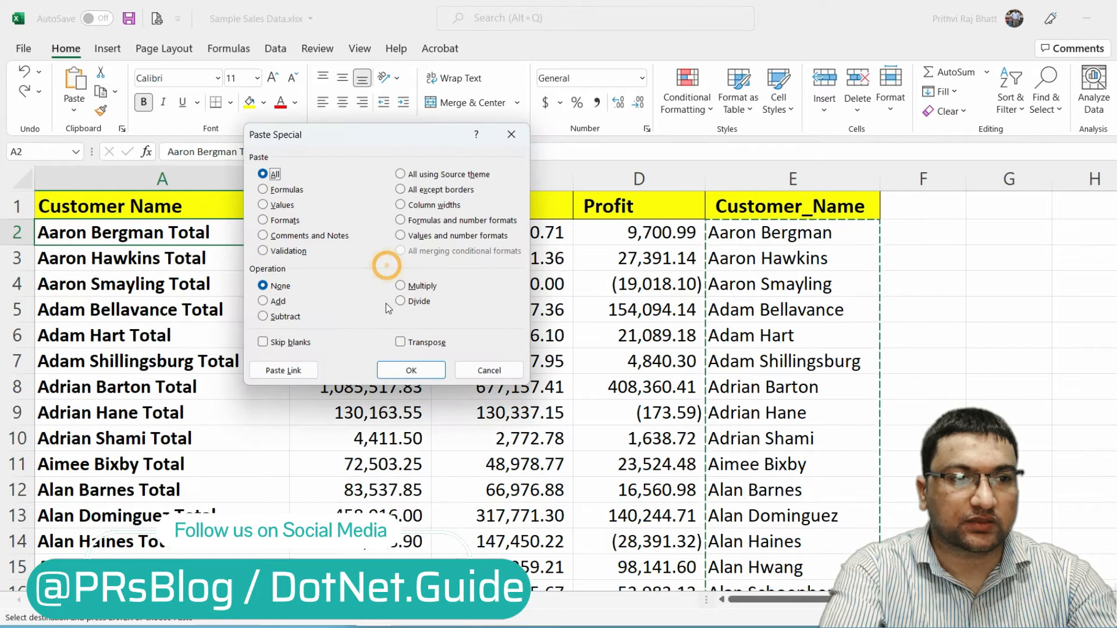
left_click(273, 207)
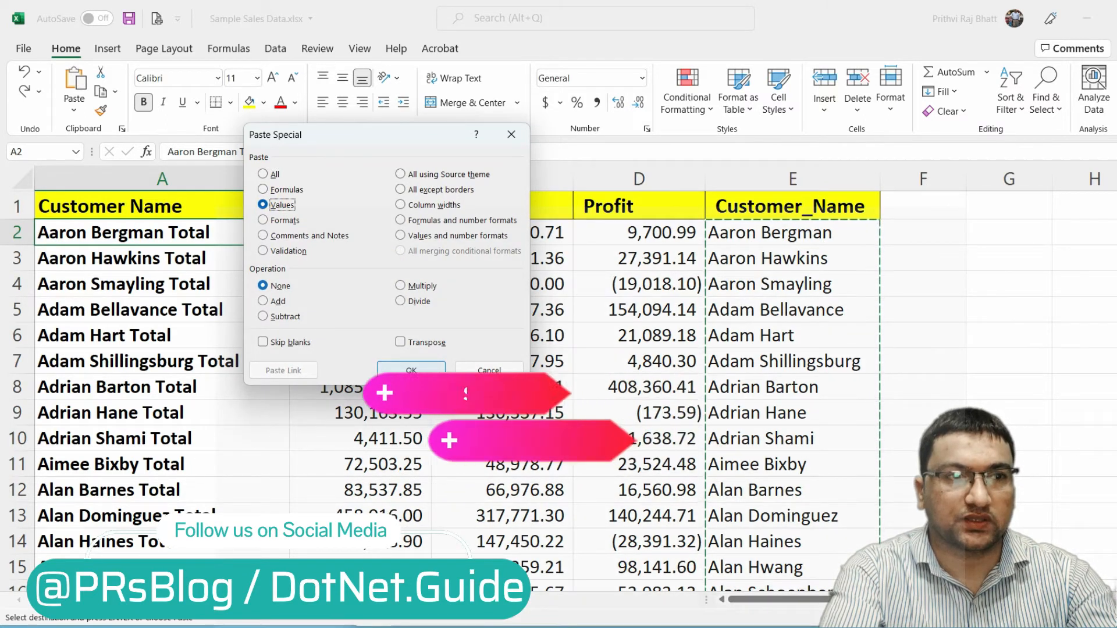
left_click(411, 370)
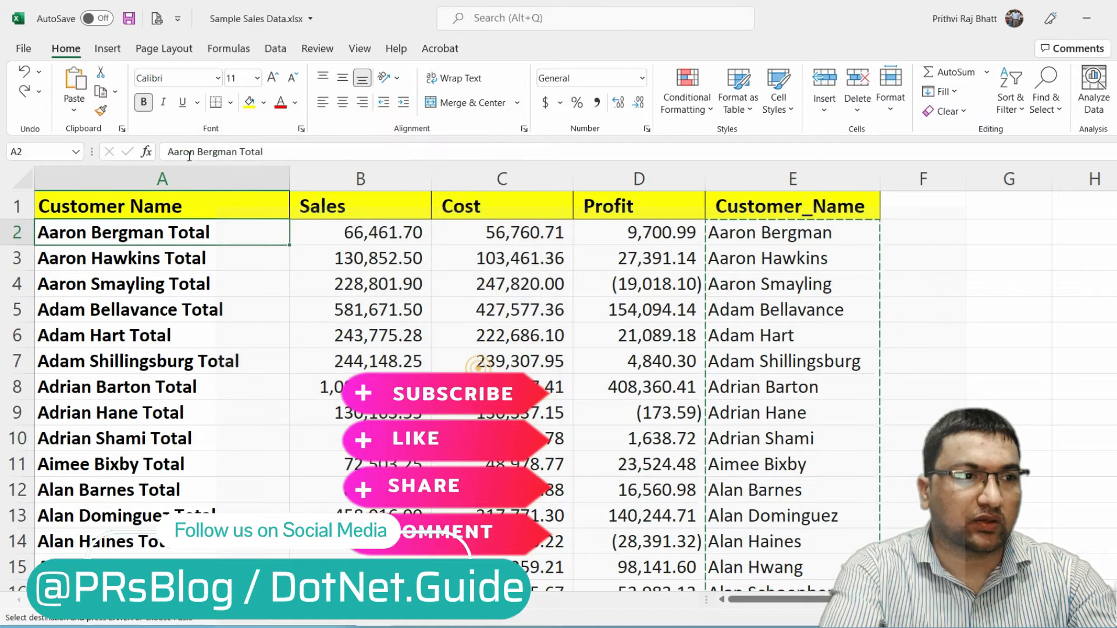
left_click(75, 112)
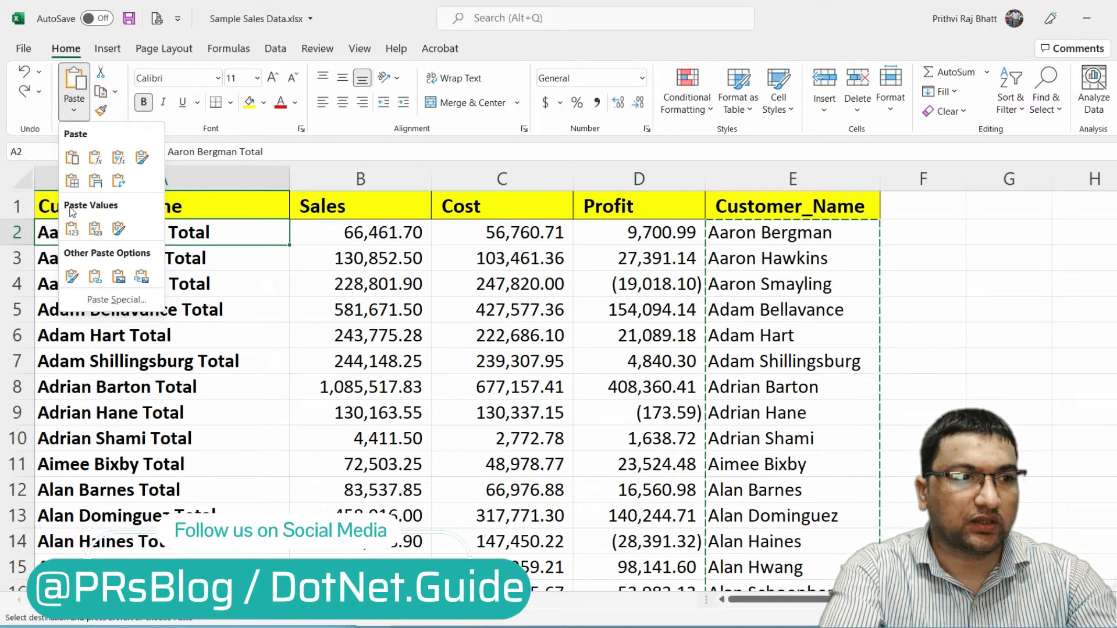
left_click(72, 230)
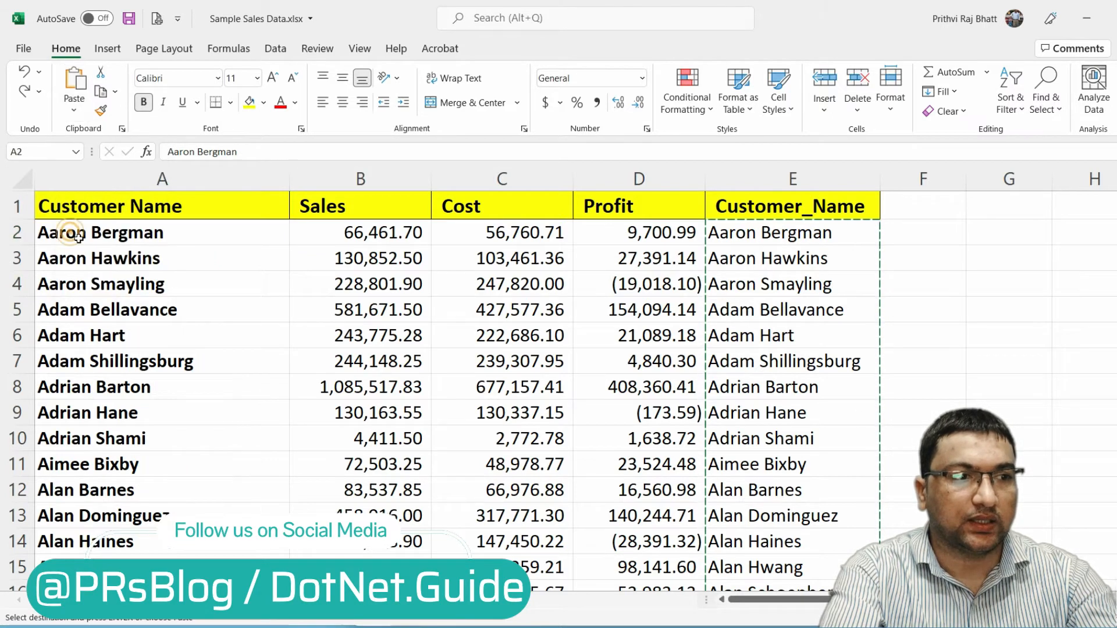
Step: Compare the pasted names in column A with the SUBSTITUTE formula in E2
left_click(178, 230)
left_click(192, 291)
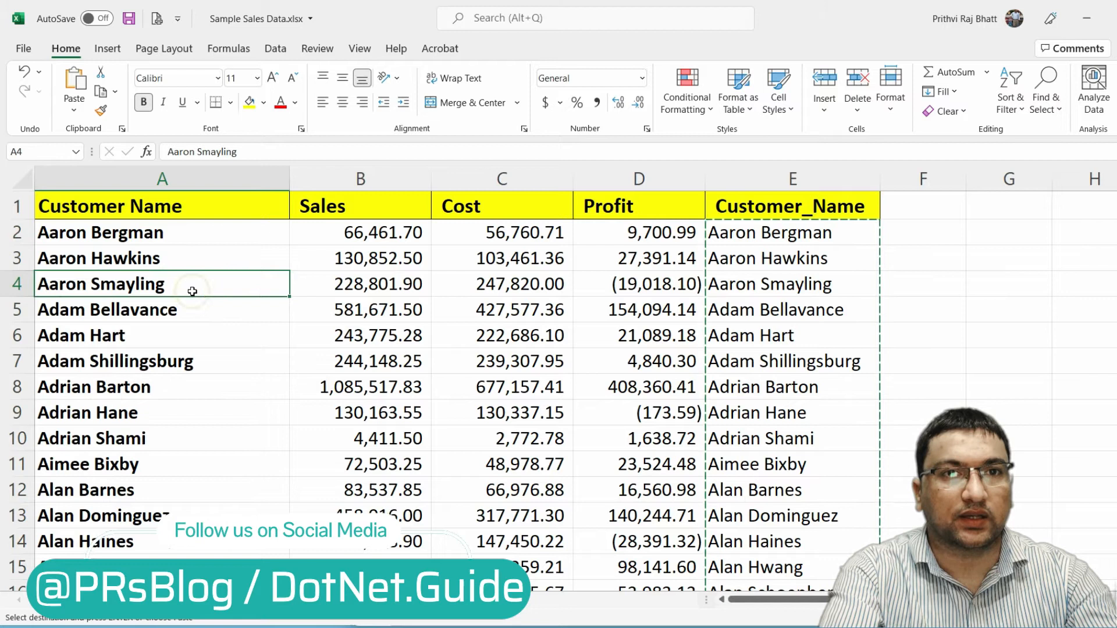
left_click(758, 235)
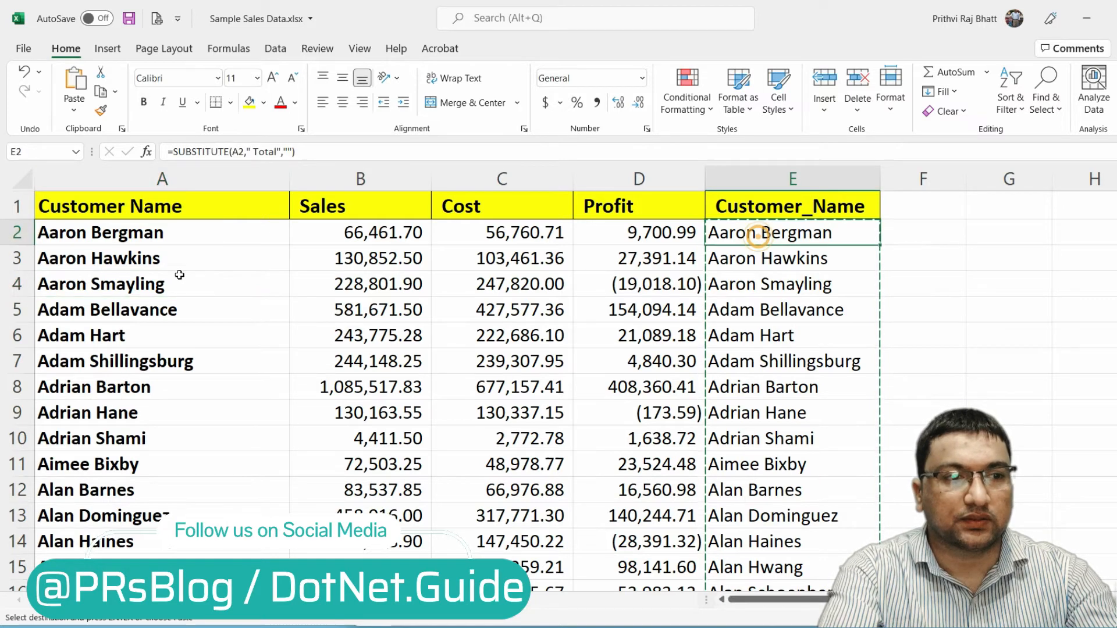
left_click(152, 239)
left_click(173, 306)
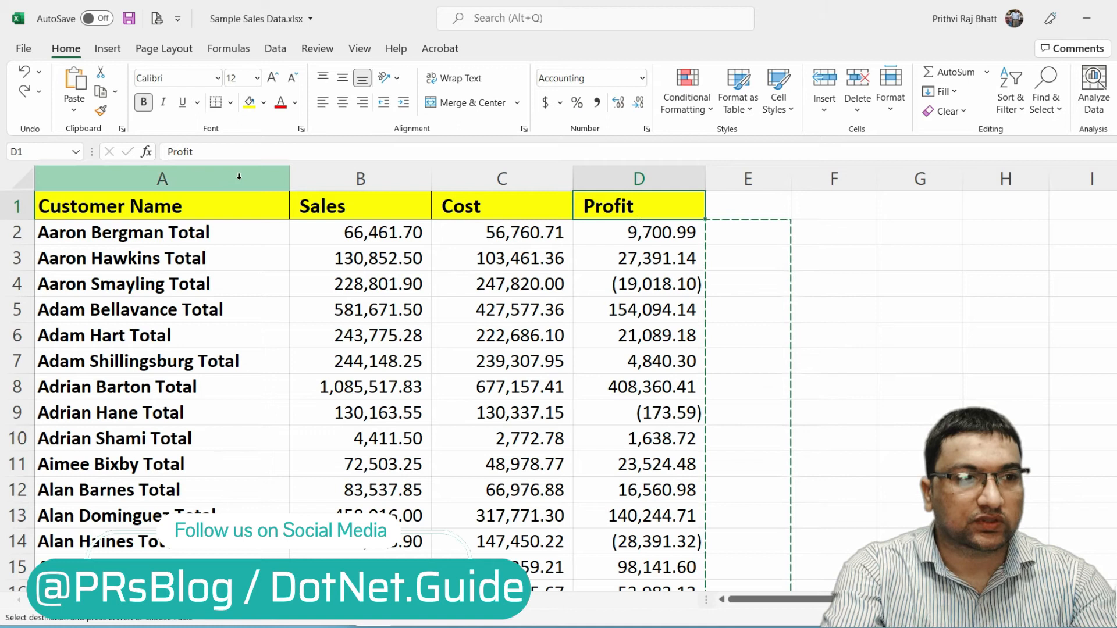
Step: Set up a Find and Replace on column A with " Total", including the leading space, as the text to find
left_click(205, 179)
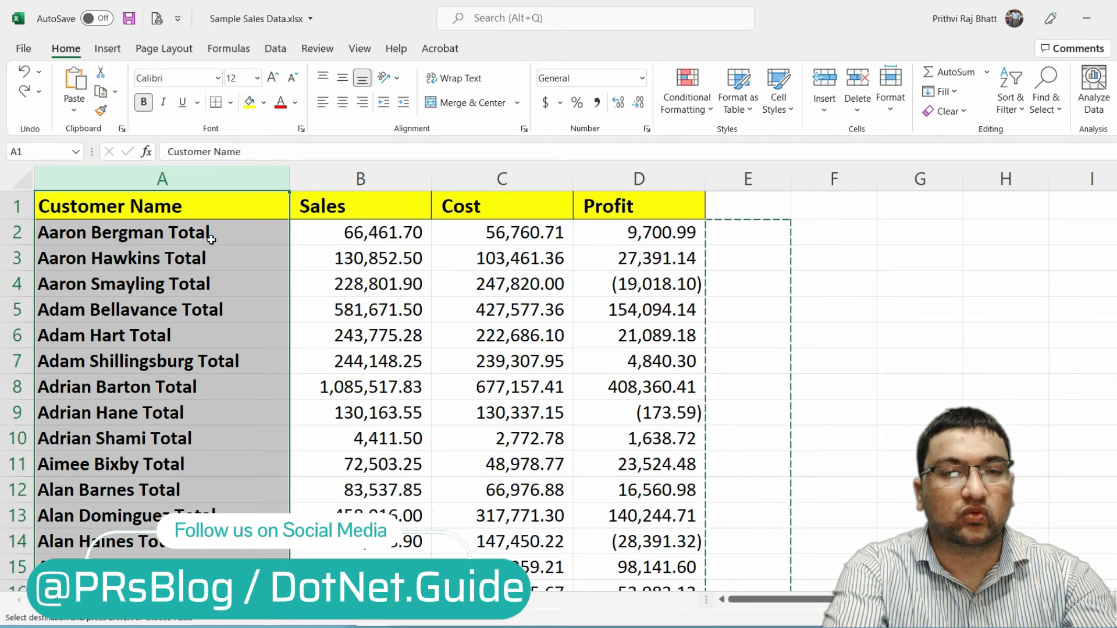
key("ctrl+h")
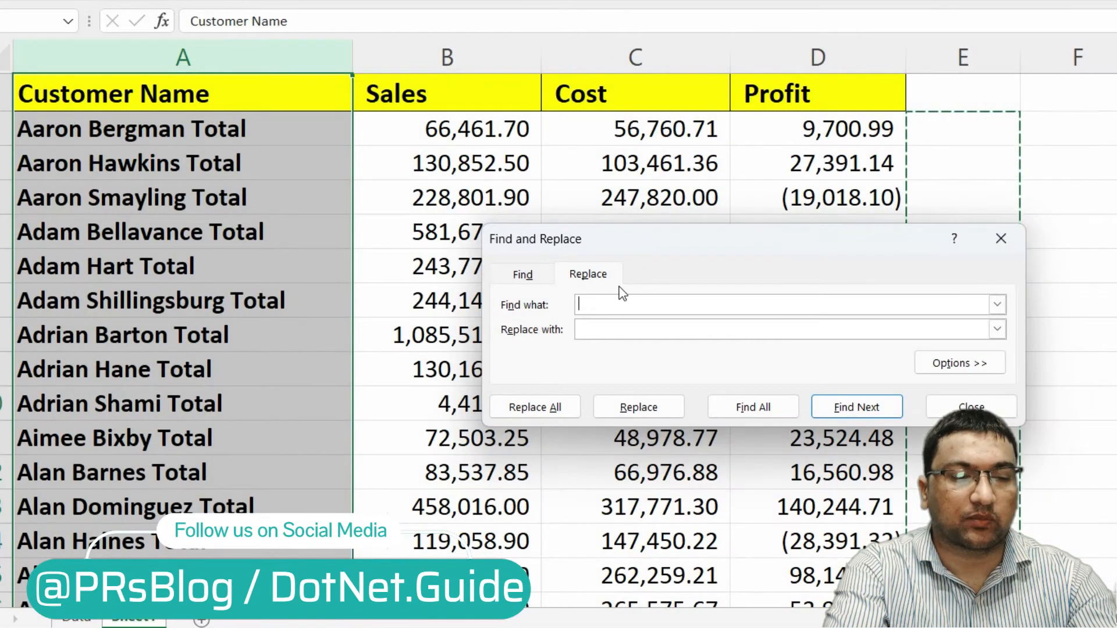
key("Escape")
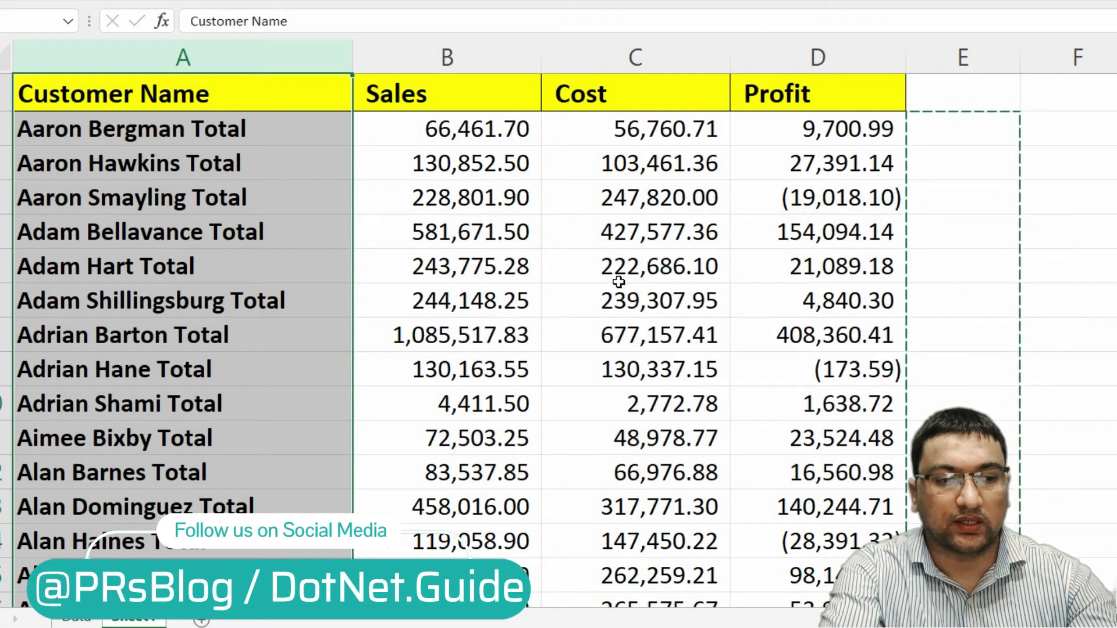
key("ctrl+h")
left_click(582, 298)
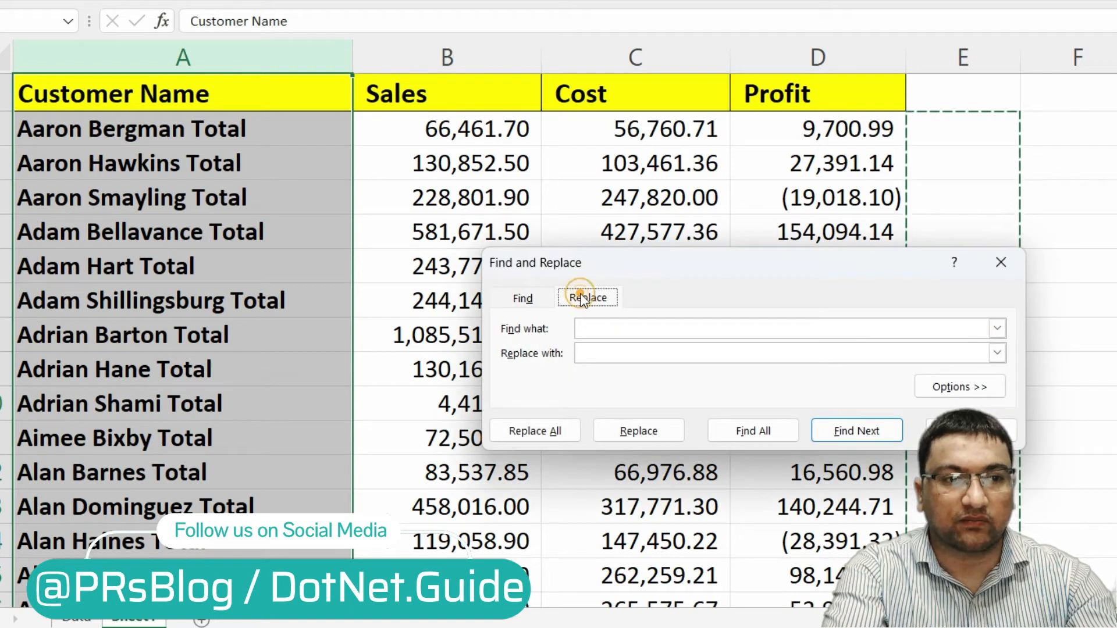
key("Escape")
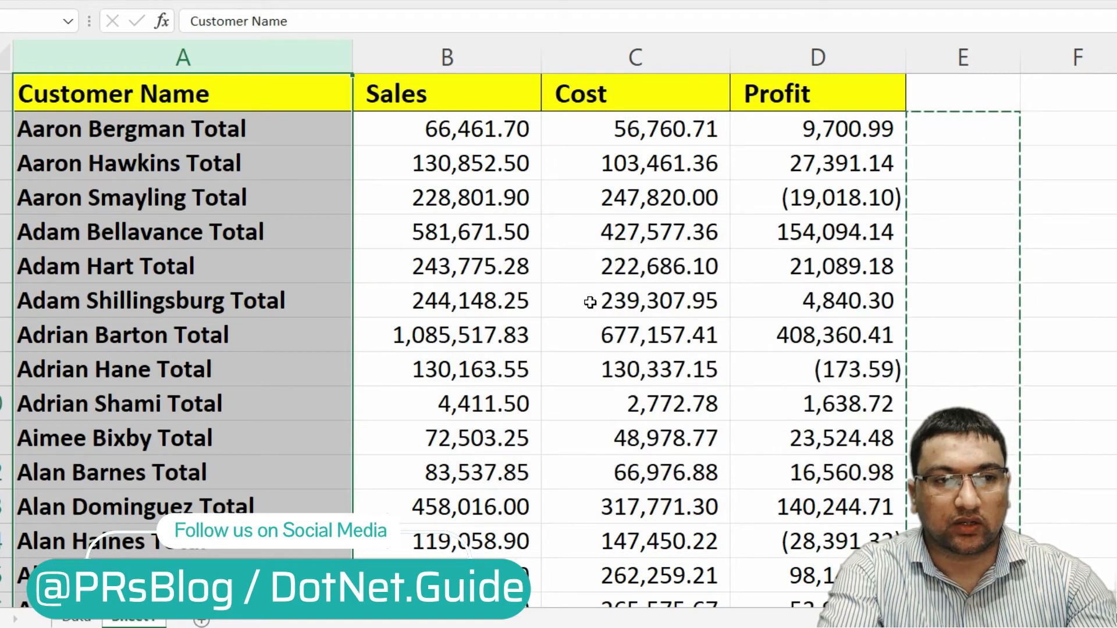
key("ctrl+f")
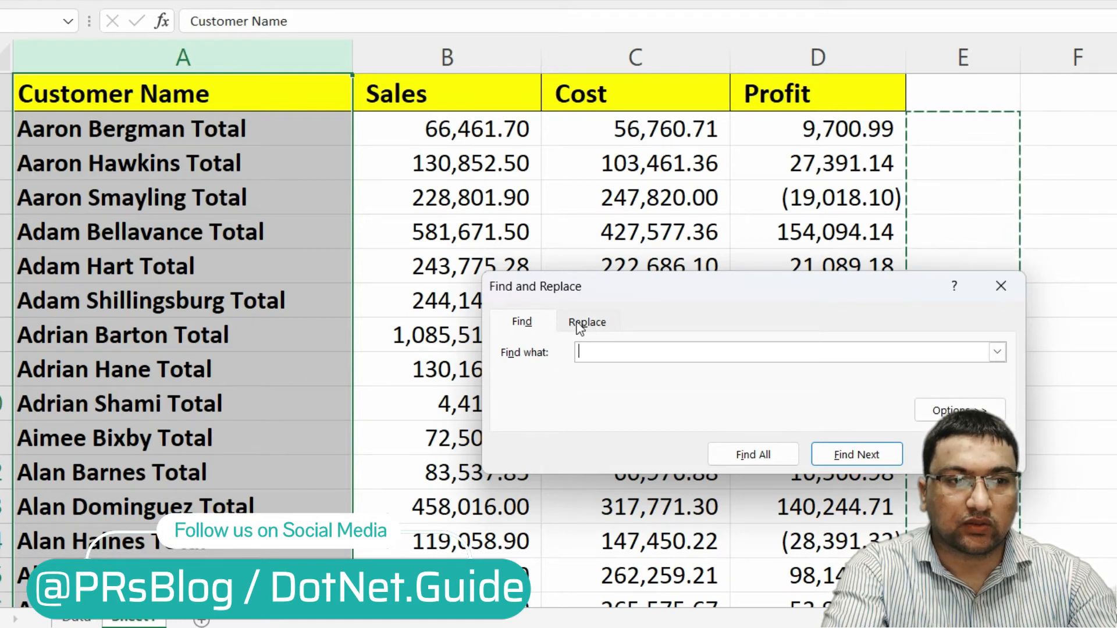
left_click(582, 323)
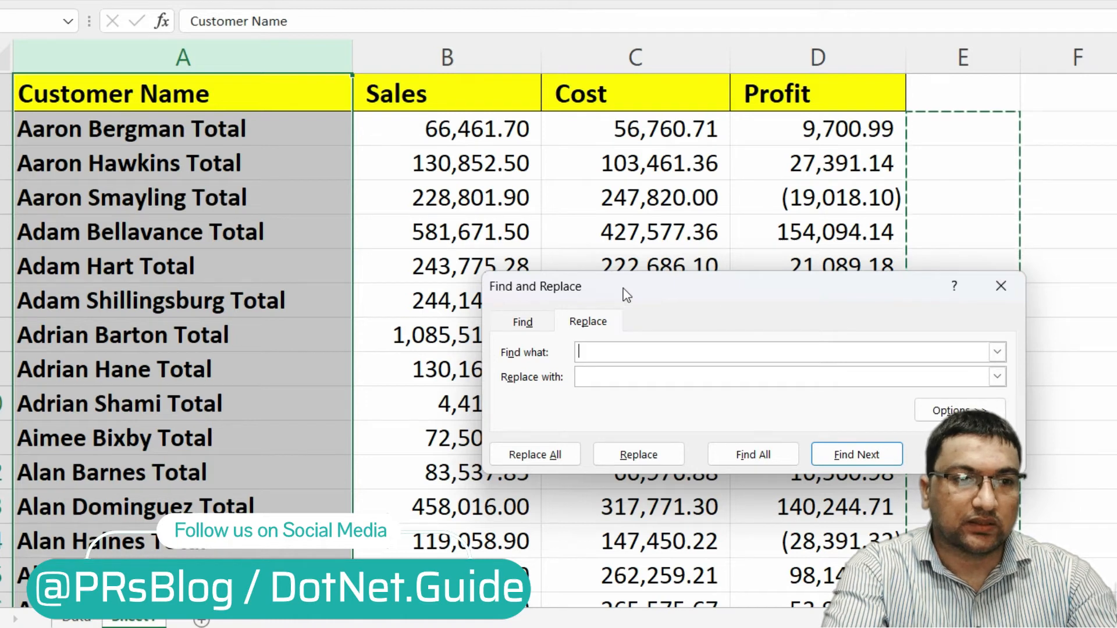
left_click_drag(624, 294, 596, 165)
left_click(583, 228)
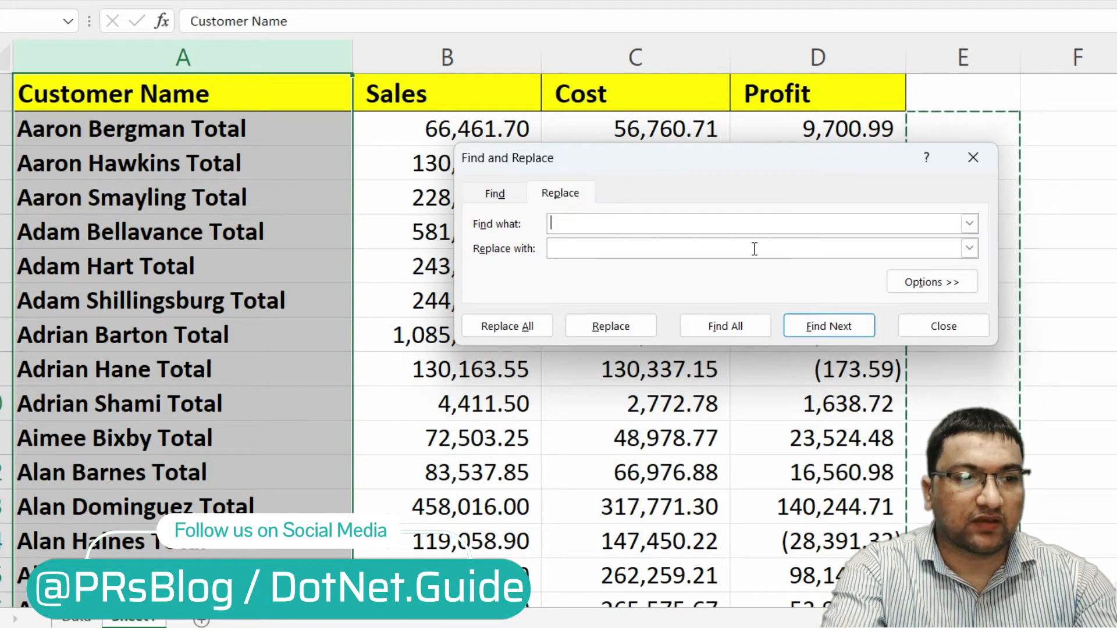
type("Total")
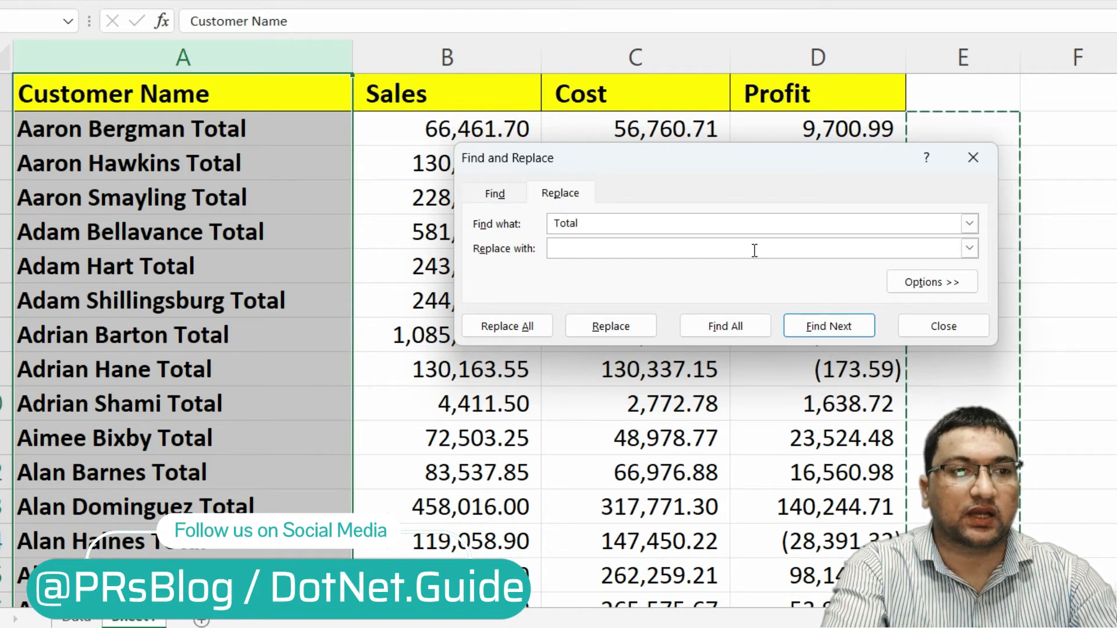
Step: Leave the replacement text empty and keep the search scope on Sheet
left_click(568, 248)
left_click(969, 248)
left_click(969, 247)
left_click(685, 249)
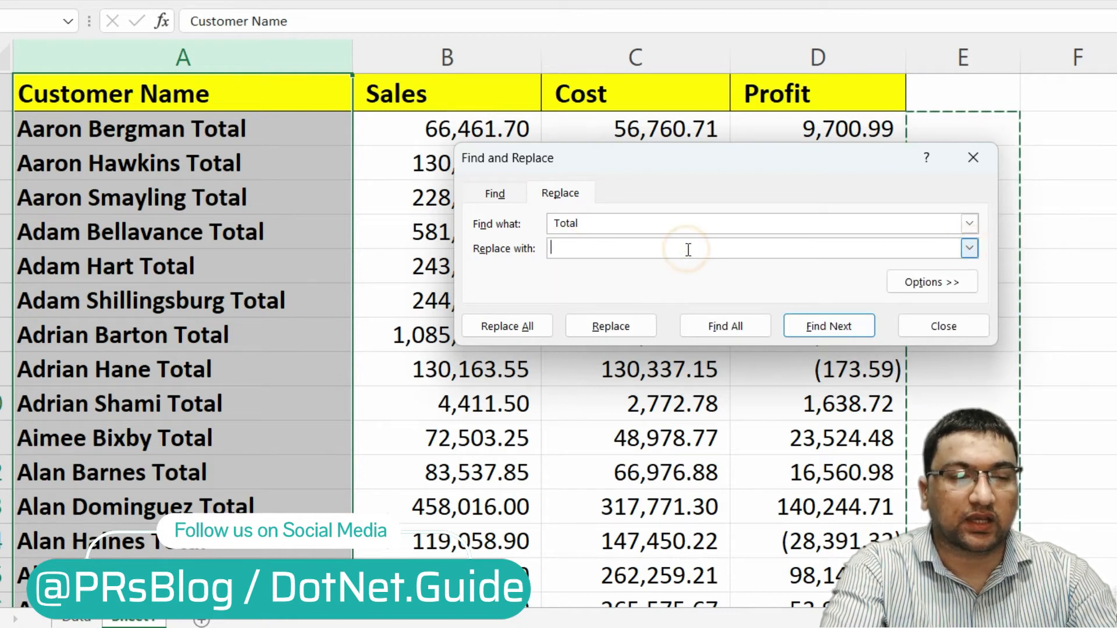
double_click(611, 223)
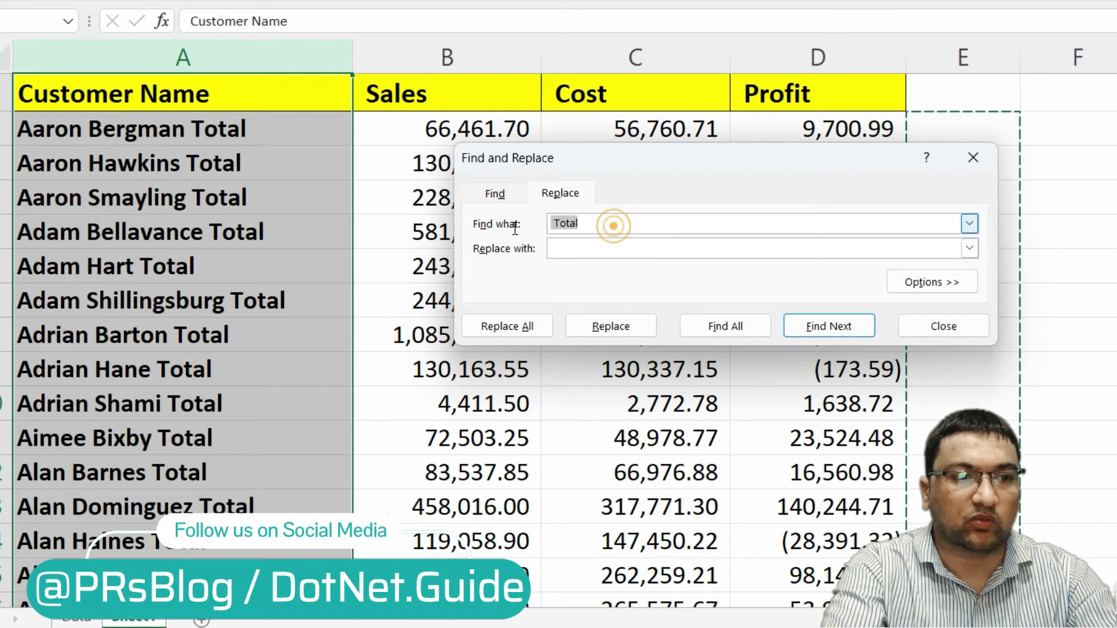
left_click(599, 247)
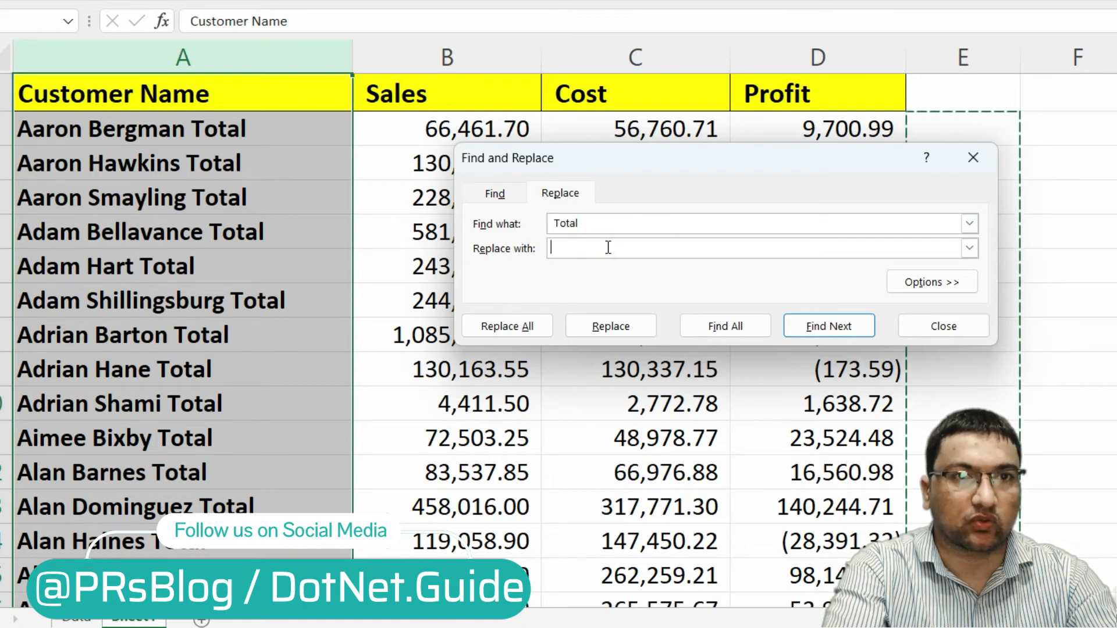
left_click(933, 283)
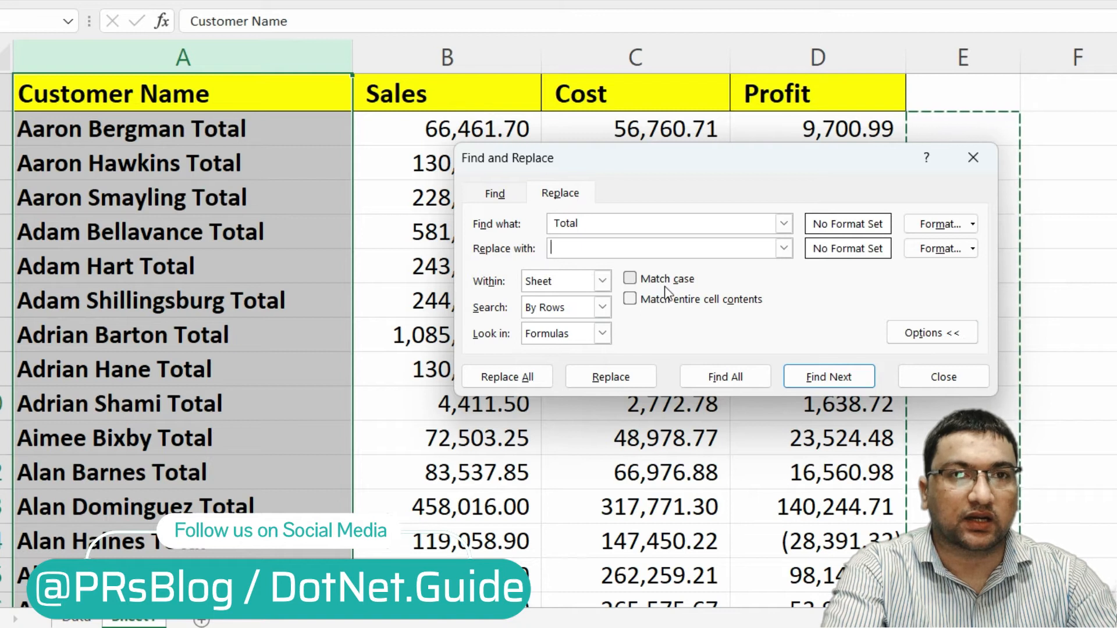
left_click(602, 281)
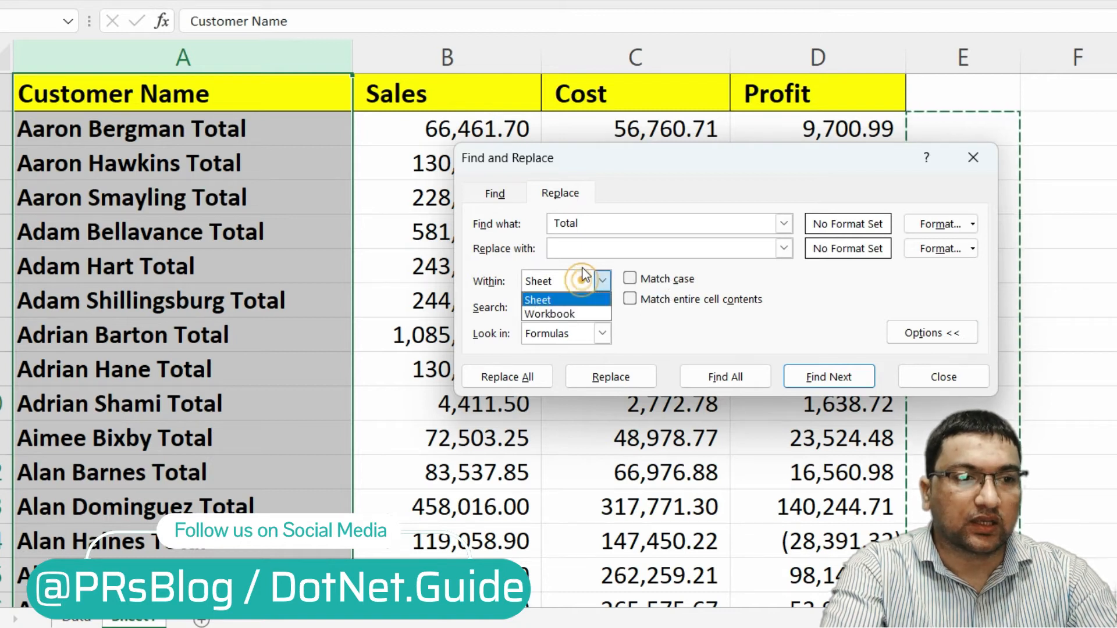
left_click(538, 300)
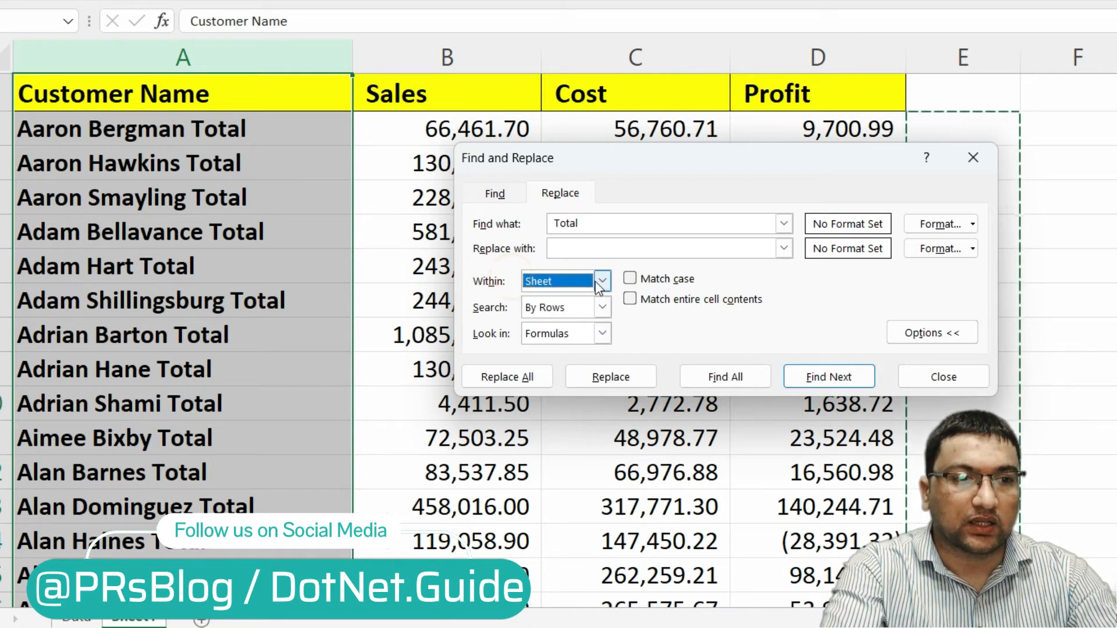
left_click(931, 333)
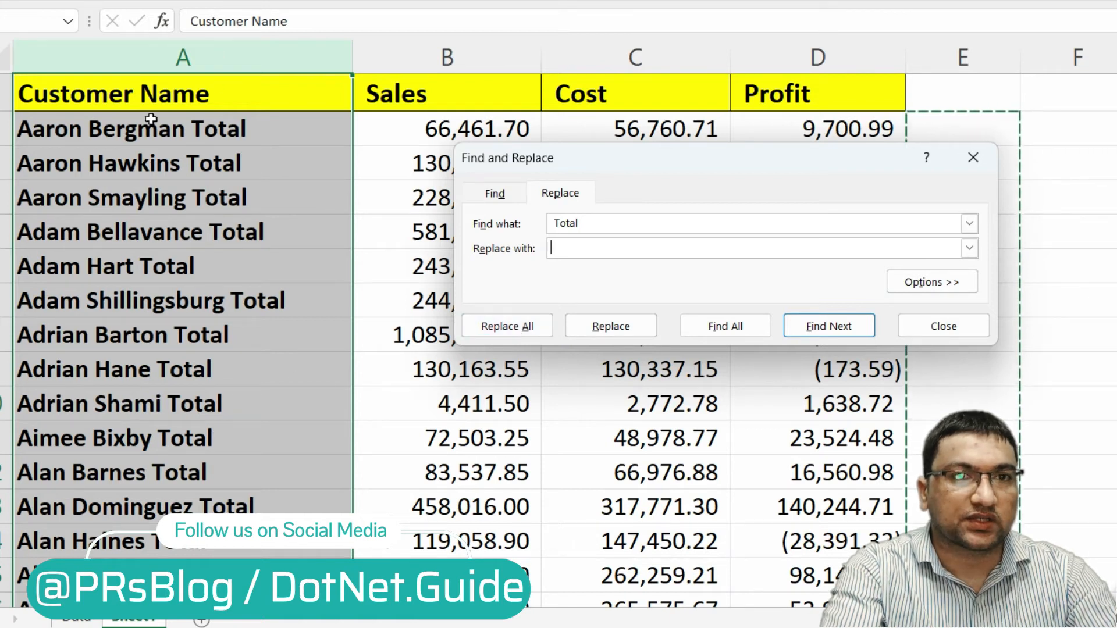
Step: Replace every " Total" in column A with nothing, close Find and Replace, and clear the leftover copy marquee
left_click(504, 325)
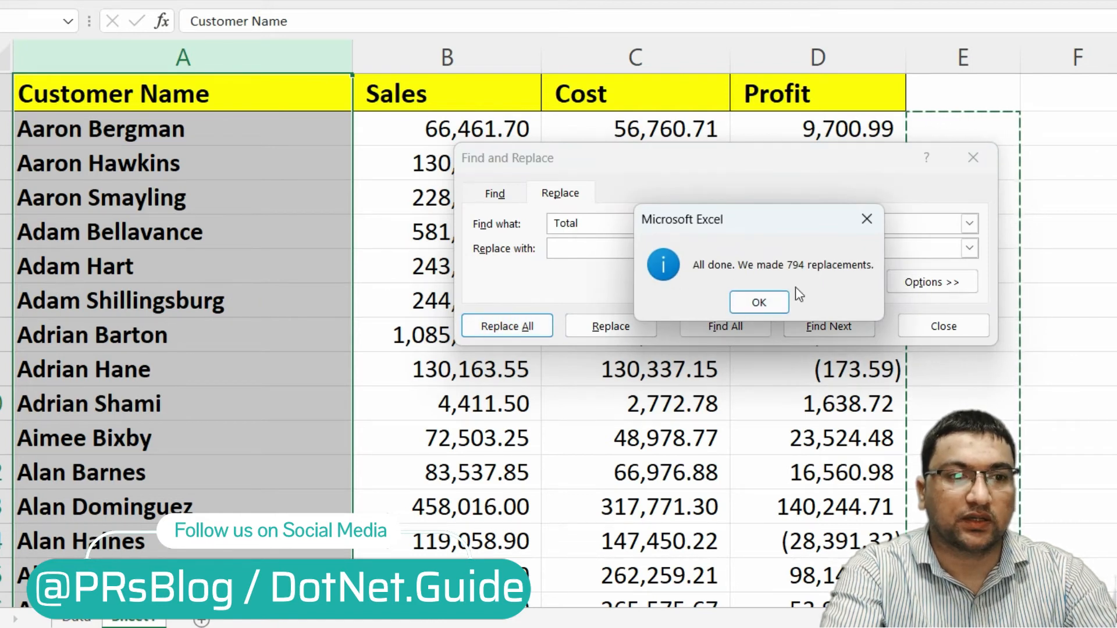
left_click(756, 302)
left_click(941, 325)
left_click(190, 122)
left_click(219, 189)
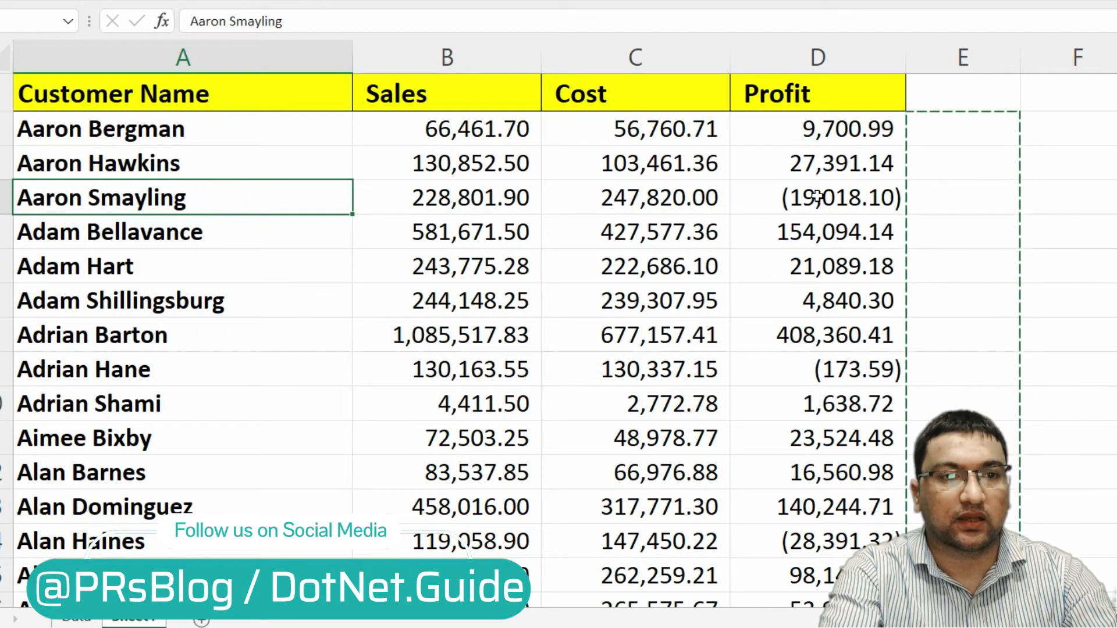
key("Escape")
left_click(637, 131)
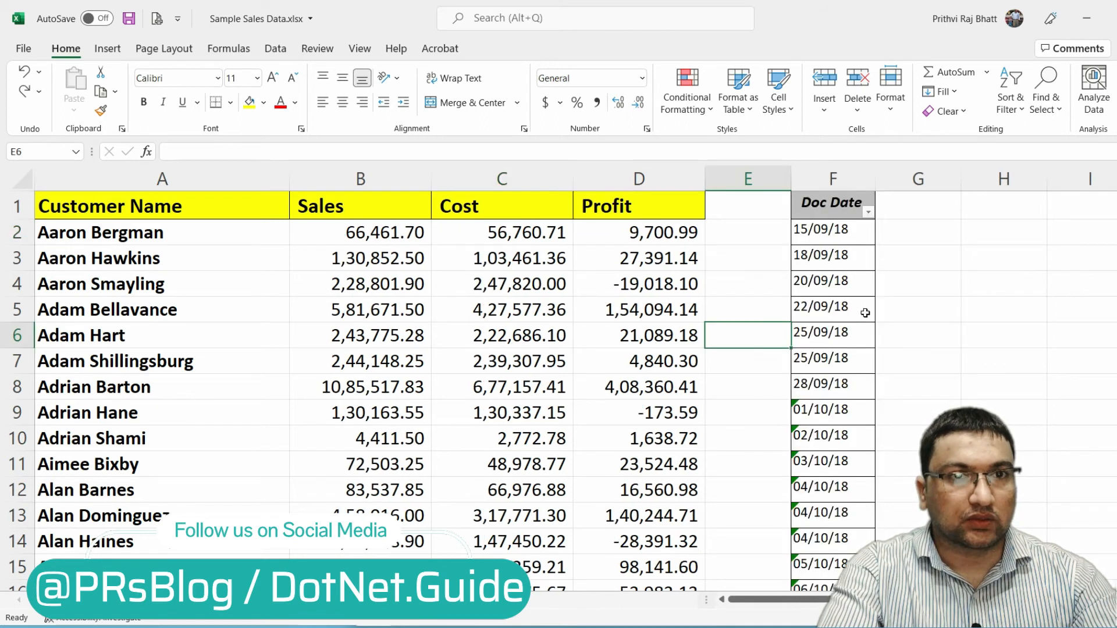
Step: Examine how the dates in the Doc Date column F are stored, from the header down through the rows
left_click(927, 230)
left_click(826, 204)
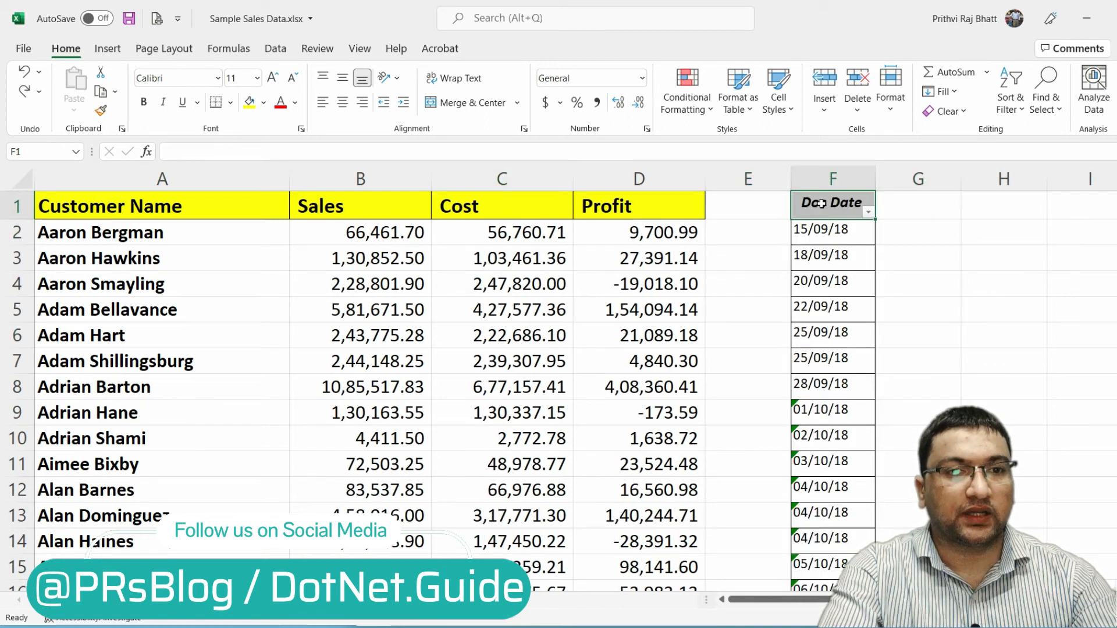
left_click(761, 280)
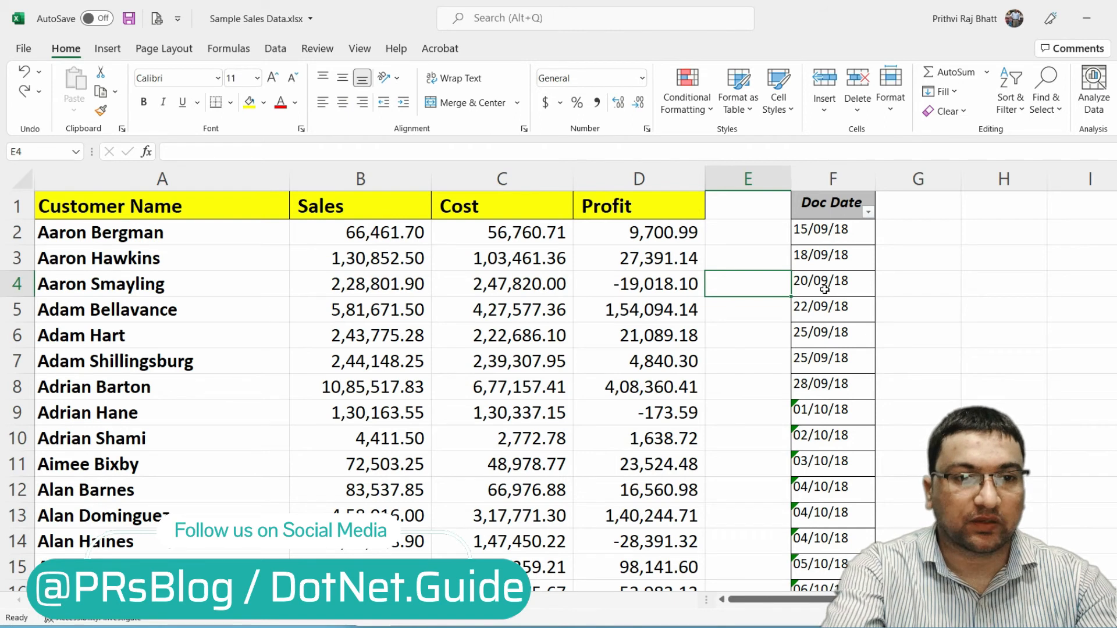
left_click(826, 332)
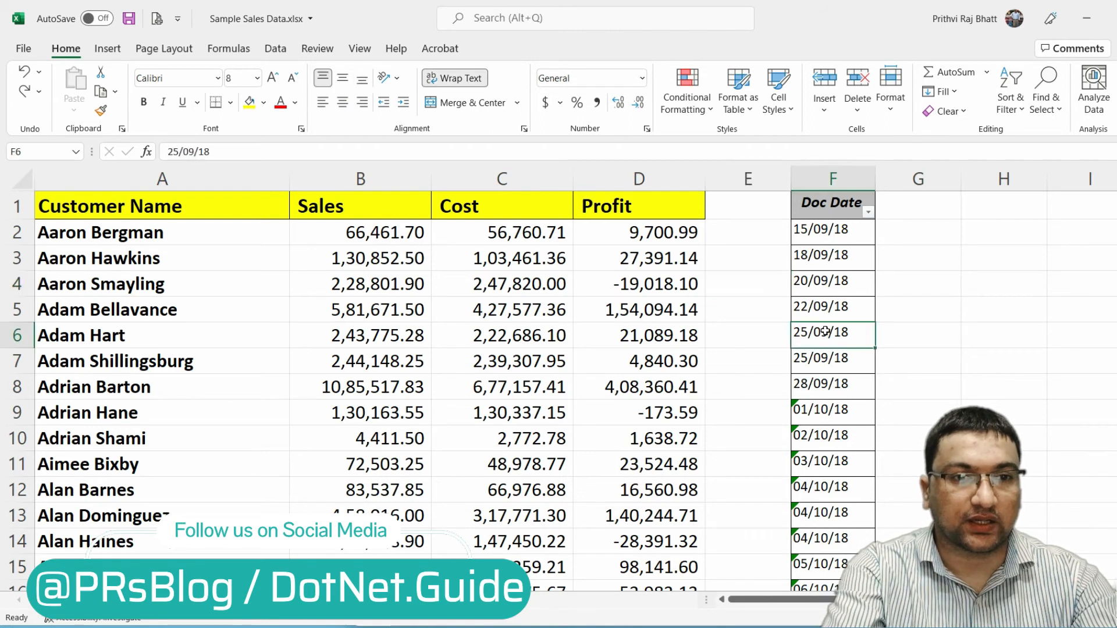
left_click(800, 232)
left_click(845, 330)
scroll(838, 329, "down", 7)
scroll(838, 329, "up", 7)
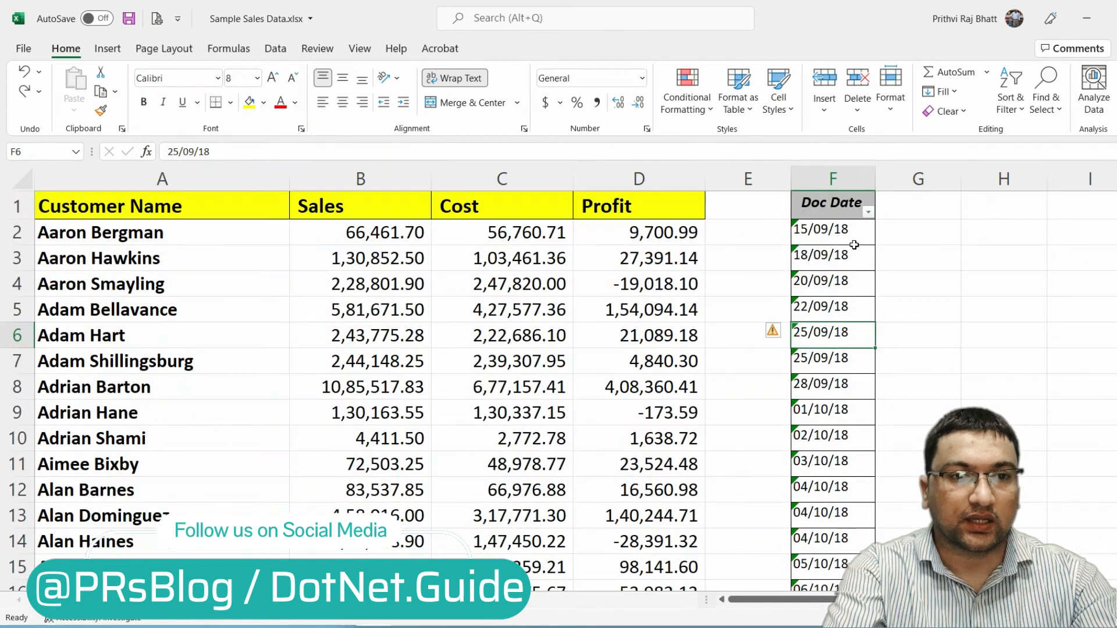
Step: Check how the Doc Date filter lists the dates and how far down column F the entries run
left_click(868, 212)
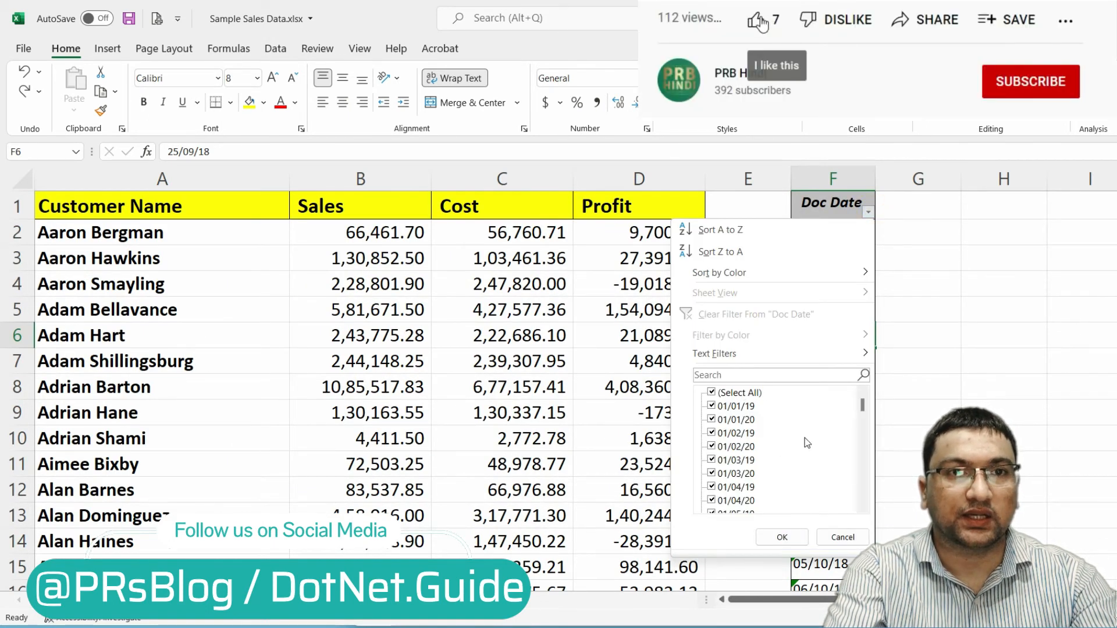
left_click(782, 537)
left_click(837, 256)
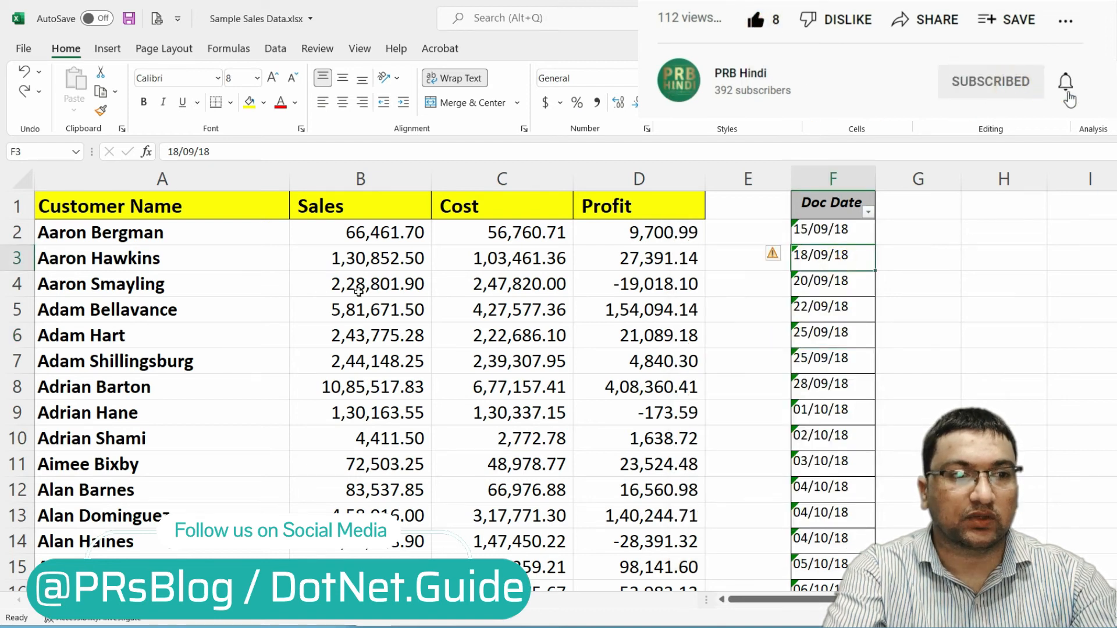
left_click(840, 232)
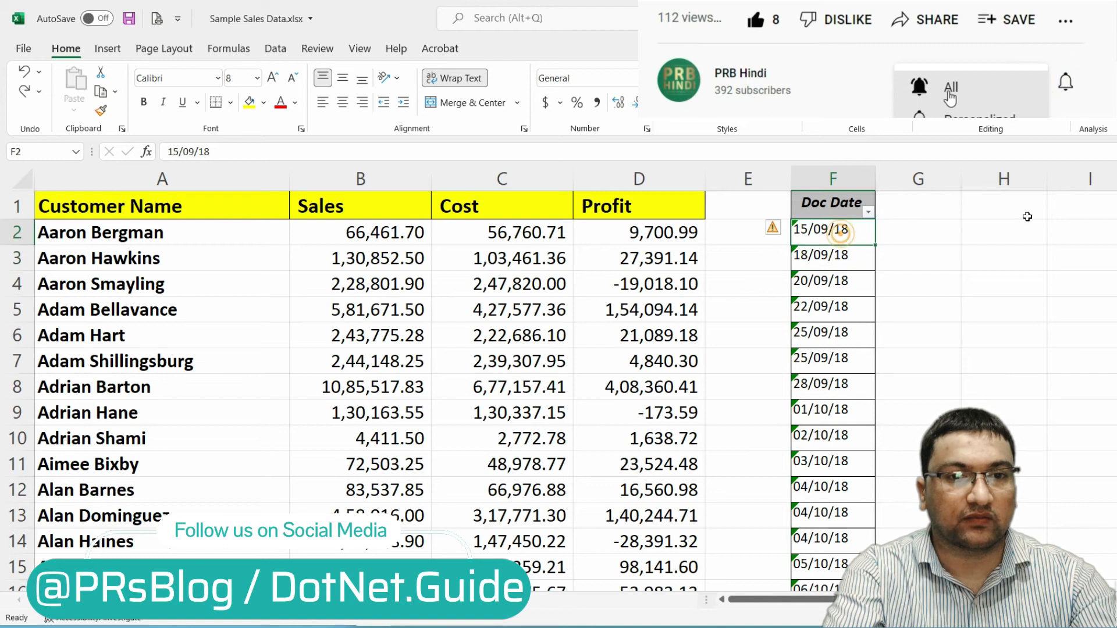
key("ctrl+Down")
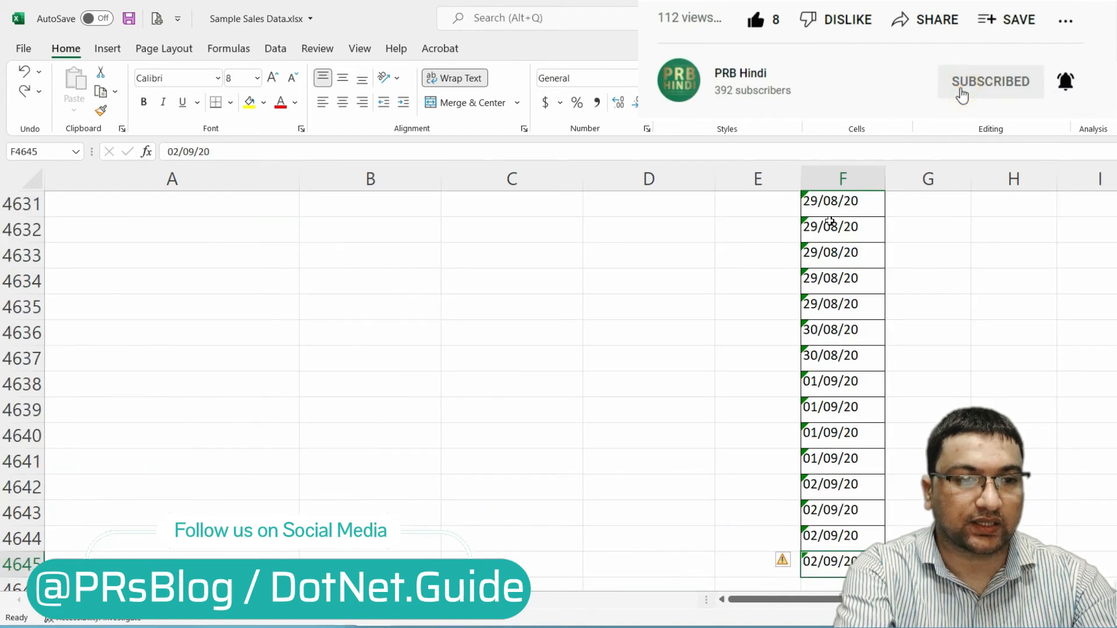
scroll(839, 296, "down", 3)
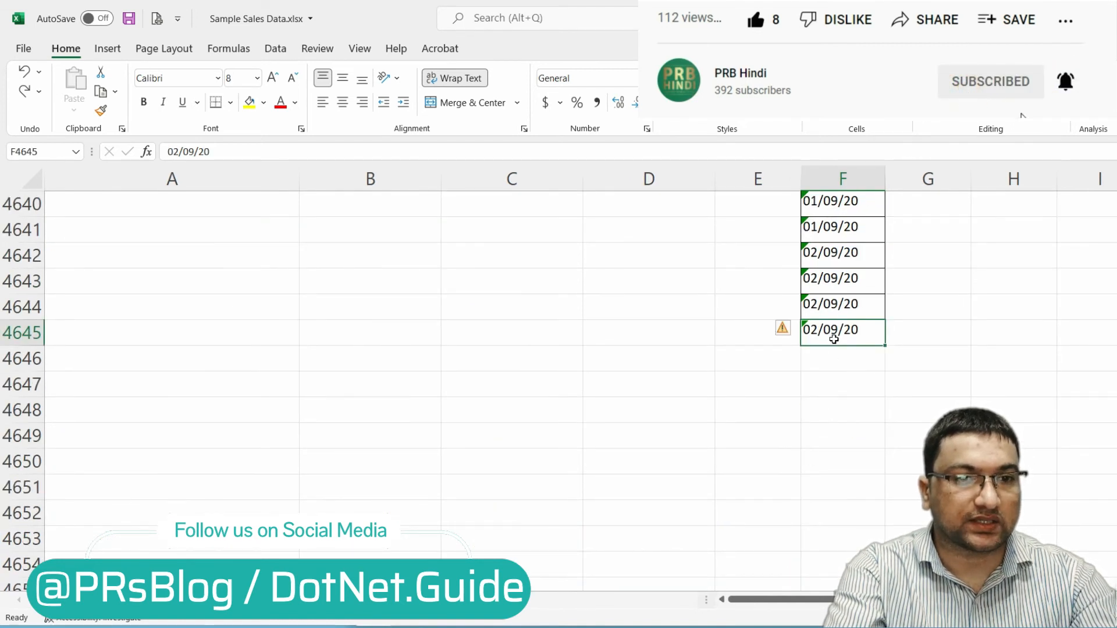
key("ctrl+Up")
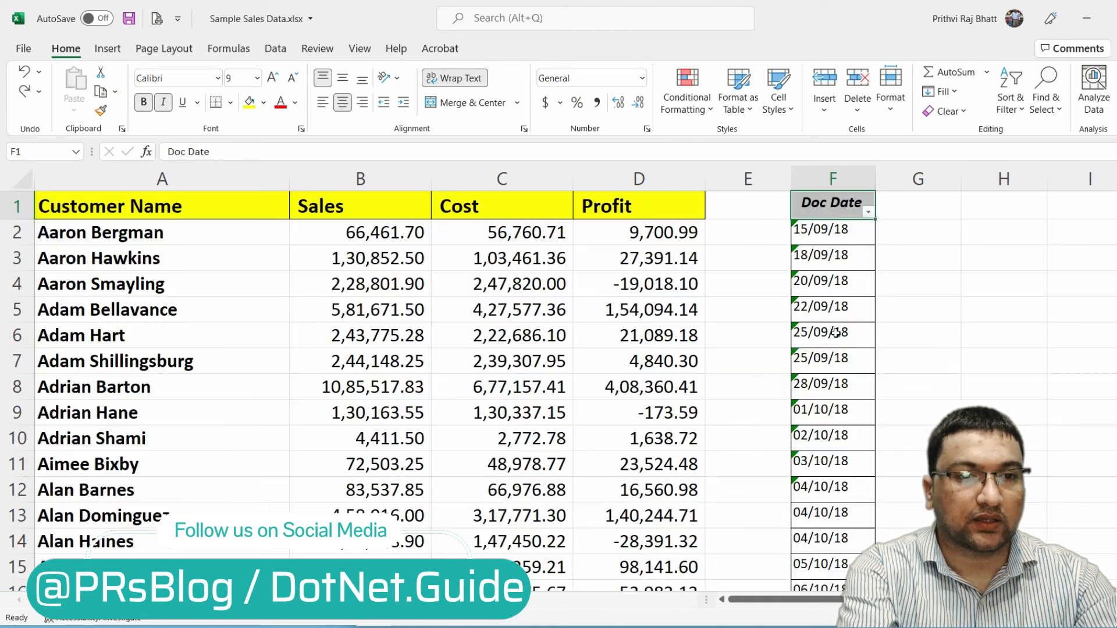
Step: Re-enter the values in F2 and F3 so that these two text entries convert to real dates
key("F2")
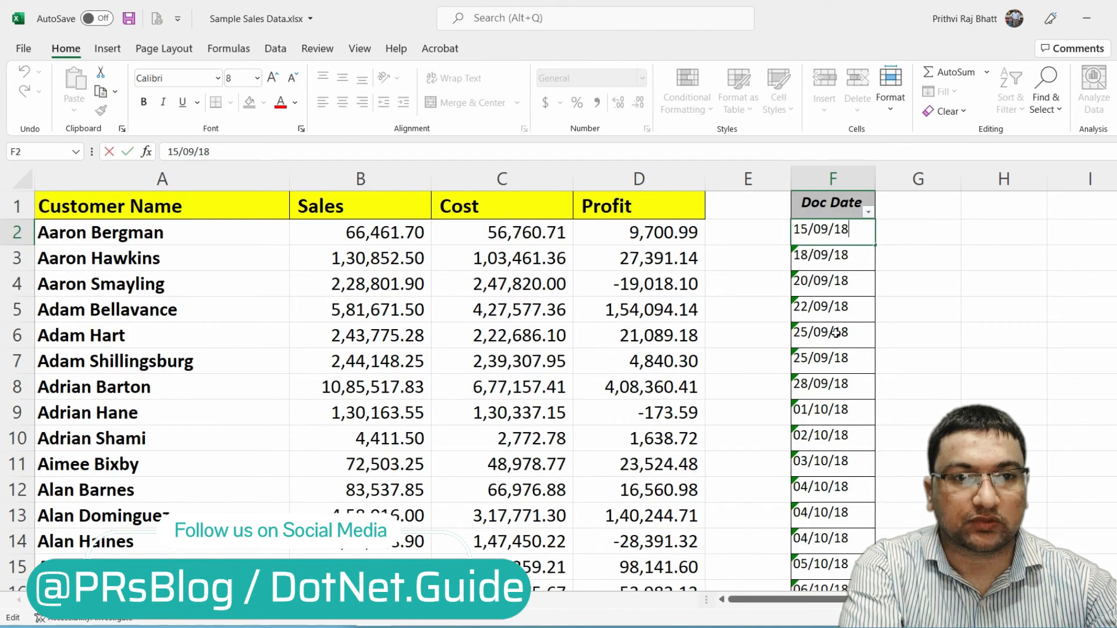
key("Return")
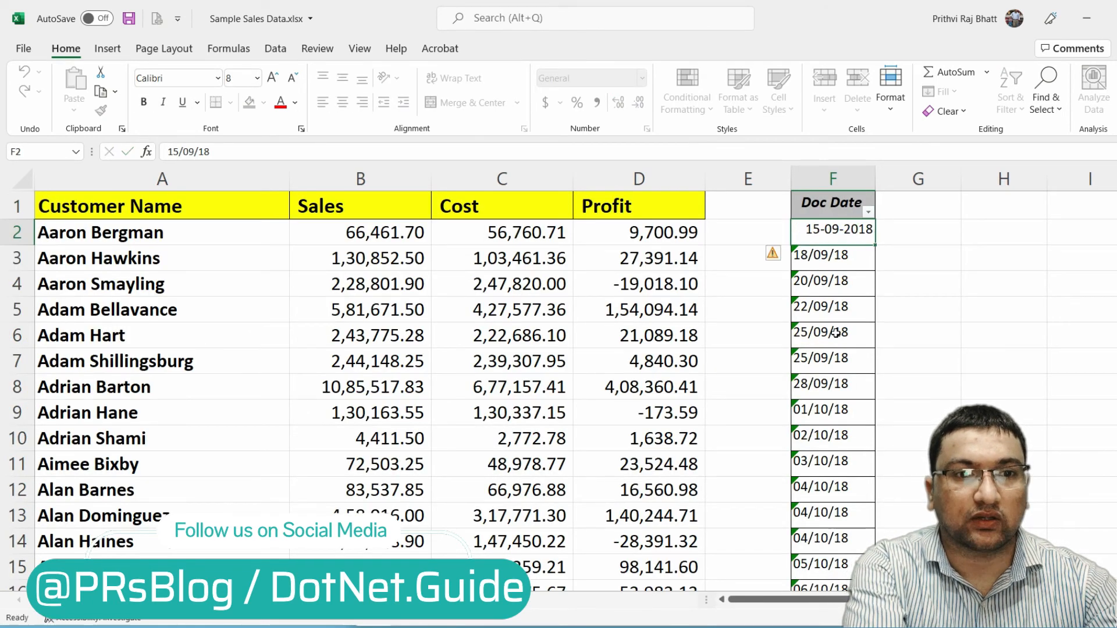
key("F2")
key("Return")
key("ctrl+Up")
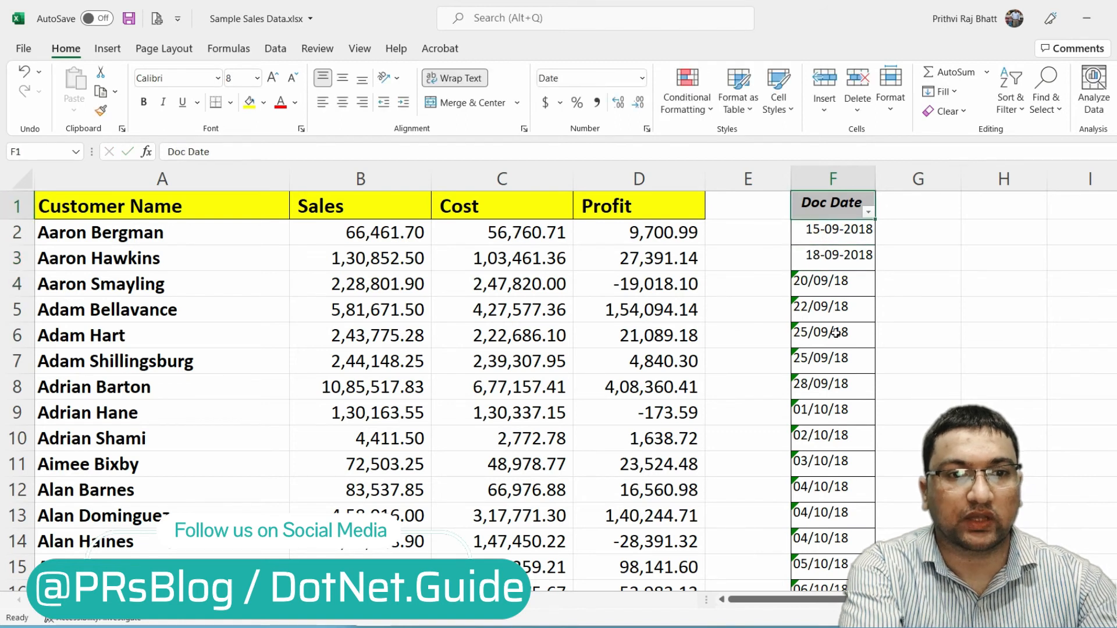
Step: Check how the Doc Date filter lists the re-entered dates beside the text ones, and inspect the remaining text entries
left_click(868, 212)
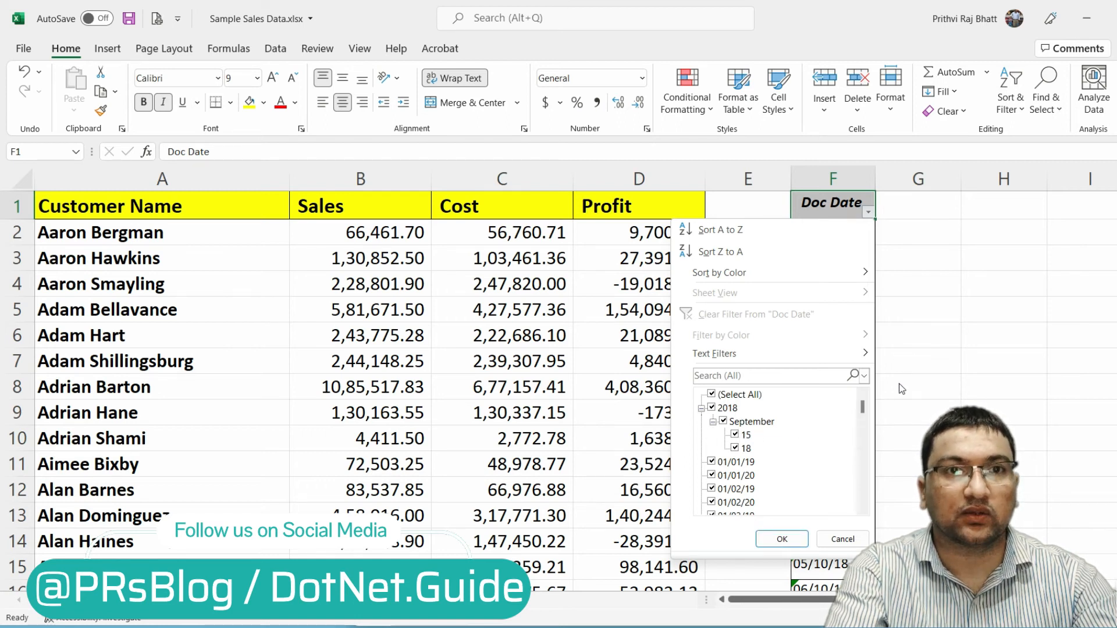
left_click(973, 362)
left_click(826, 285)
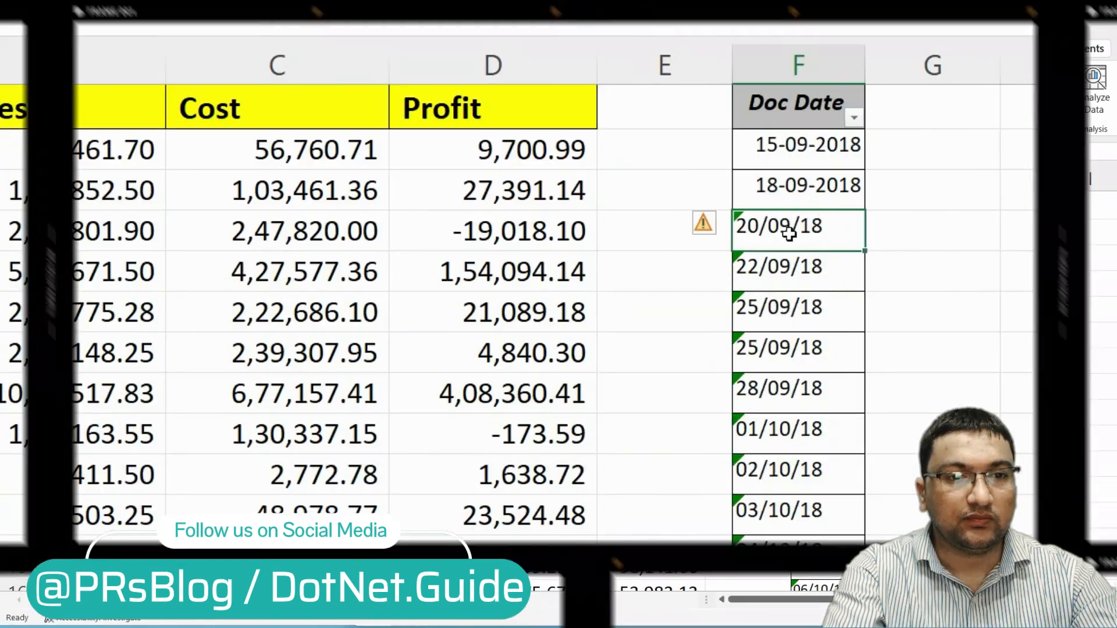
left_click(773, 396)
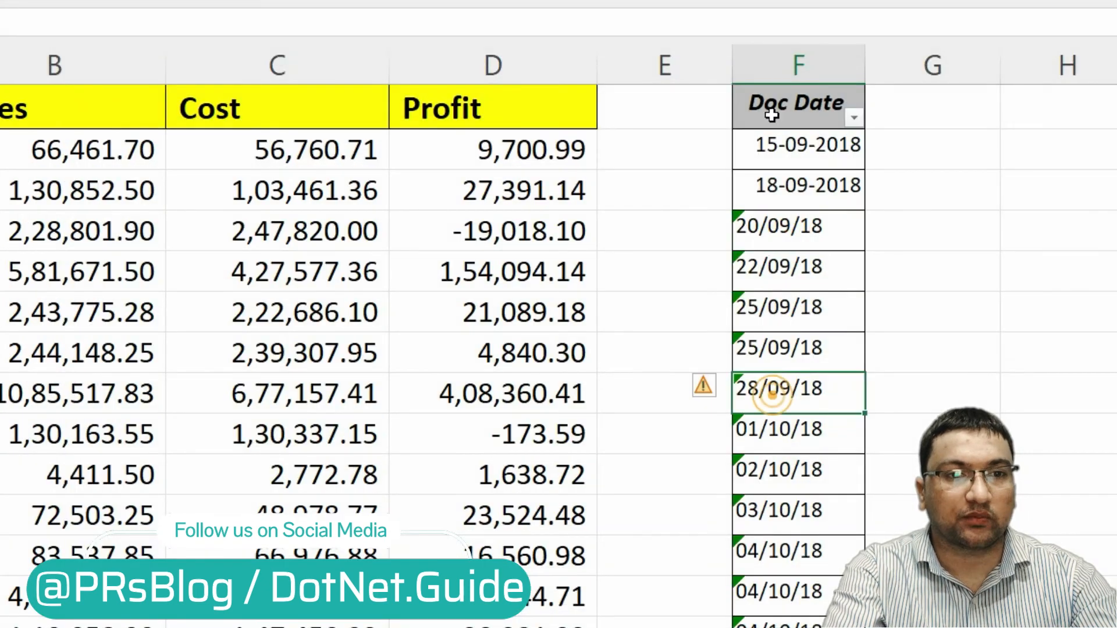
Step: Open Find and Replace for the whole Doc Date column F
left_click(771, 59)
key("ctrl+h")
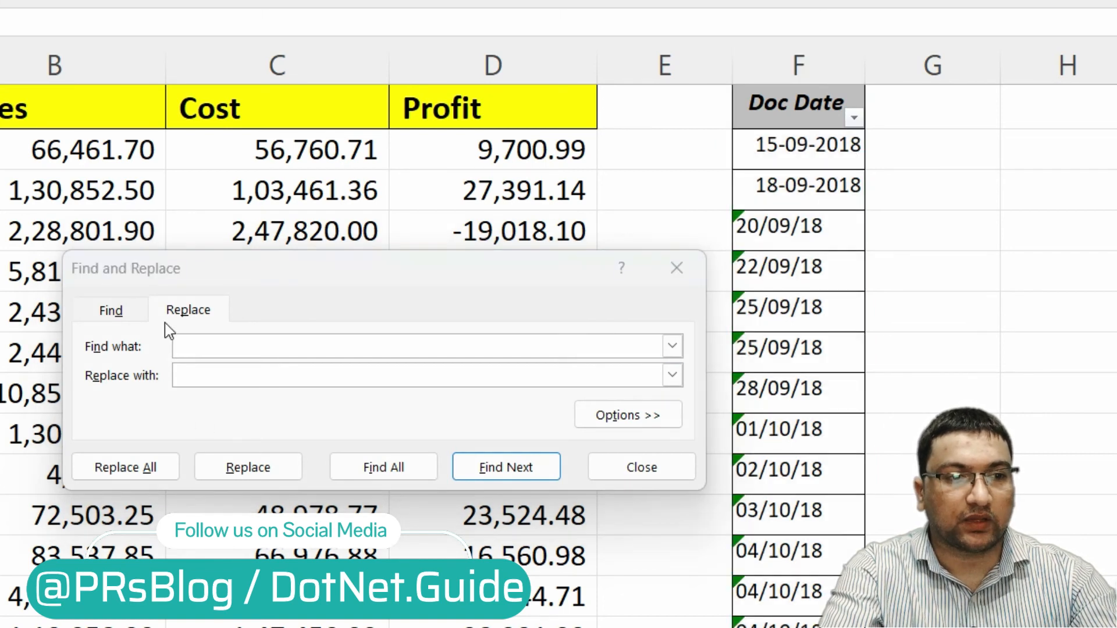
Step: Compare the separator in the Doc Date text entries with the date separator used by the system clock
mouse_move(159, 332)
left_mouse_down()
mouse_move(175, 349)
mouse_move(351, 360)
left_mouse_up()
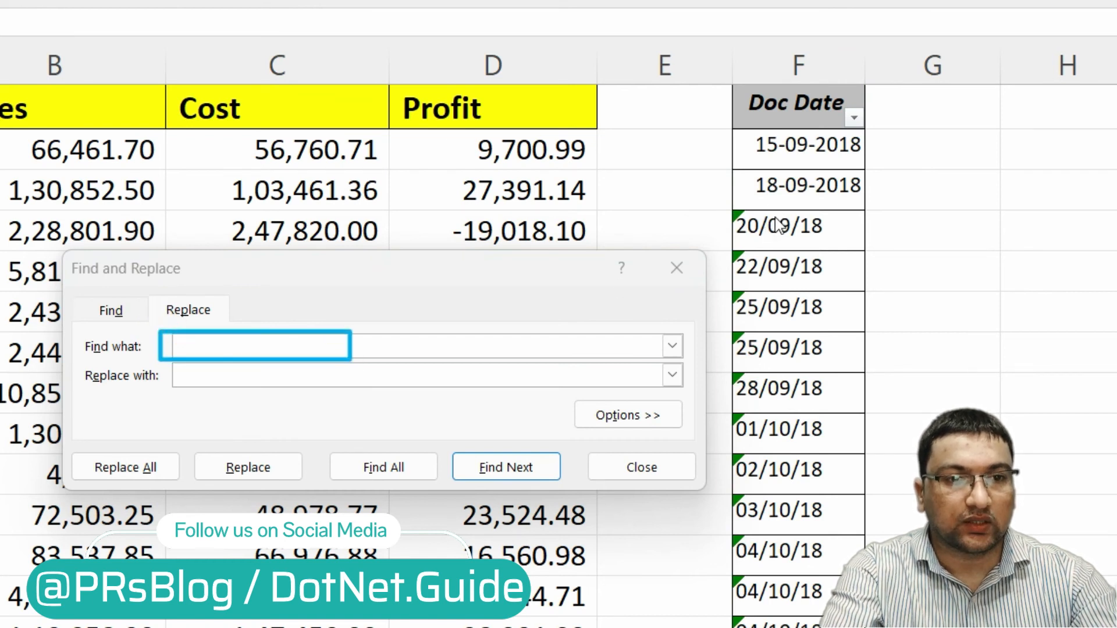
left_click_drag(753, 239, 804, 239)
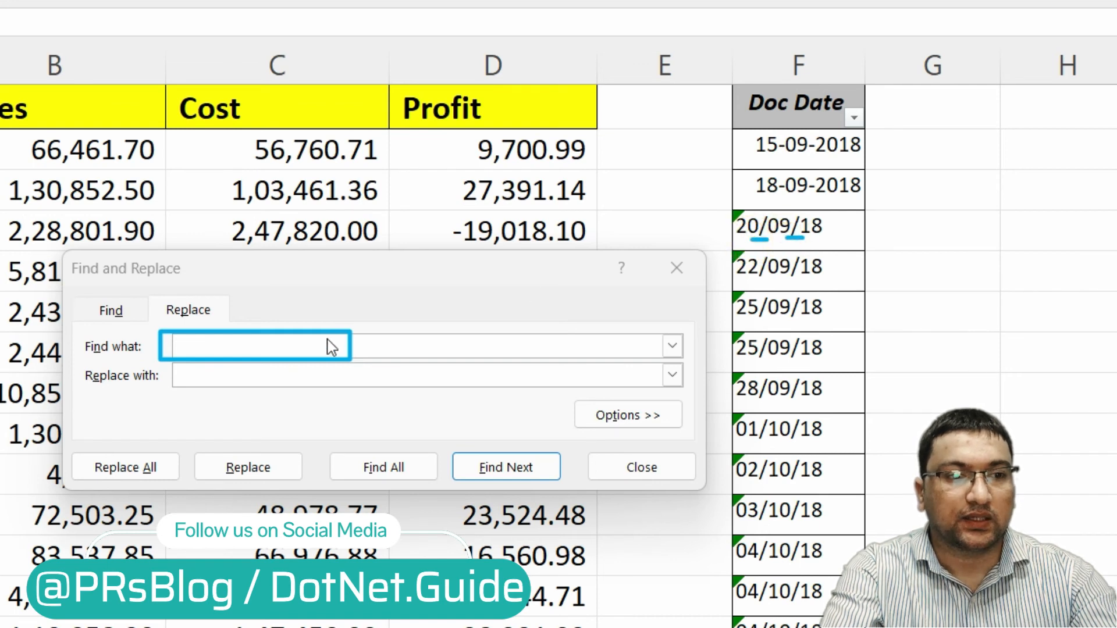
left_click_drag(164, 390, 316, 391)
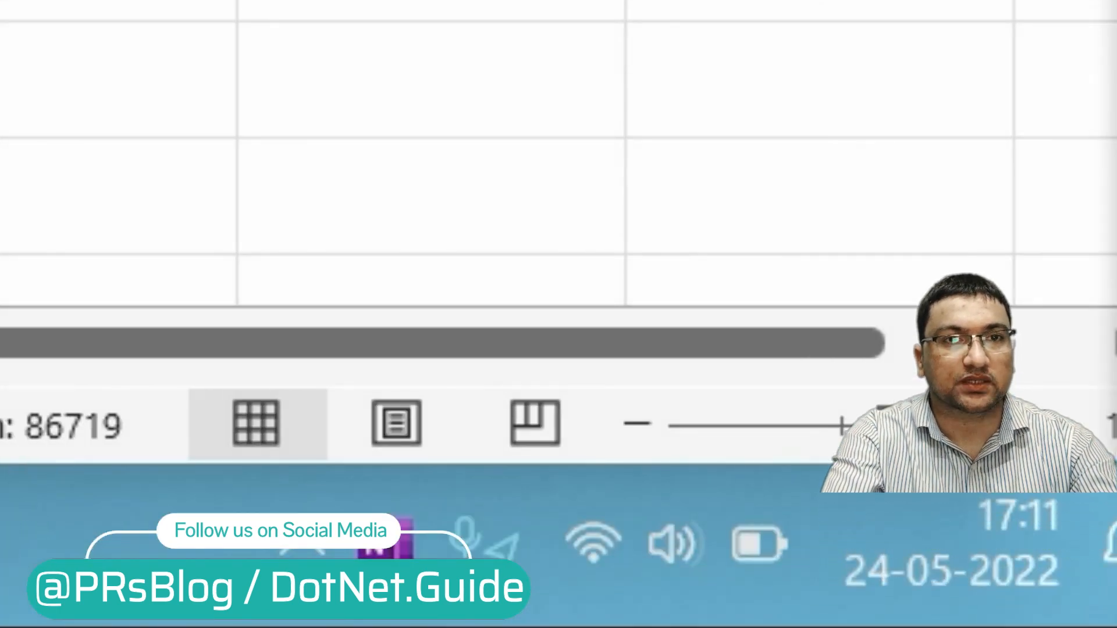
mouse_move(818, 624)
left_mouse_down()
mouse_move(1077, 543)
mouse_move(1057, 465)
mouse_move(1116, 468)
left_mouse_up()
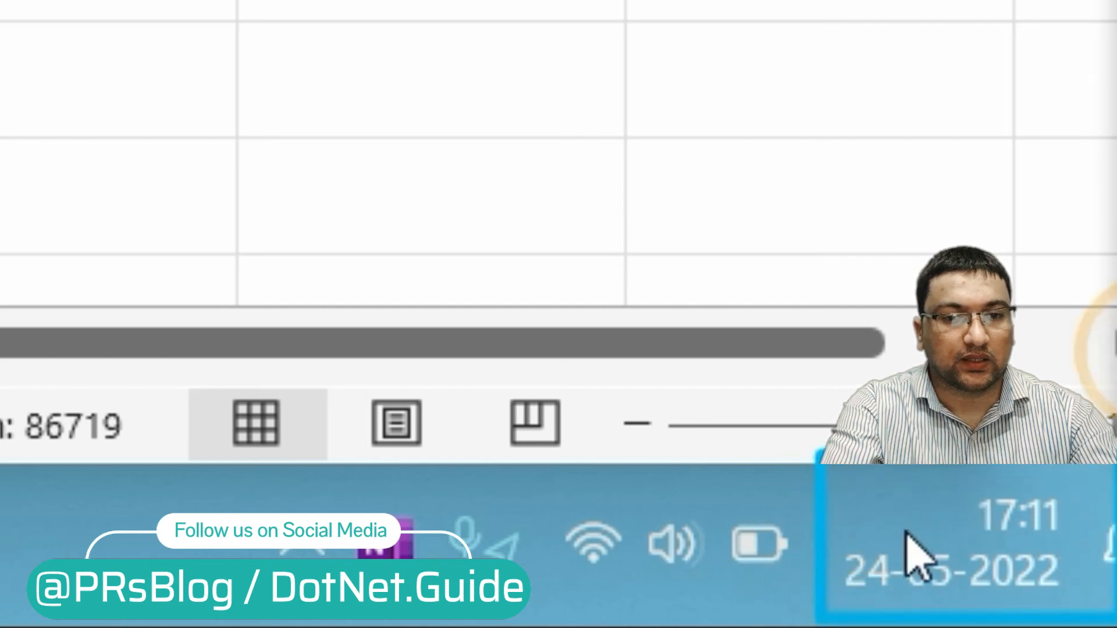
left_click(818, 459)
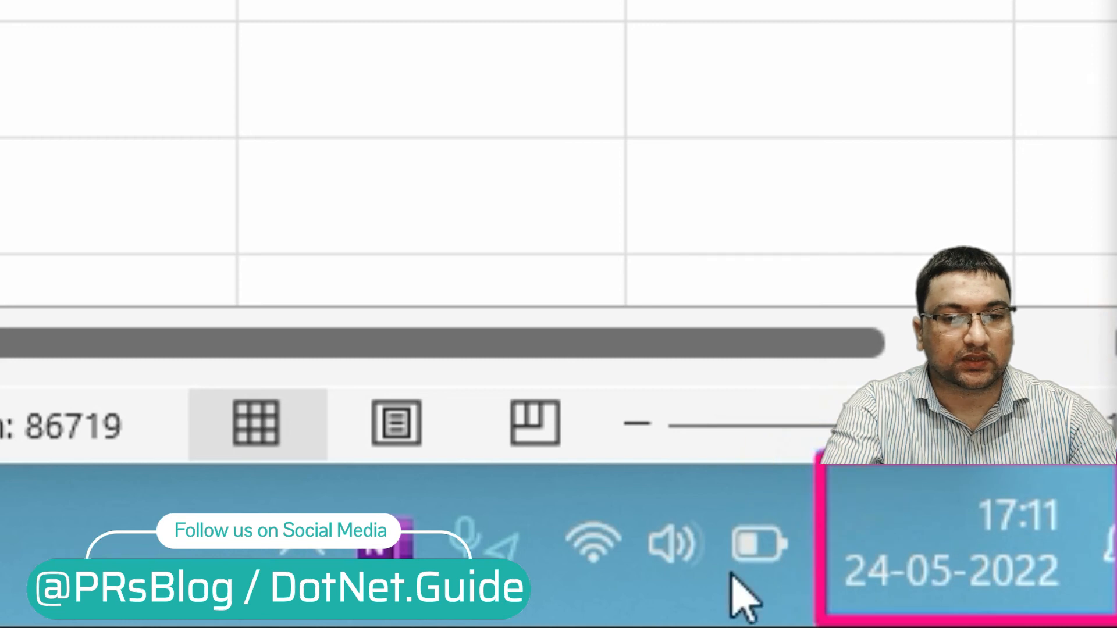
left_click_drag(899, 594, 914, 594)
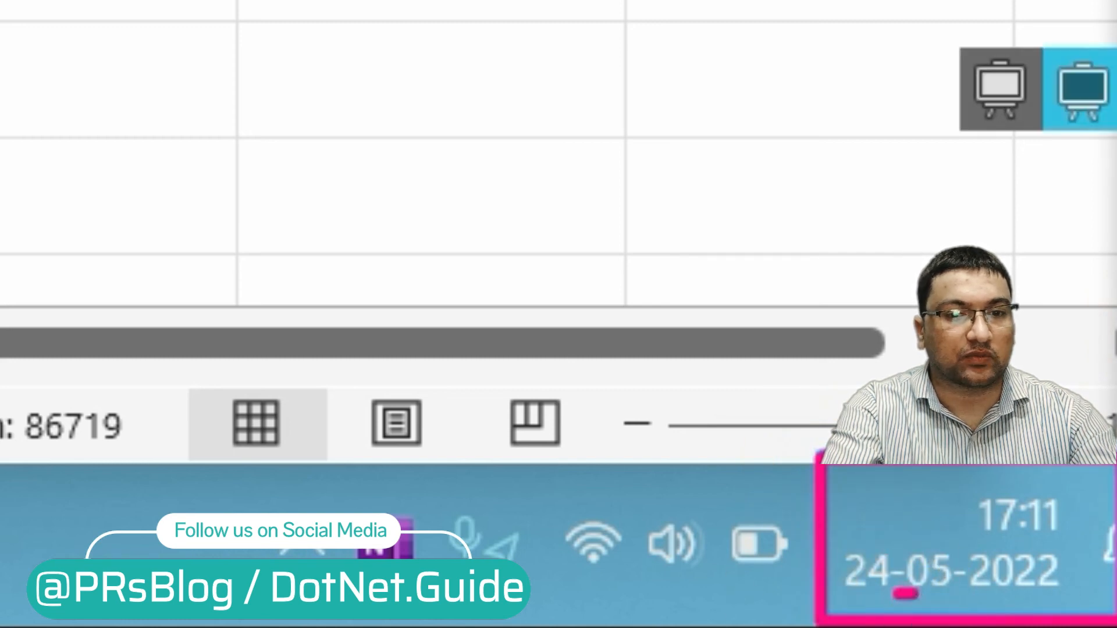
key("Escape")
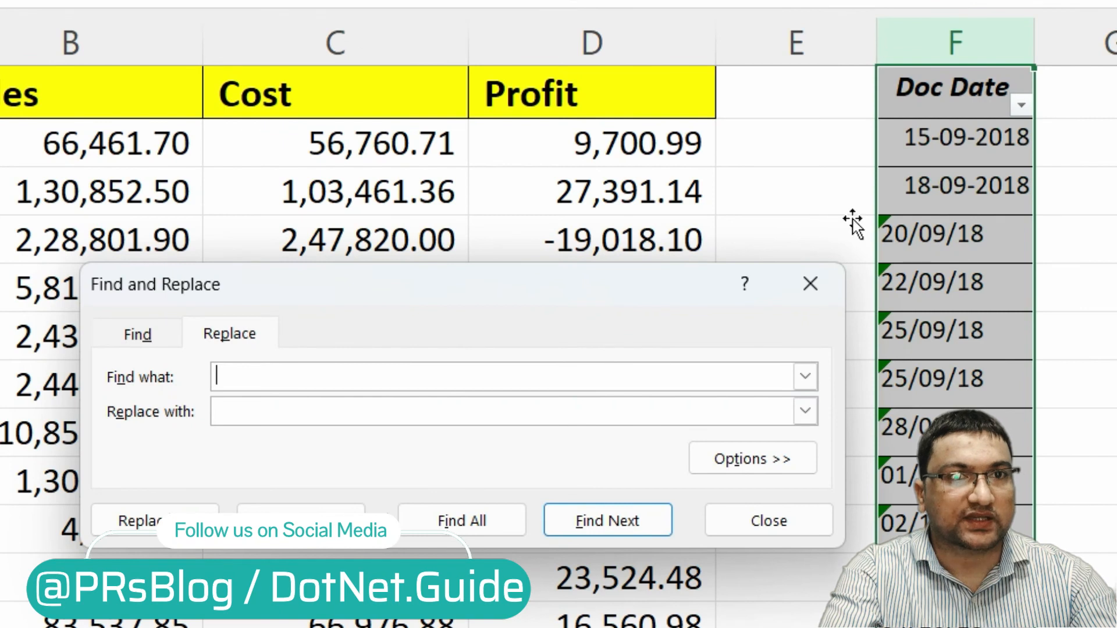
Step: Replace every "/" in column F with "-" and close Find and Replace
type("/")
key("Tab")
type("-")
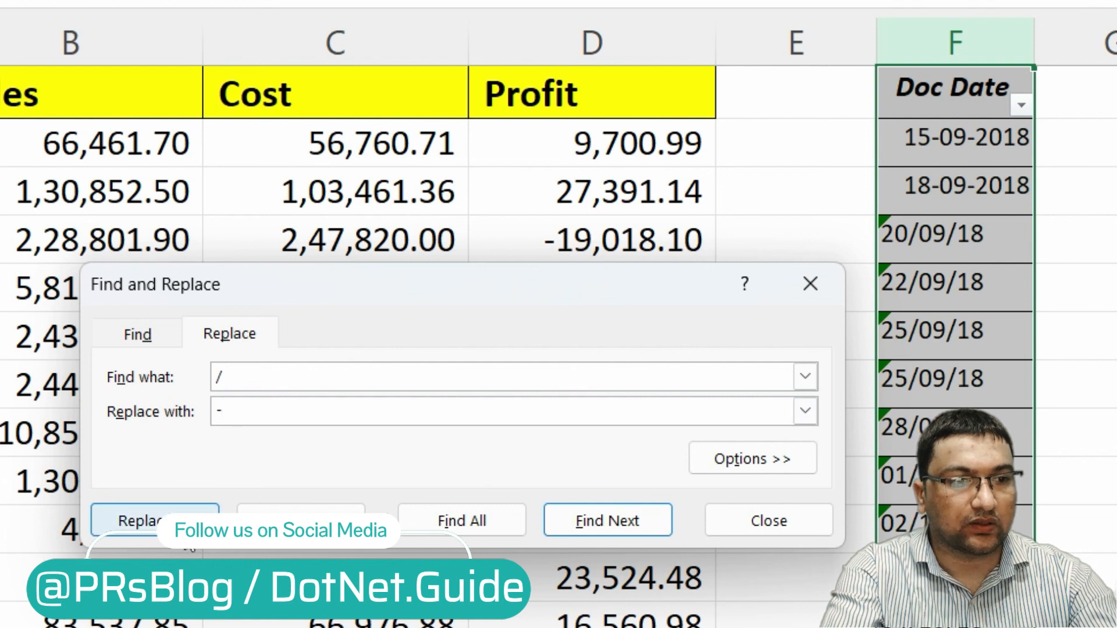
left_click(154, 521)
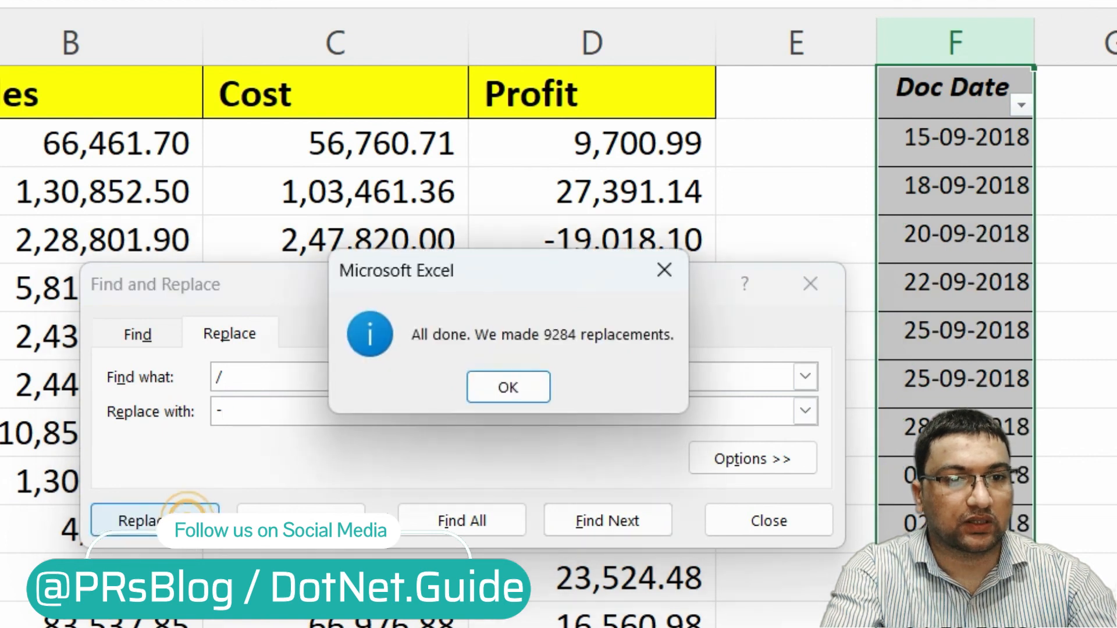
left_click(510, 393)
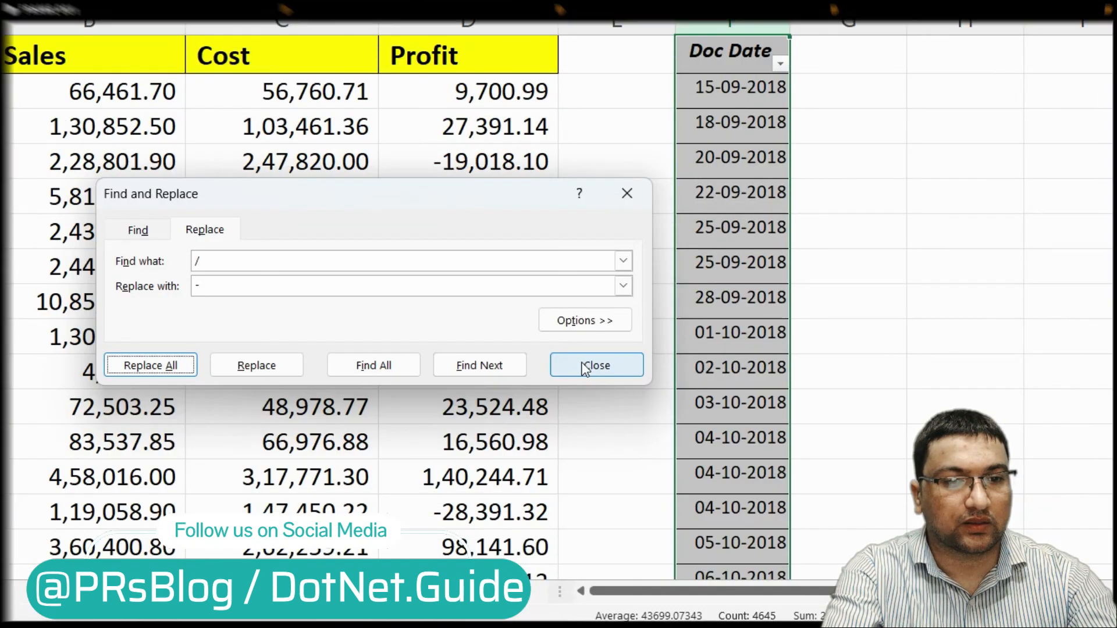
left_click(585, 366)
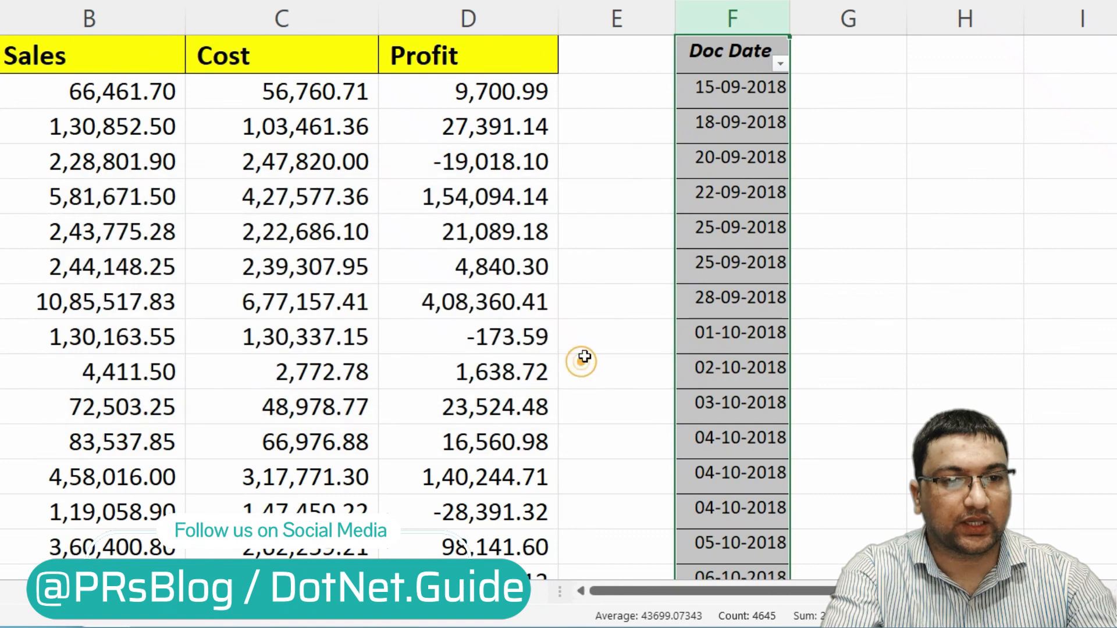
Step: Examine how the Doc Date filter groups the converted dates, expanding 2020 into its months, and close the list
left_click(732, 107)
left_click(781, 62)
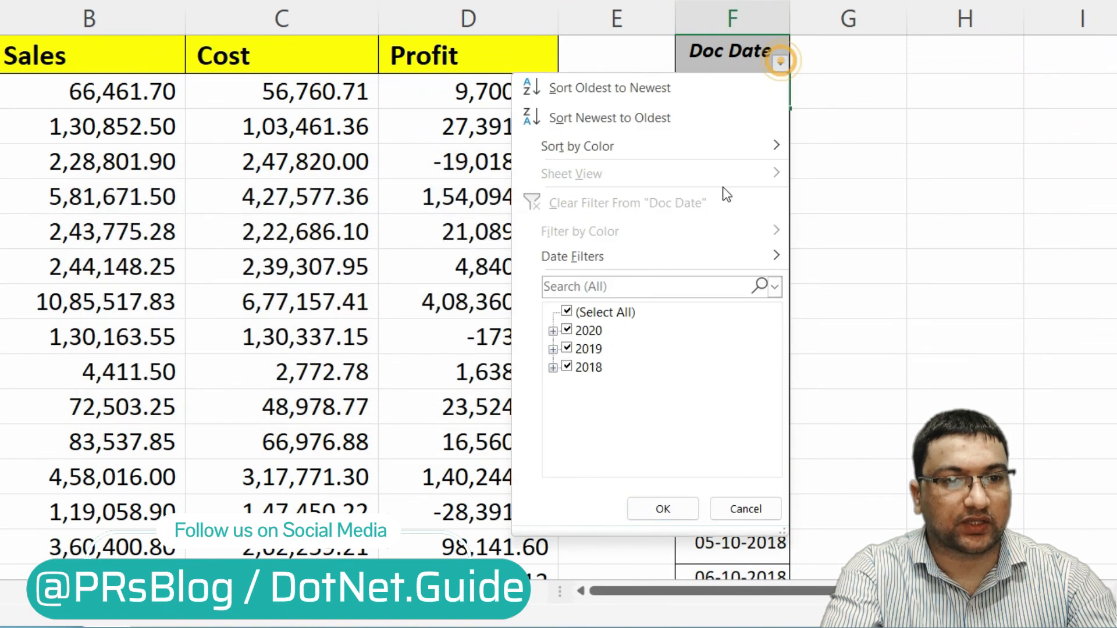
left_click(554, 330)
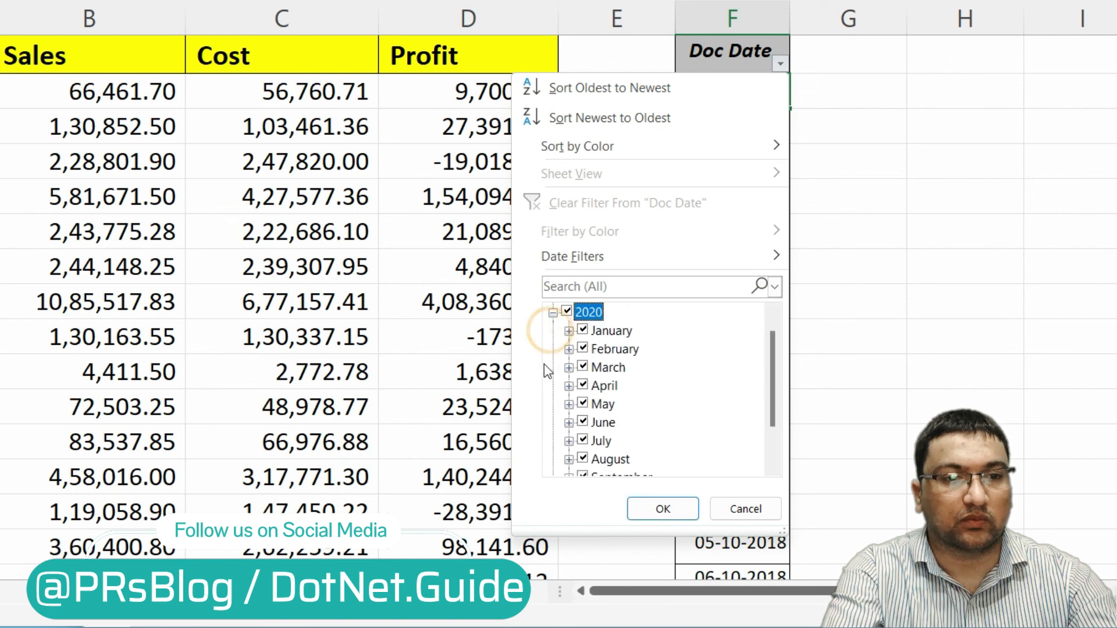
scroll(605, 372, "down", 1)
scroll(605, 372, "up", 1)
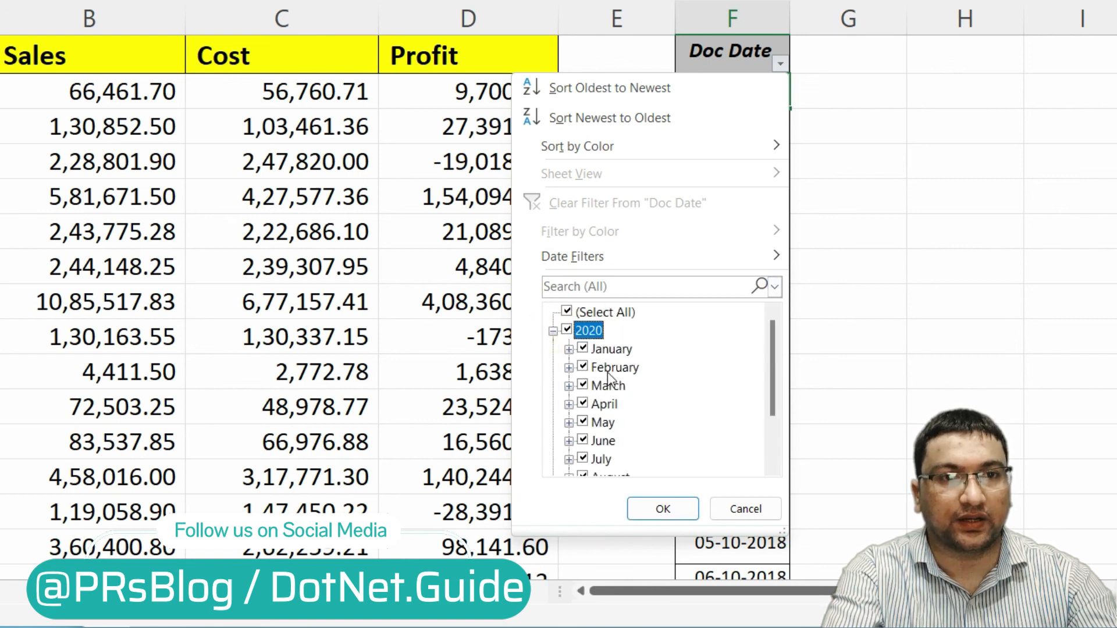
left_click(664, 508)
left_click(733, 315)
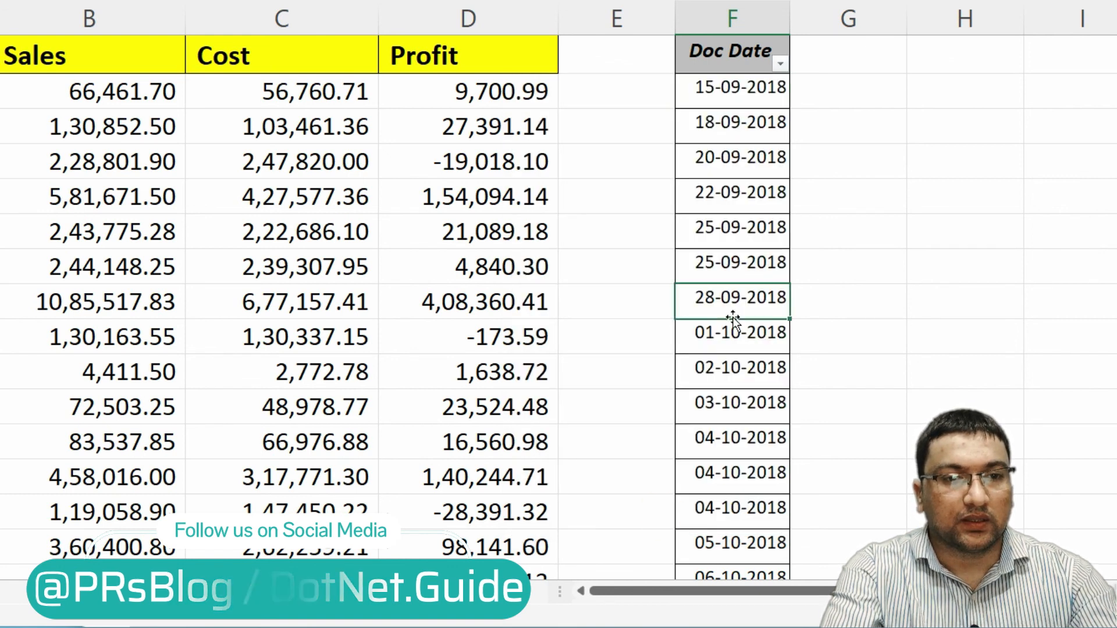